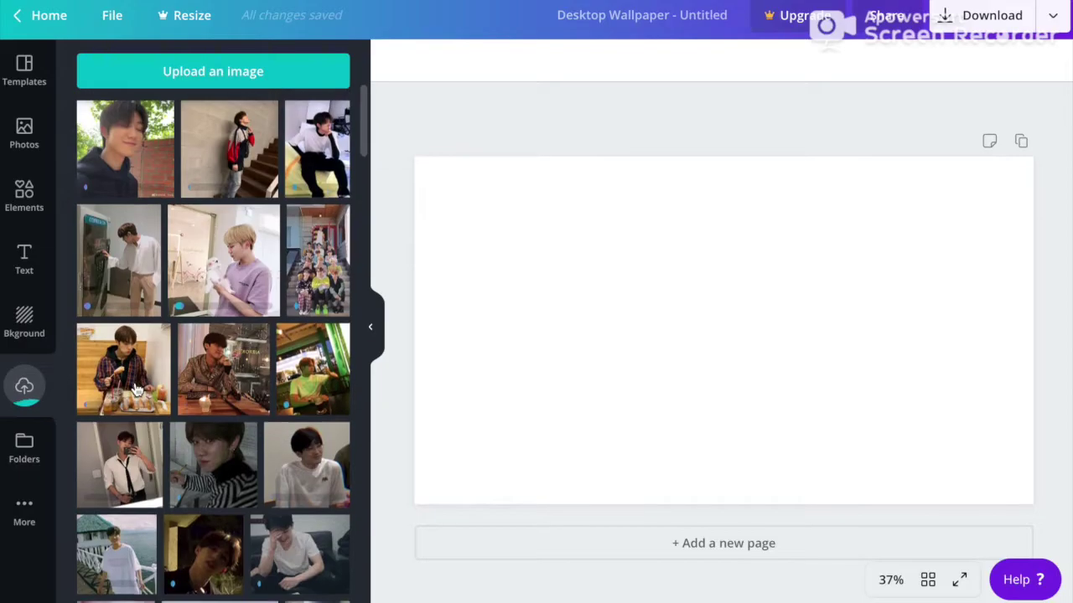
Add the uploaded group photo and the photo of the blond man holding a white puppy to the page.
scroll(137, 390, "down", 10)
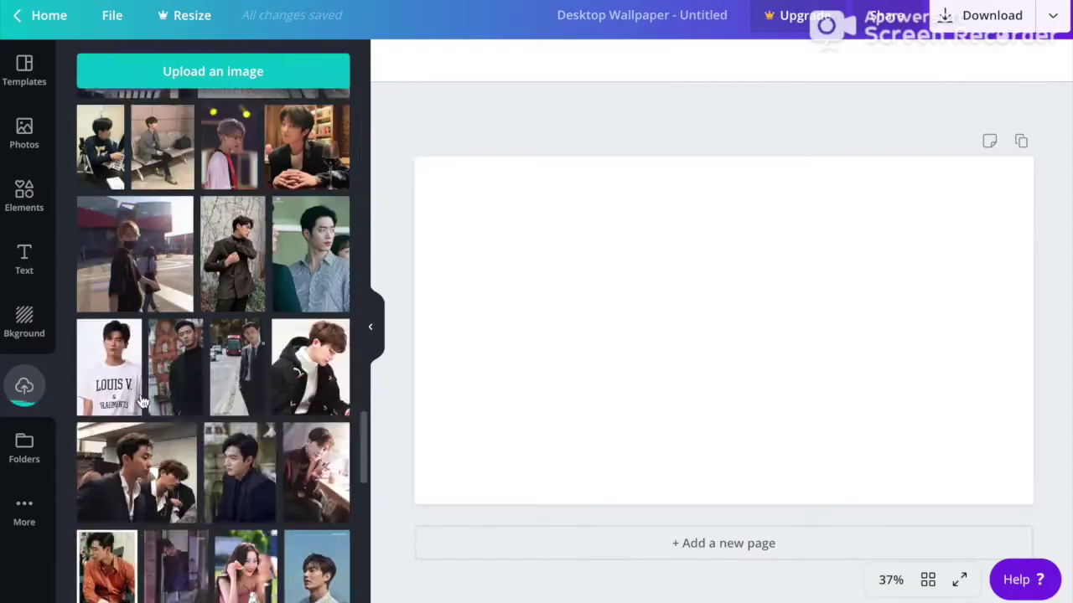
scroll(143, 403, "up", 15)
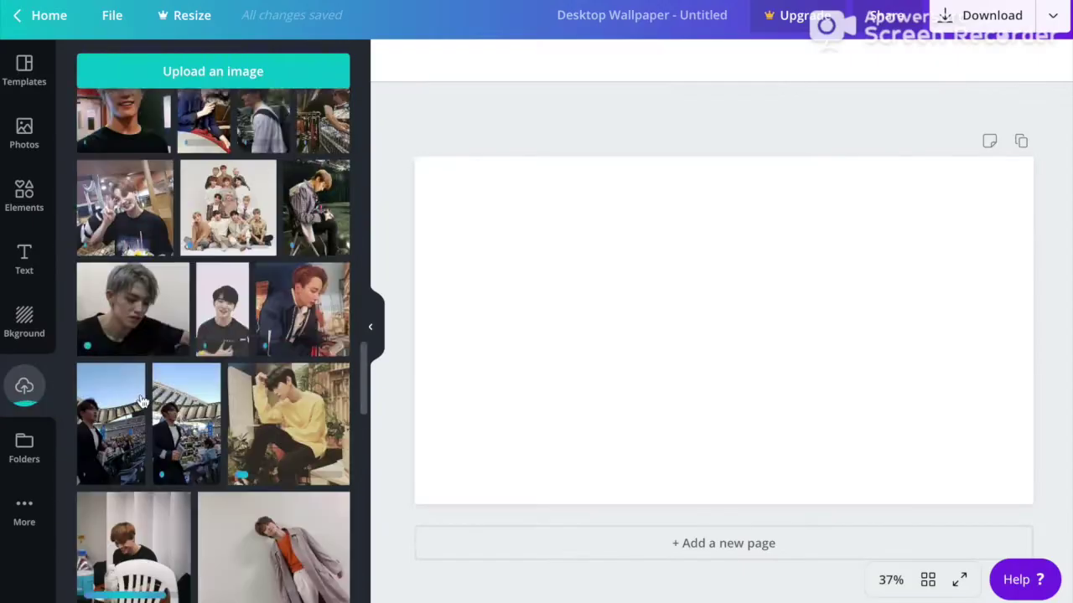
left_click(237, 490)
scroll(252, 313, "up", 15)
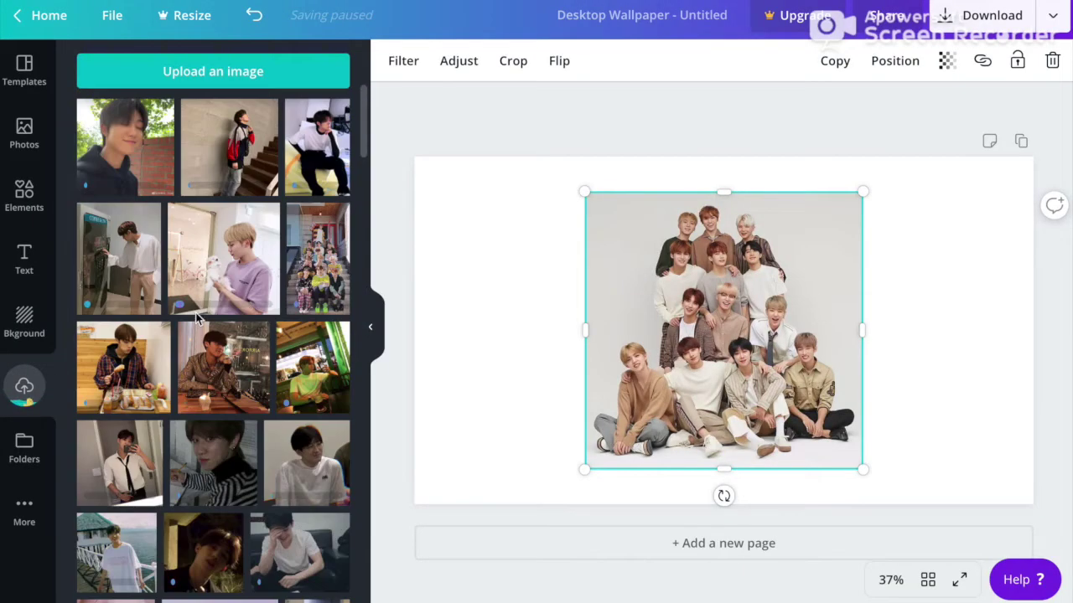
left_click(196, 312)
Add the uploaded photos of the man in the yellow sweater and the man in the navy jacket to the page.
scroll(242, 408, "down", 5)
scroll(242, 414, "down", 5)
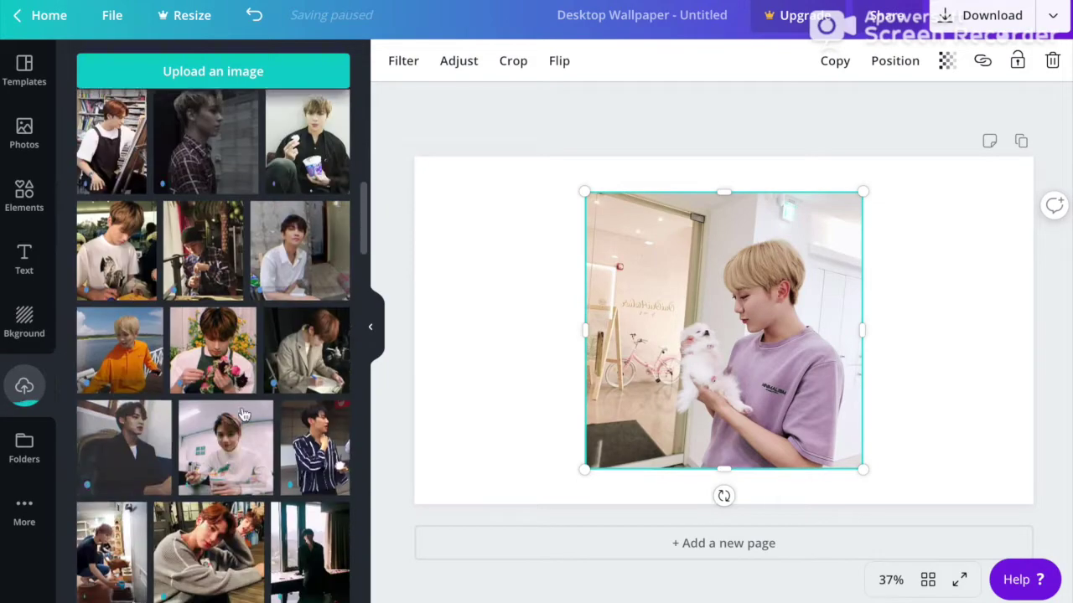
scroll(243, 414, "down", 10)
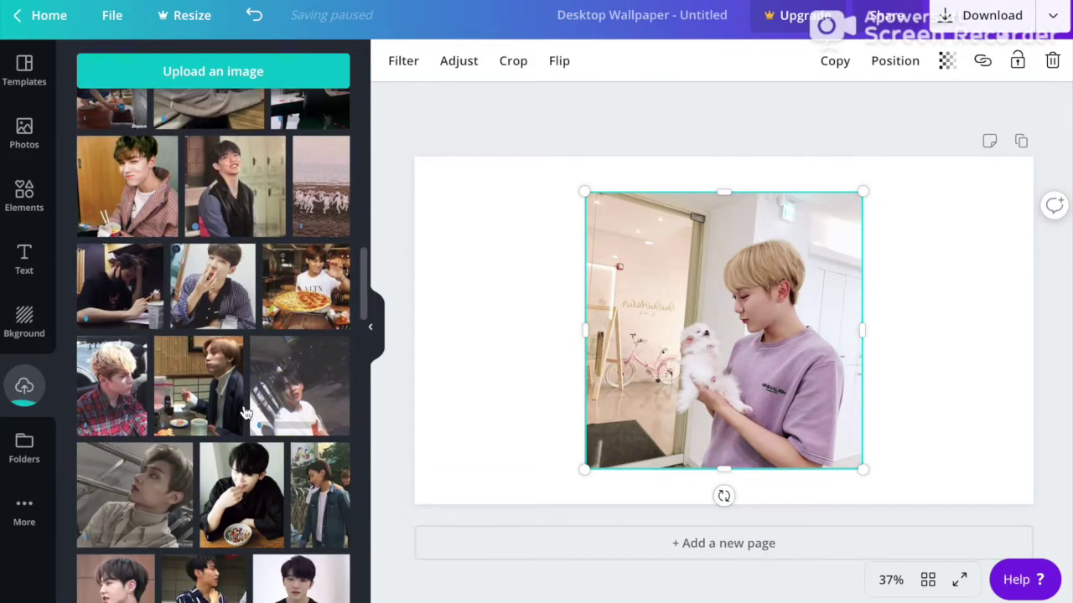
scroll(242, 411, "down", 5)
scroll(242, 410, "up", 6)
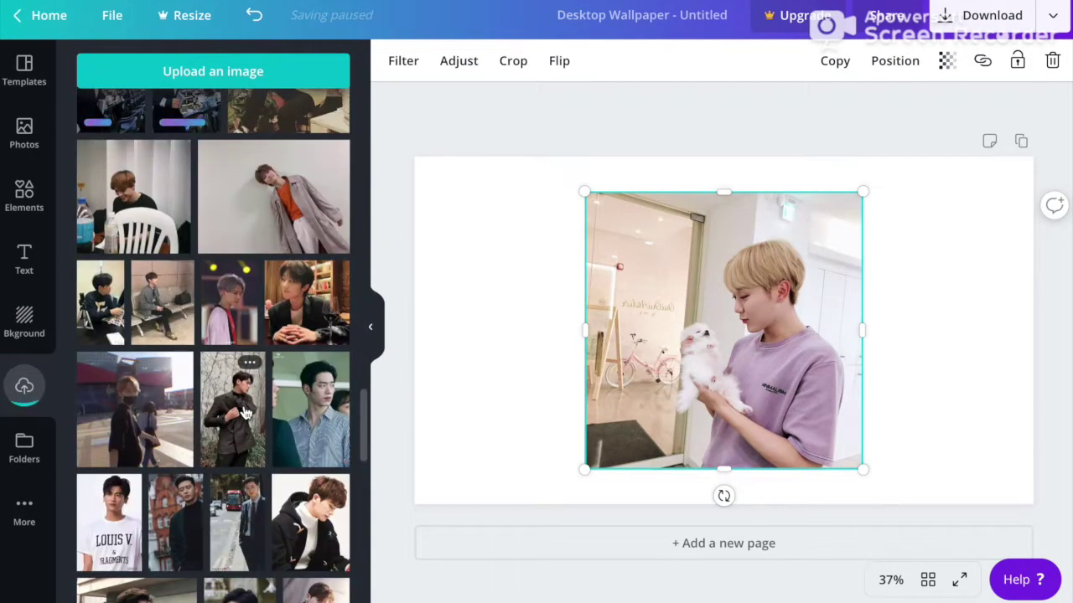
left_click(321, 226)
left_click(288, 356)
scroll(242, 352, "up", 5)
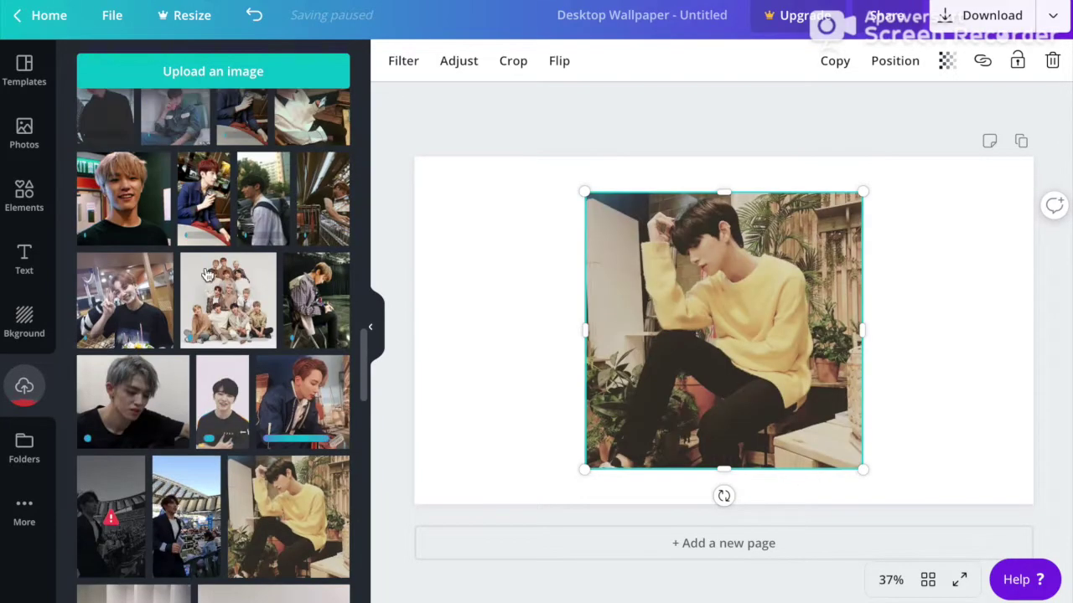
Add the uploaded photos of the red-haired man with a drink and the man eating from a bowl.
left_click(195, 304)
scroll(201, 302, "up", 3)
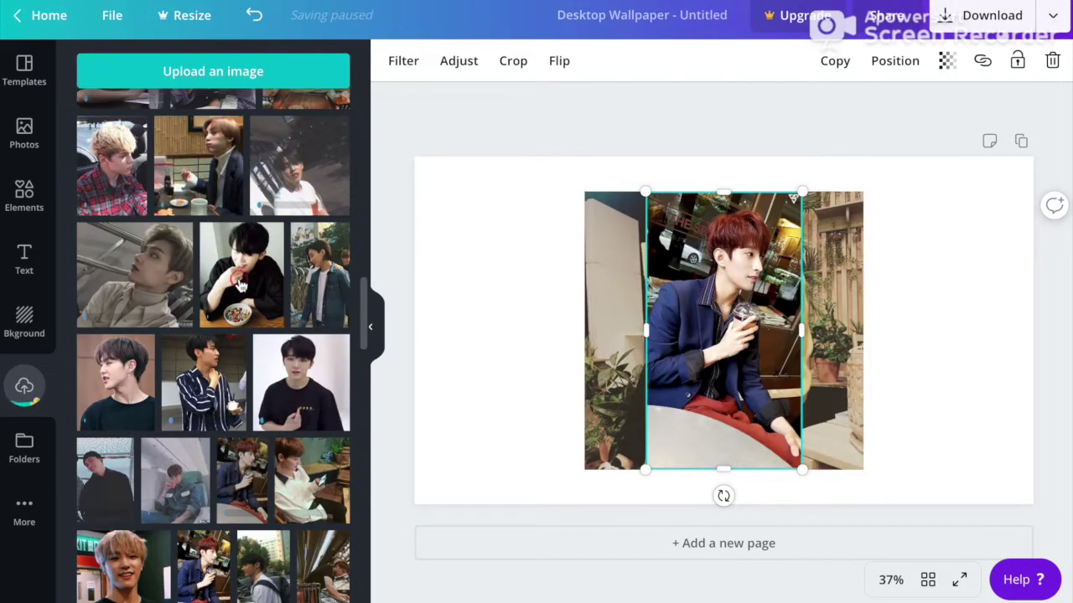
left_click(239, 280)
Spread the stacked photos across the page, with the drink photo at the upper left, and shrink the navy jacket photo.
left_click_drag(687, 281, 937, 281)
left_click_drag(694, 315, 512, 350)
left_click_drag(736, 295, 907, 427)
left_click_drag(721, 456, 668, 503)
left_click_drag(531, 226, 611, 299)
left_click_drag(611, 502, 673, 440)
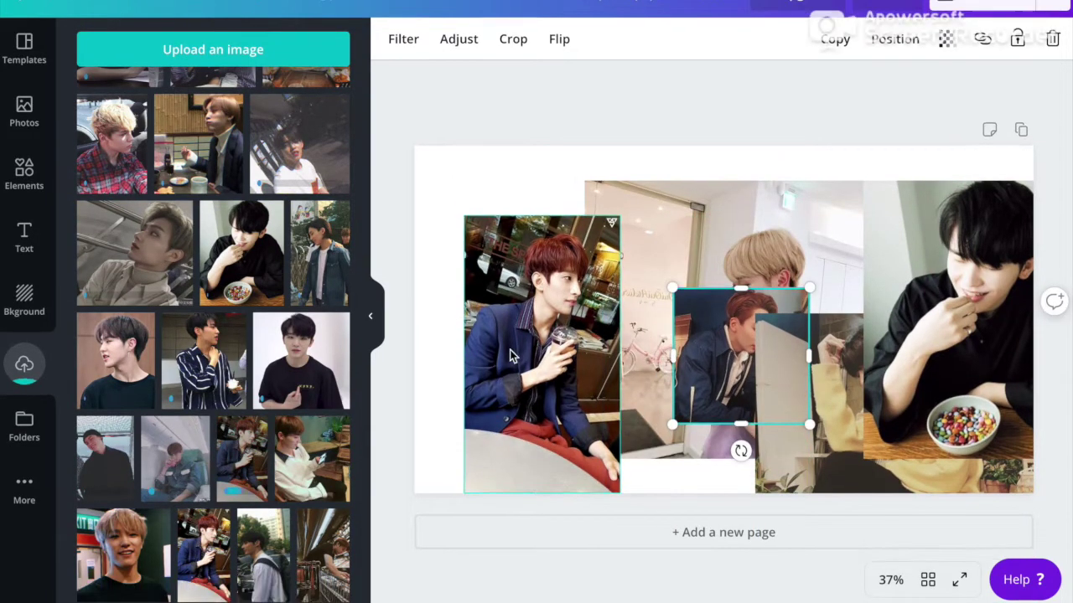
left_click_drag(510, 354, 482, 314)
Scale down the drink, bowl, yellow sweater, puppy and group photos and rearrange them so each can be seen.
left_click(809, 448)
left_click_drag(755, 592, 864, 483)
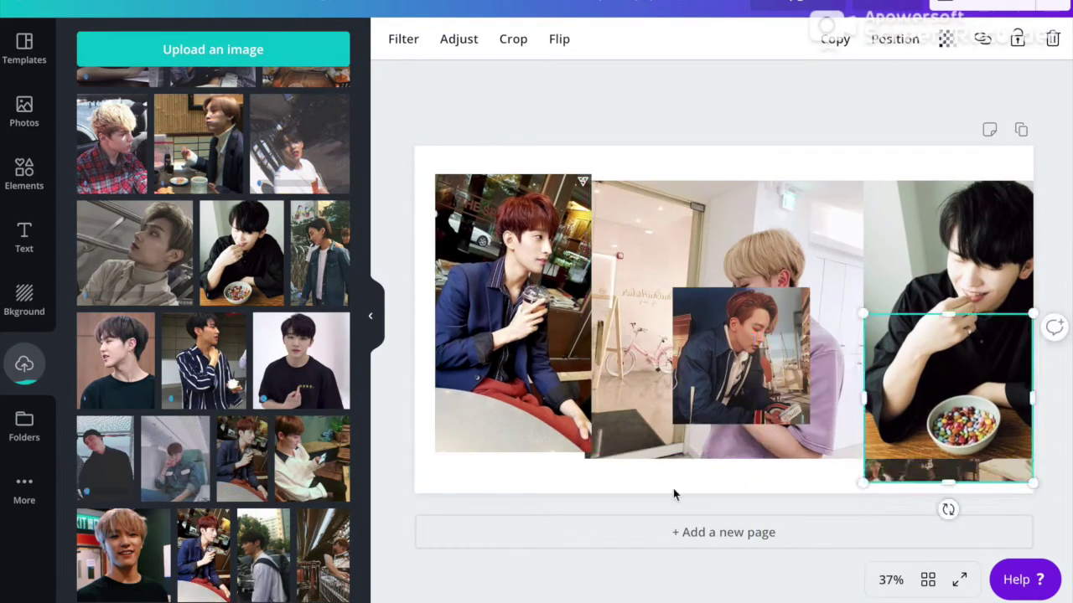
left_click_drag(950, 466, 670, 486)
left_click_drag(864, 459, 925, 381)
left_click_drag(997, 294, 855, 309)
left_click_drag(864, 459, 712, 308)
left_click(548, 369)
key("ctrl+z")
key("ctrl+z")
key("ctrl+z")
key("ctrl+z")
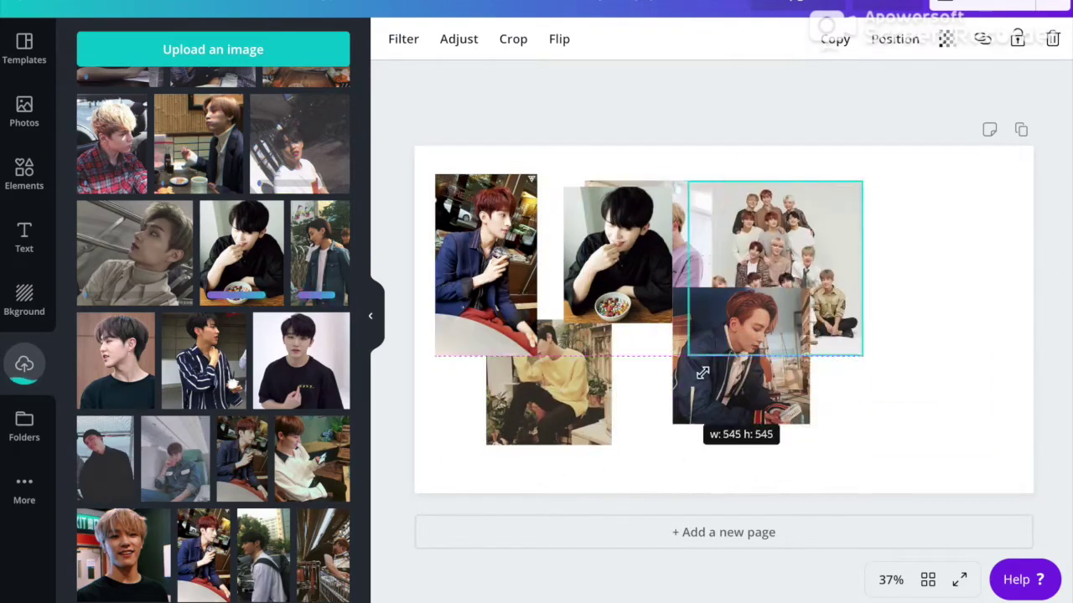
Add a square shape to the page and fill it with white.
left_click(42, 170)
left_click(213, 214)
left_click(399, 41)
left_click(189, 106)
Set the page background color to orange and shrink the white square to about 305 × 305.
left_click(493, 156)
left_click(395, 39)
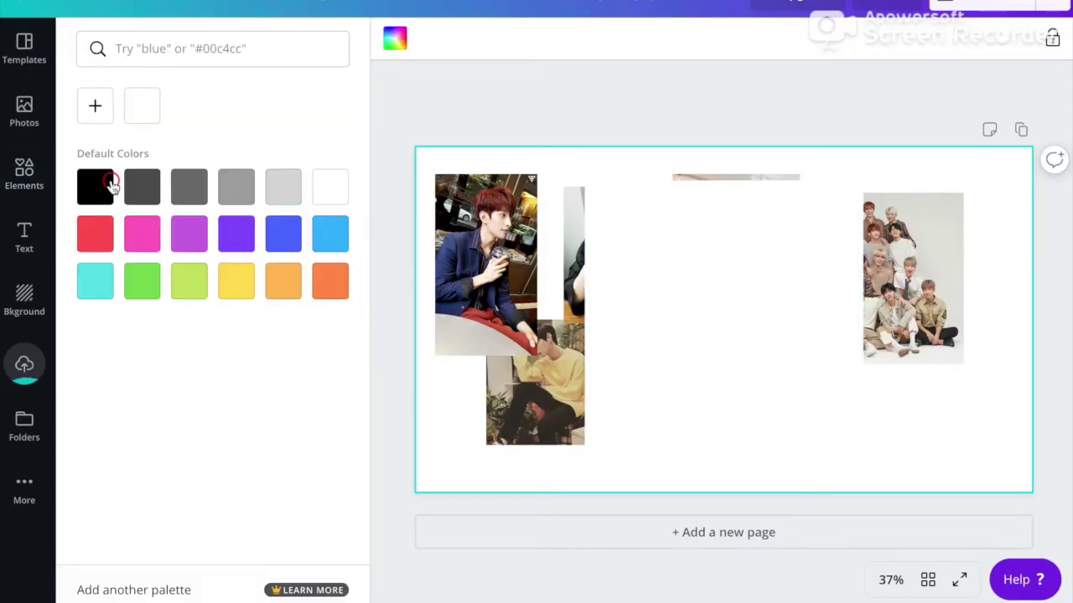
left_click(110, 185)
left_click(495, 154)
left_click(494, 154)
left_click(395, 38)
left_click(332, 281)
left_click(595, 444)
left_click_drag(585, 459, 792, 310)
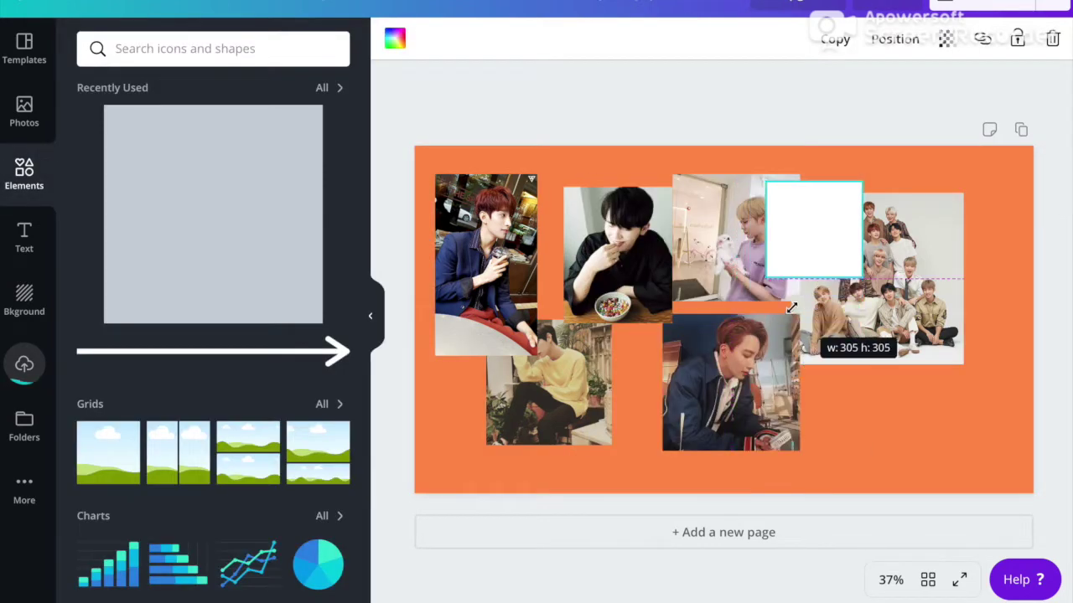
Crop the sides of the yellow sweater photo to a portrait shape and move it over the group photo.
left_click_drag(496, 437, 672, 413)
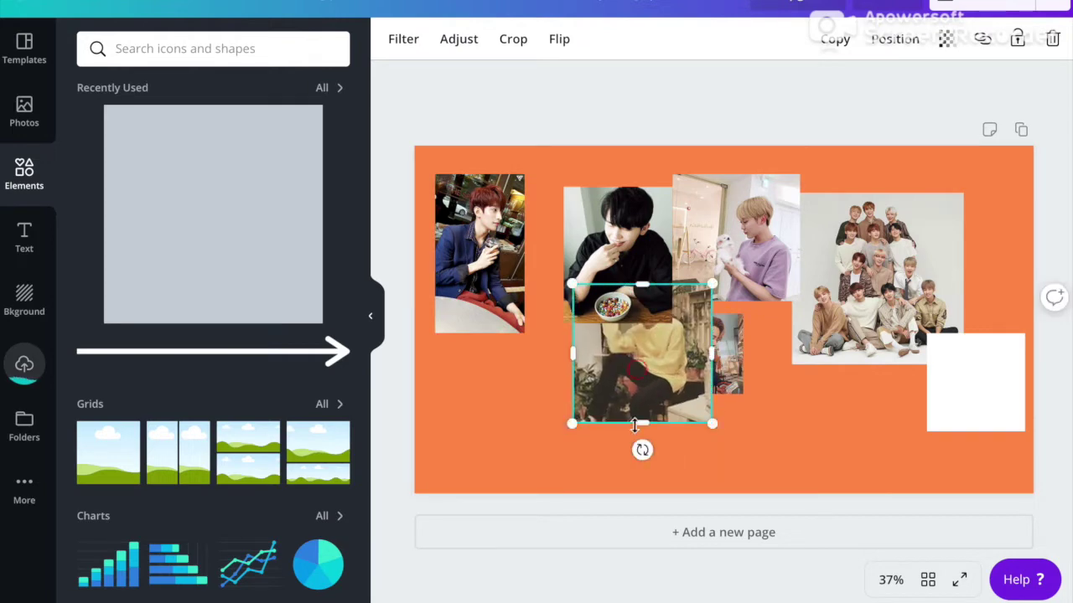
left_click(516, 42)
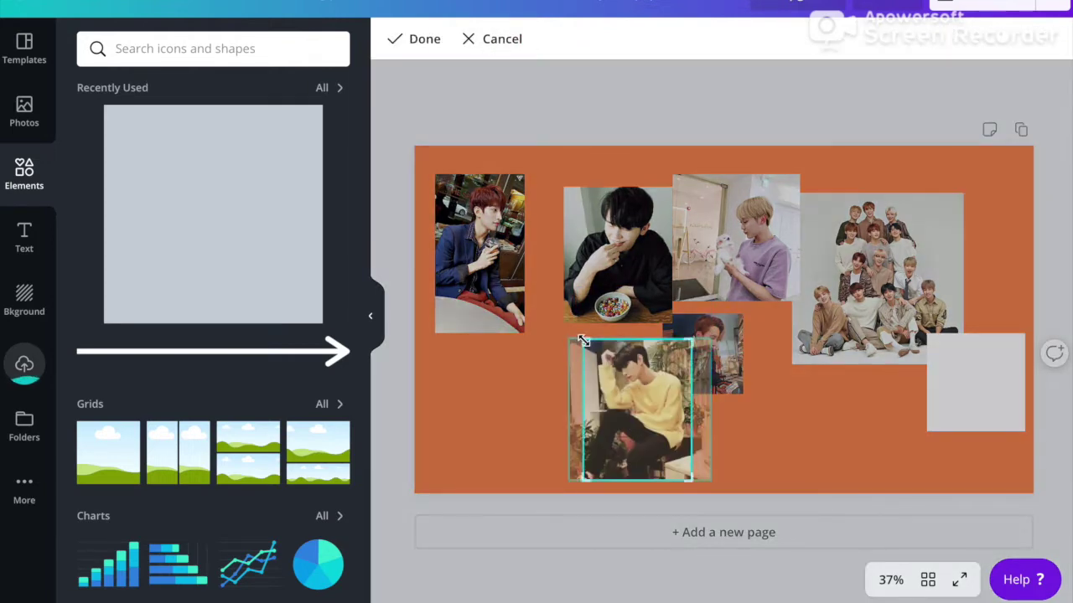
left_click(419, 42)
left_click_drag(650, 400, 825, 312)
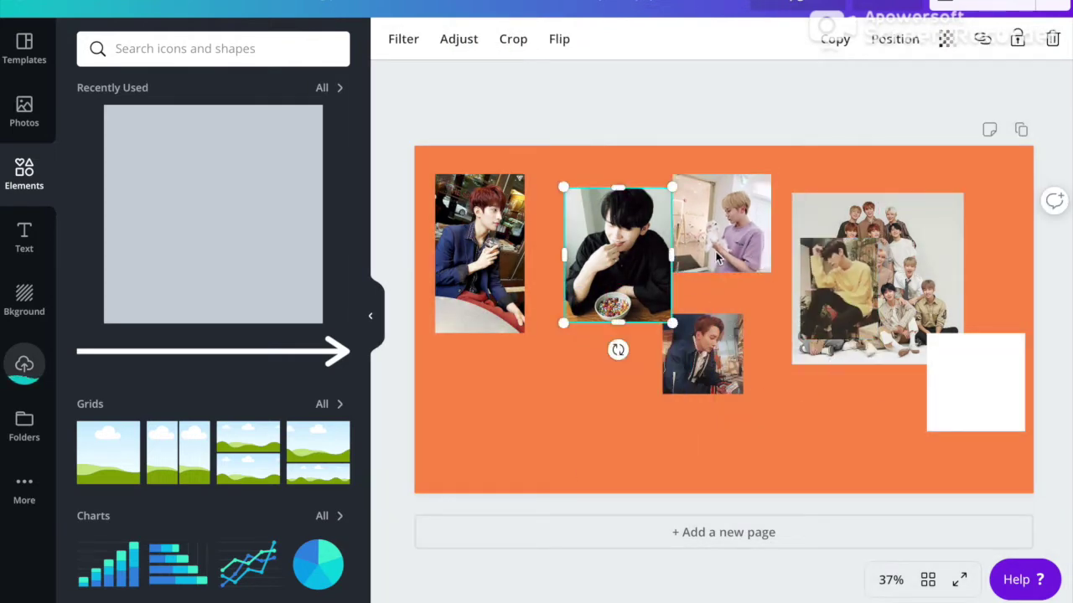
Crop the puppy photo to a narrower portrait shape and move it slightly lower.
left_click(718, 260)
left_click(509, 42)
left_click(423, 40)
left_click_drag(724, 228, 726, 258)
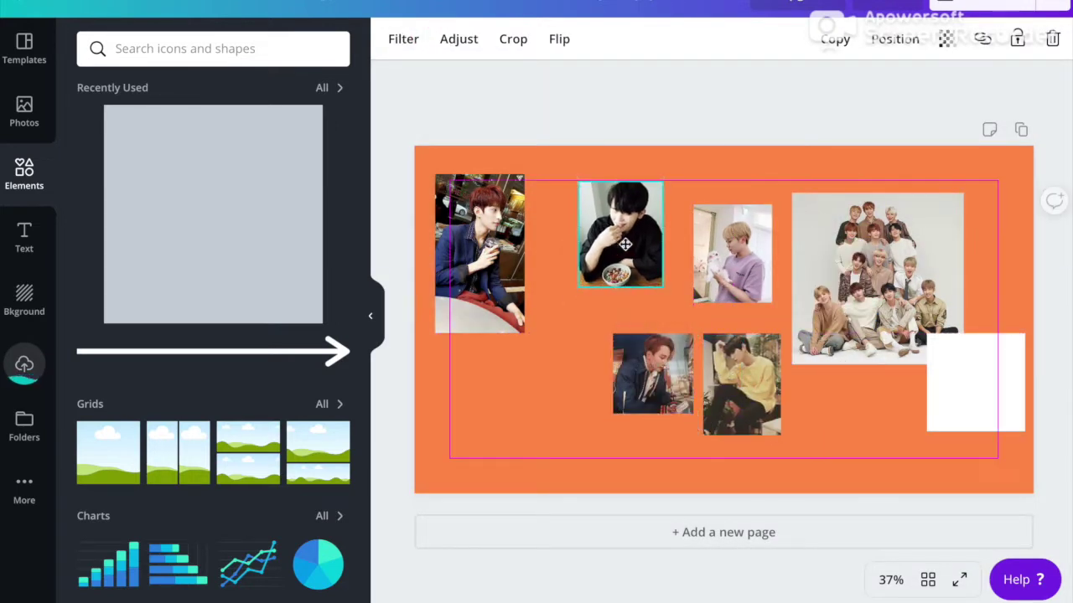
Arrange the drink, navy jacket, yellow sweater and group photos with gaps between them for white frames.
left_click_drag(480, 254, 513, 320)
left_click_drag(636, 398, 603, 369)
left_click_drag(742, 385, 724, 381)
left_click_drag(877, 281, 889, 299)
Enlarge the white square around the group photo and send it behind as a frame.
left_click_drag(981, 407, 846, 273)
left_click_drag(890, 297, 968, 377)
left_click(895, 39)
Duplicate the white frame and fit the copy around the drink photo as a narrow border.
key("super+c")
key("super+v")
left_click_drag(897, 277, 572, 314)
left_click_drag(519, 402, 519, 407)
left_click_drag(465, 321, 460, 324)
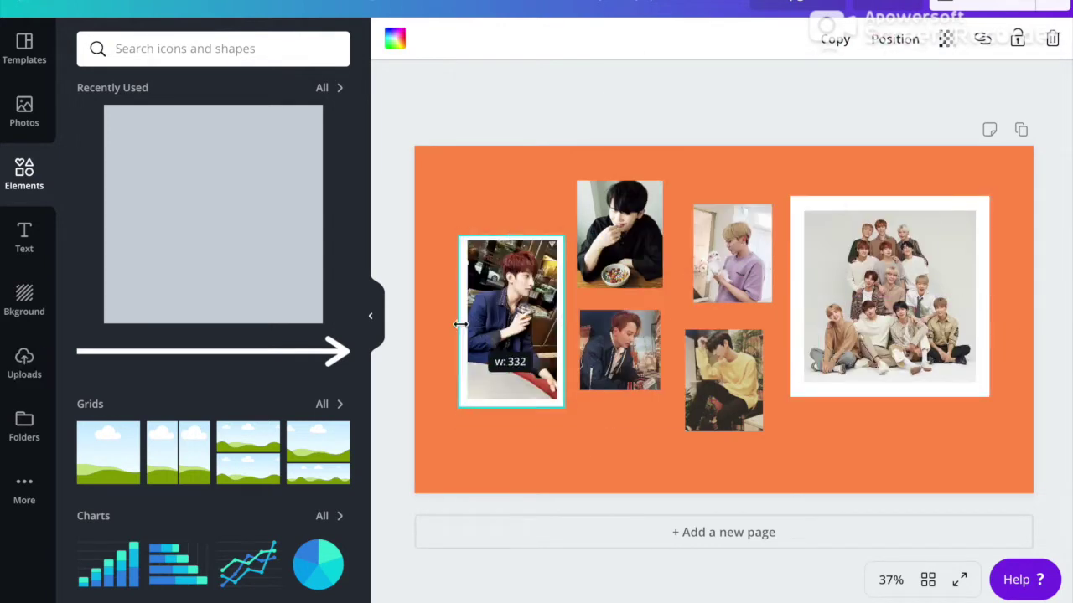
Place copies of the white frame behind the puppy photo and the bowl photo, sized to border them.
left_click_drag(559, 242, 758, 321)
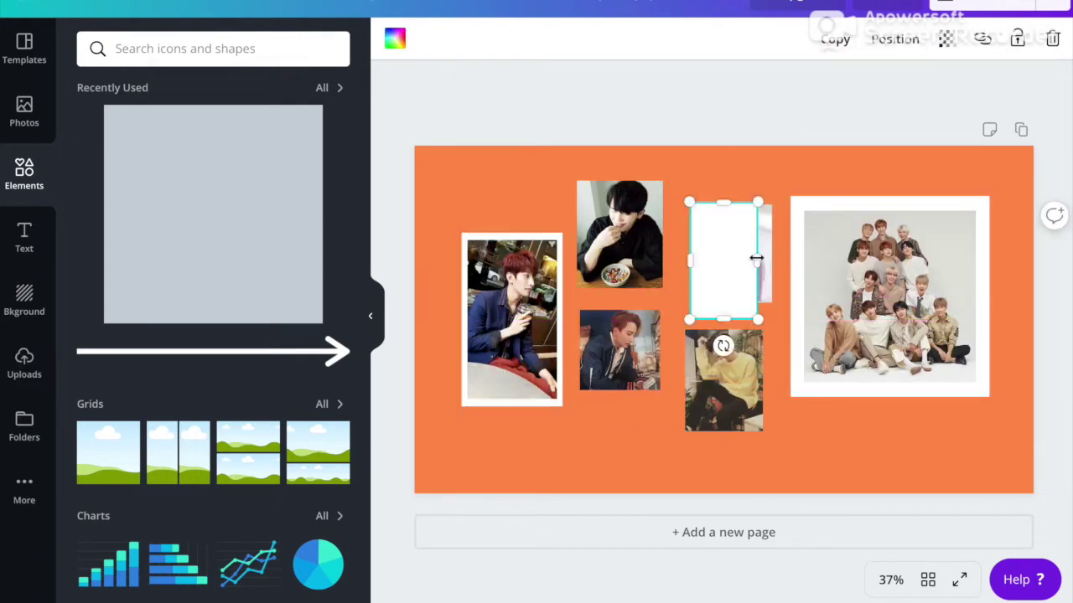
left_click_drag(620, 340, 620, 289)
left_click(895, 39)
left_click(798, 98)
left_click_drag(607, 172, 607, 178)
Place copies of the white frame behind the yellow sweater and navy jacket photos, narrowing the navy jacket photo's frame.
left_click_drag(619, 246, 718, 398)
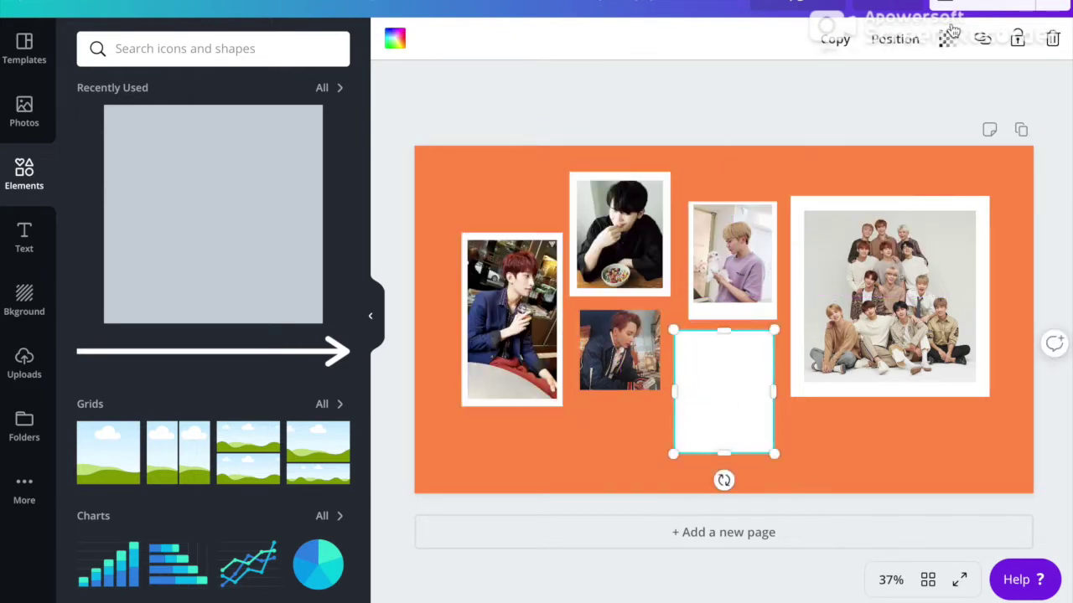
left_click_drag(569, 356, 573, 356)
left_click_drag(670, 365, 666, 365)
left_click(895, 39)
left_click(838, 92)
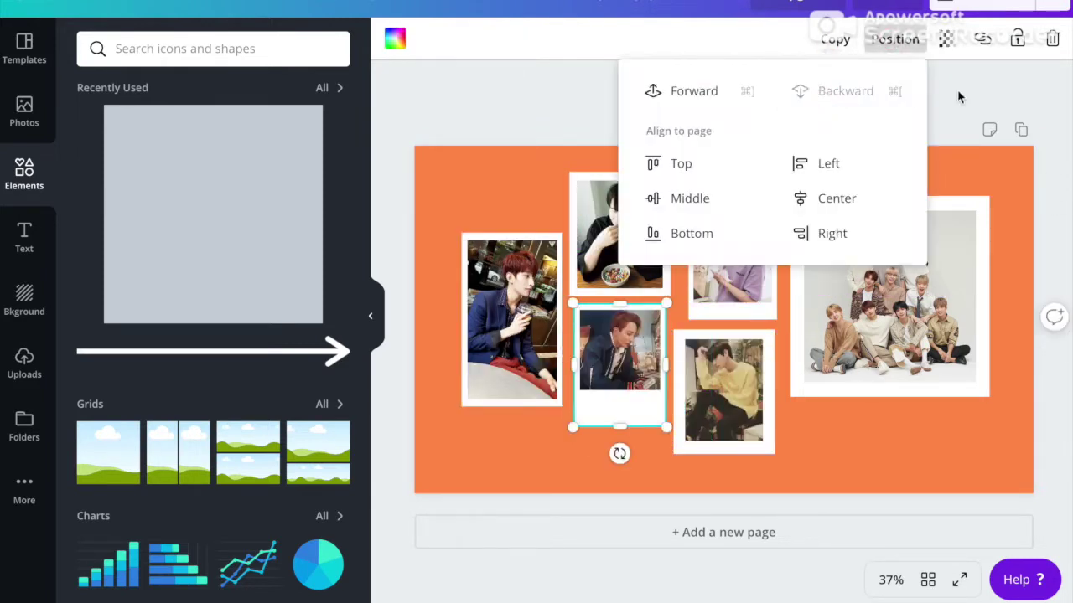
Try the red brick, wood plank, orange gradient and sunset skyline backgrounds on the page.
left_click(851, 412)
left_click(24, 298)
scroll(204, 355, "down", 10)
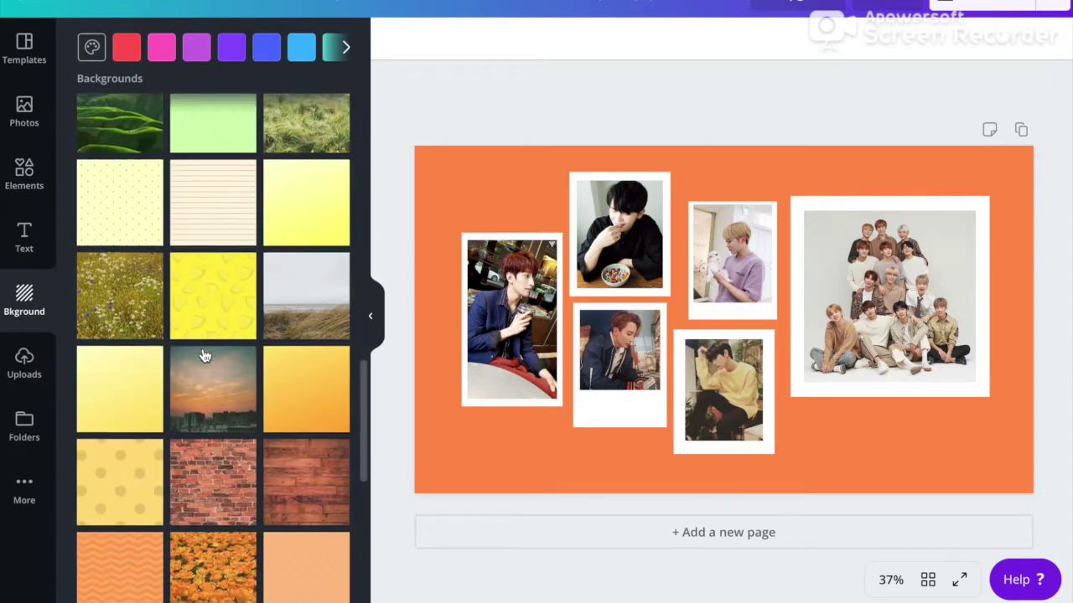
left_click(220, 438)
left_click(305, 359)
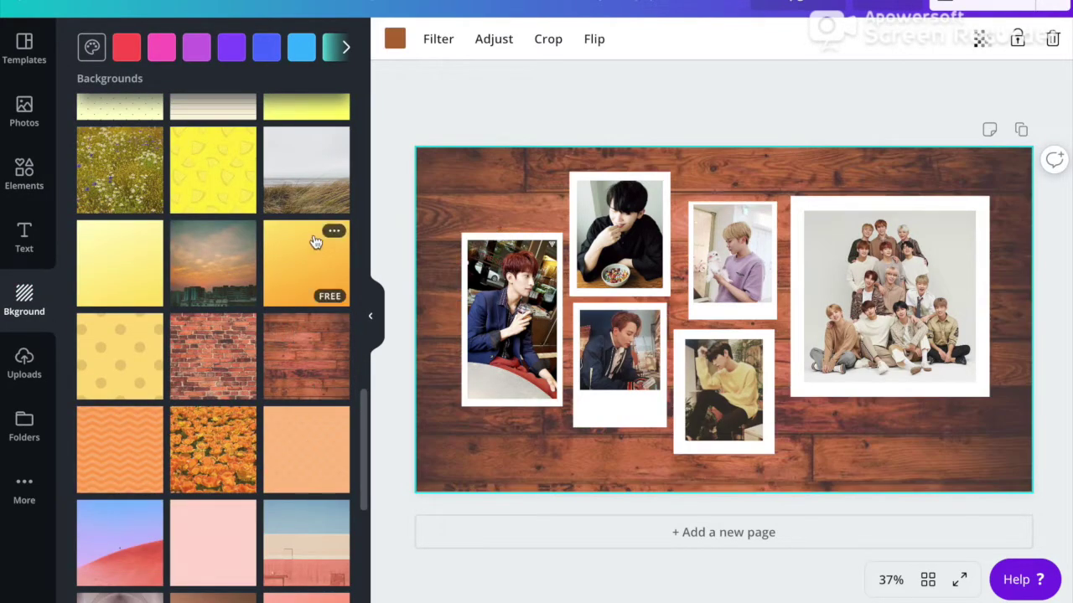
left_click(314, 246)
left_click(212, 265)
Try the purple flower field background, and set the sunset city skyline as the page background.
scroll(212, 268, "down", 8)
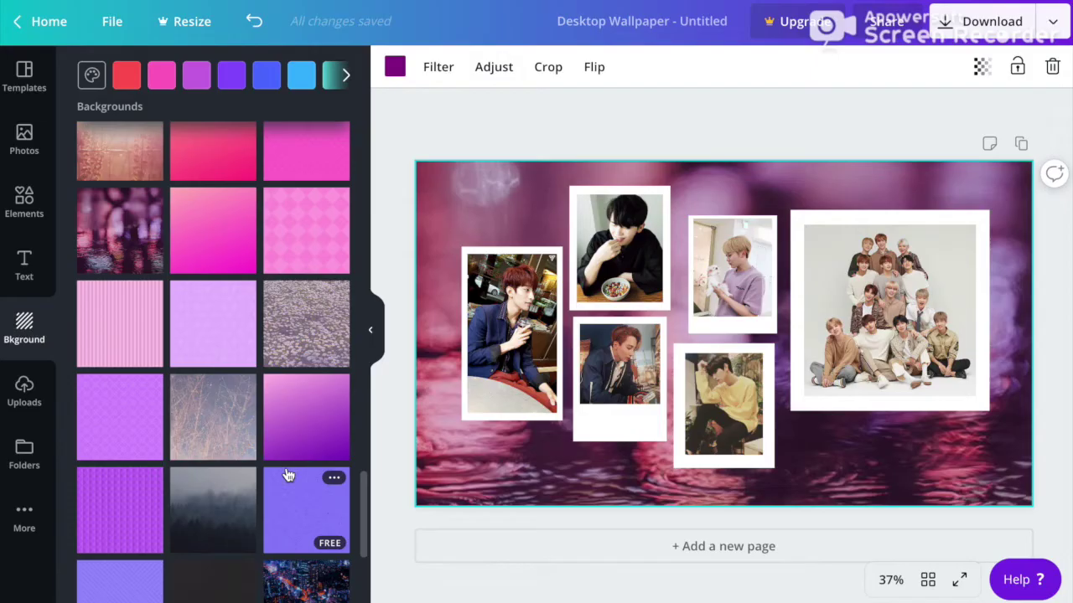
left_click(306, 322)
scroll(300, 394, "down", 10)
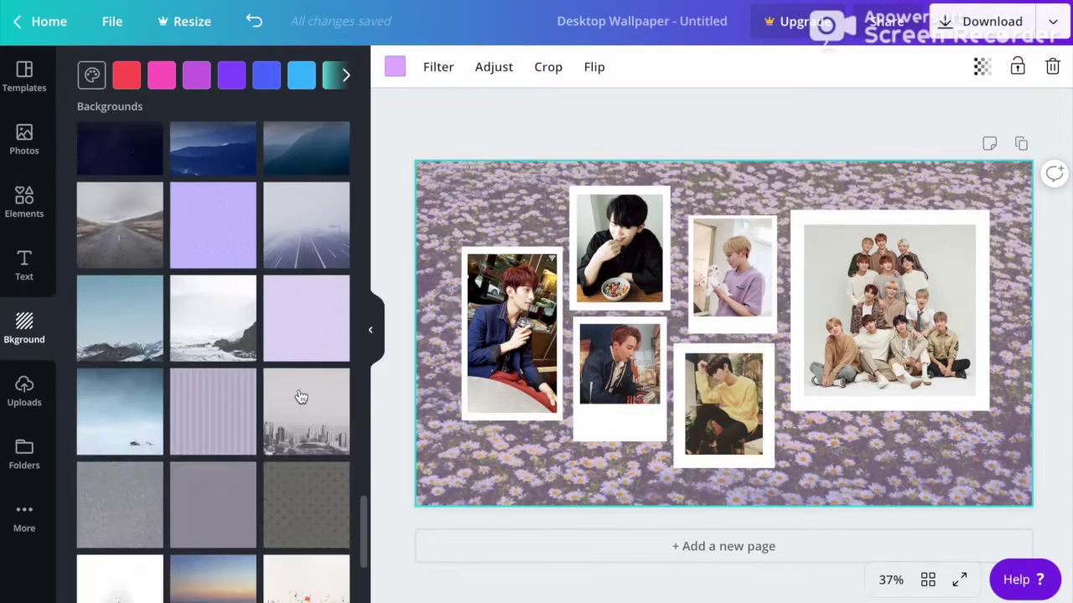
scroll(251, 369, "up", 2)
left_click(195, 340)
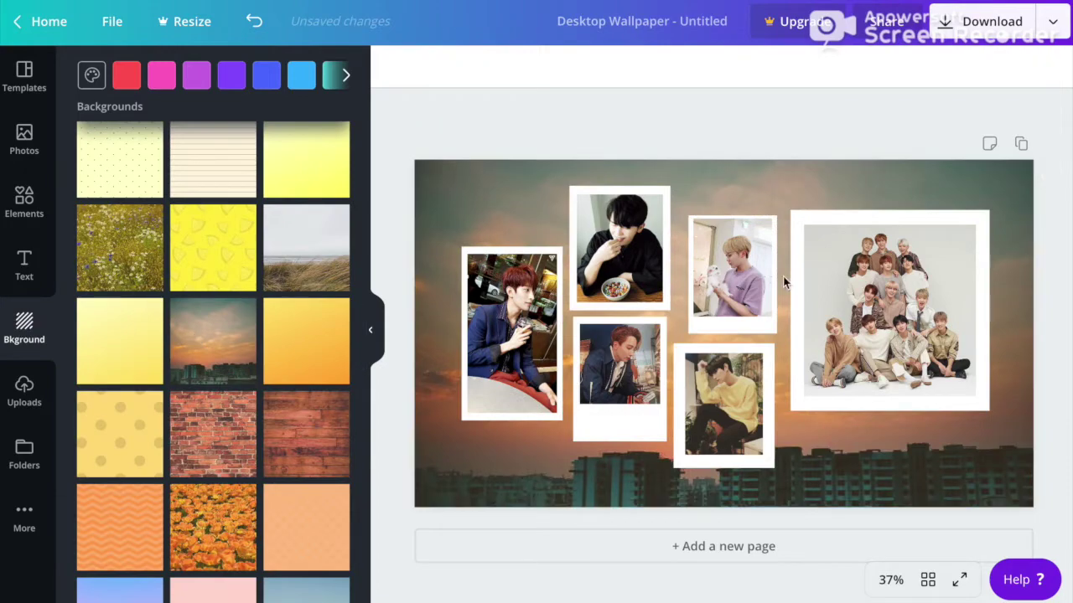
Adjust the top edge of the puppy photo's white frame to a height of about 374.
left_click(891, 580)
left_click(886, 342)
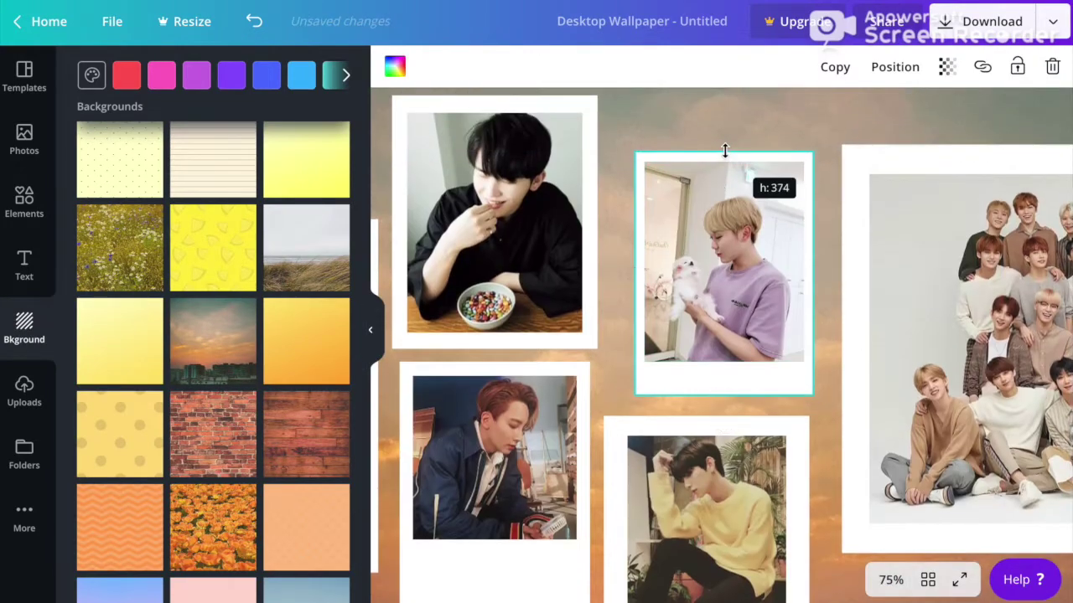
scroll(876, 359, "down", 5)
left_click(769, 375)
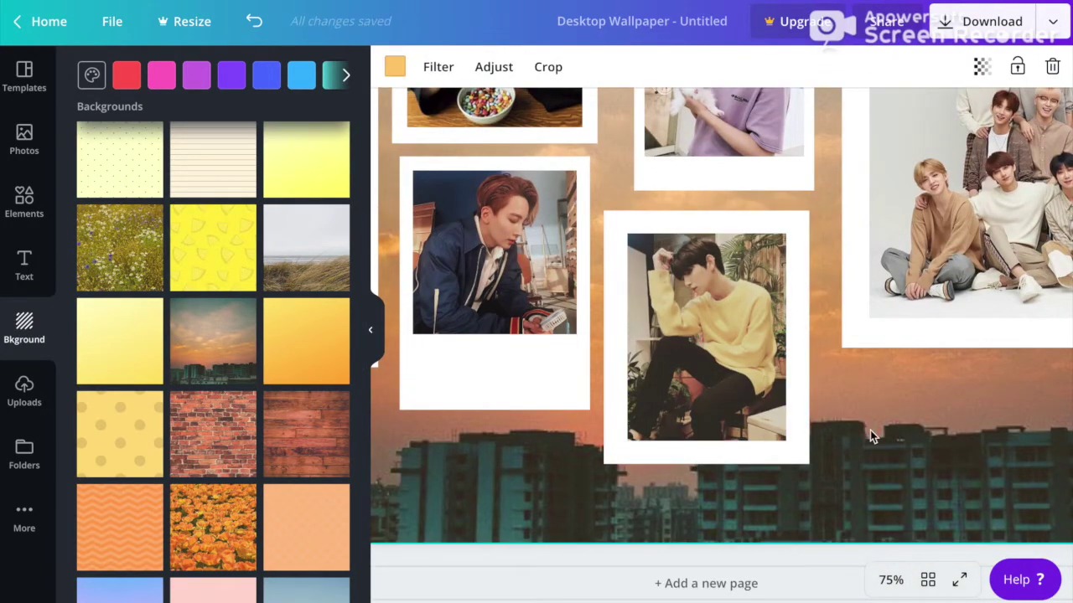
scroll(871, 434, "left", 6)
scroll(677, 416, "up", 6)
scroll(705, 385, "right", 12)
scroll(786, 377, "down", 2)
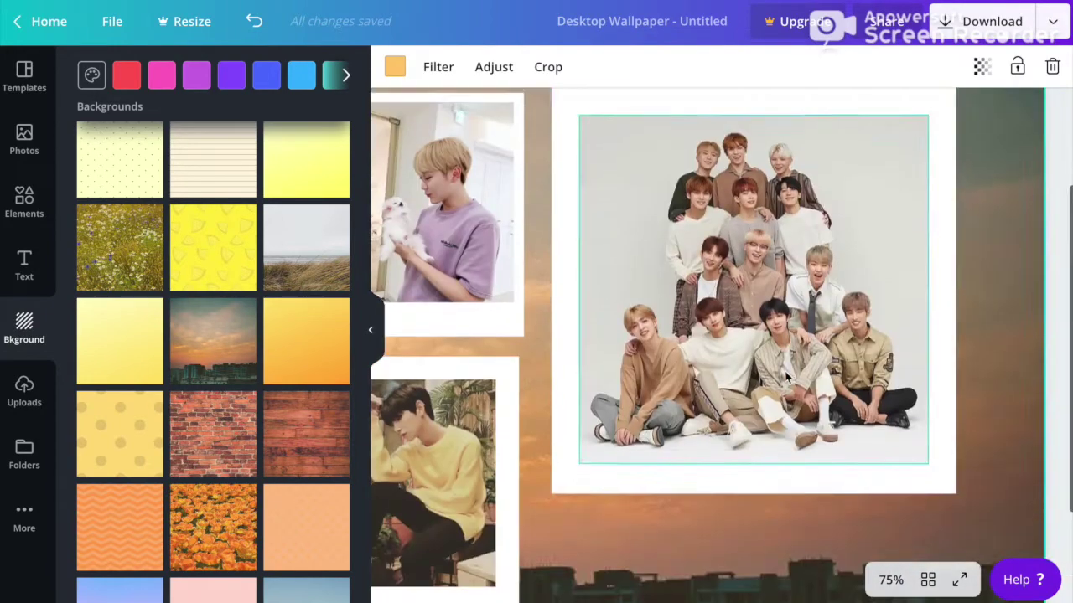
Extend the bottom of the group photo's frame like a Polaroid and shorten the navy jacket photo's frame.
left_click(786, 379)
scroll(767, 519, "left", 1)
left_click(891, 580)
left_click(877, 376)
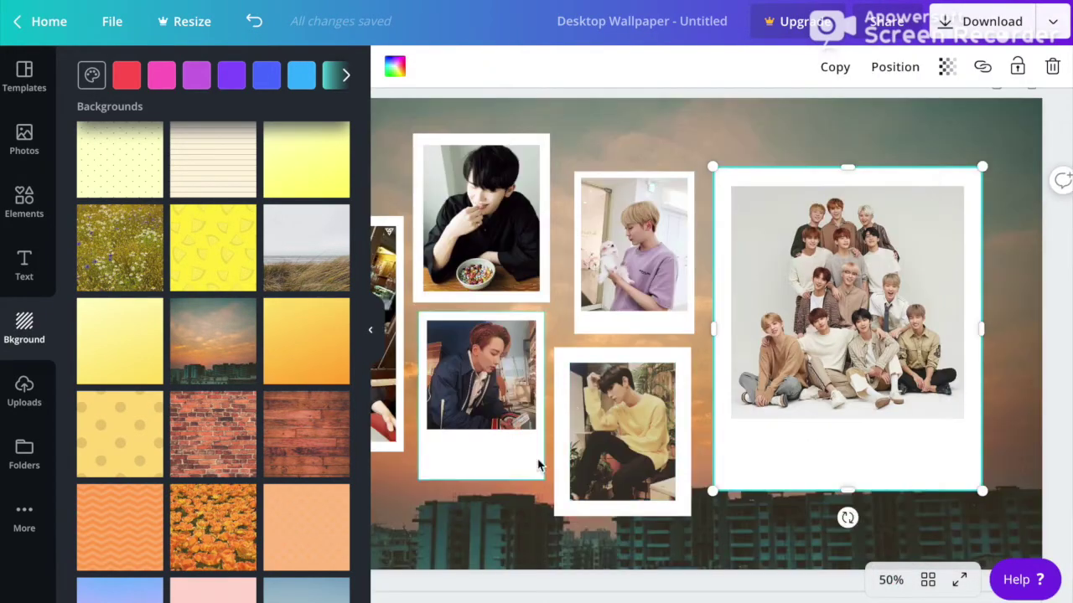
left_click_drag(479, 460, 478, 463)
scroll(813, 160, "left", 1)
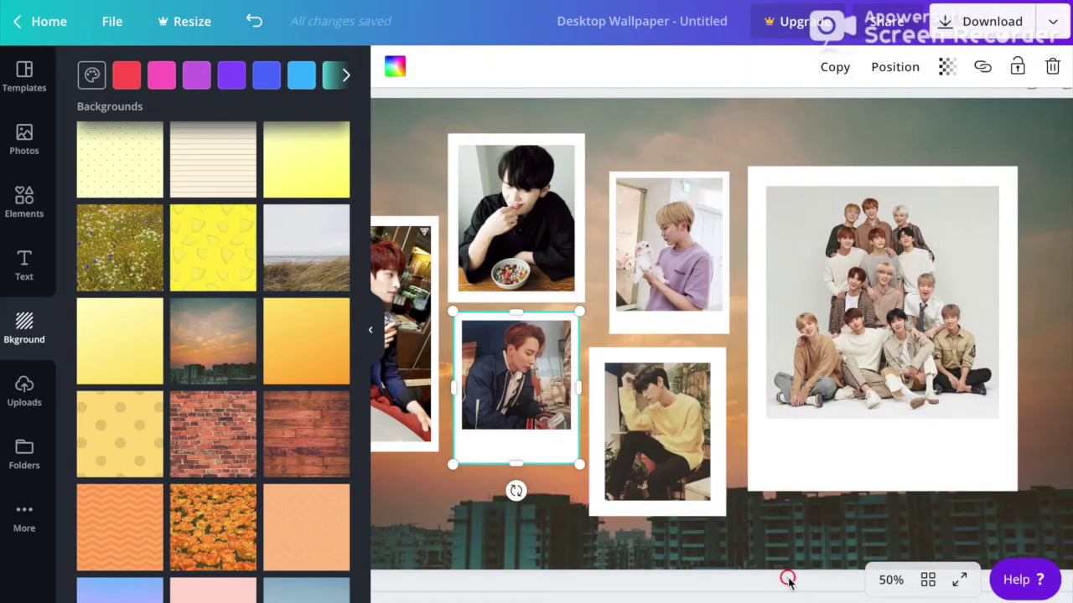
Download the finished wallpaper and dismiss the Canva Pro trial offer.
left_click(966, 24)
left_click(908, 229)
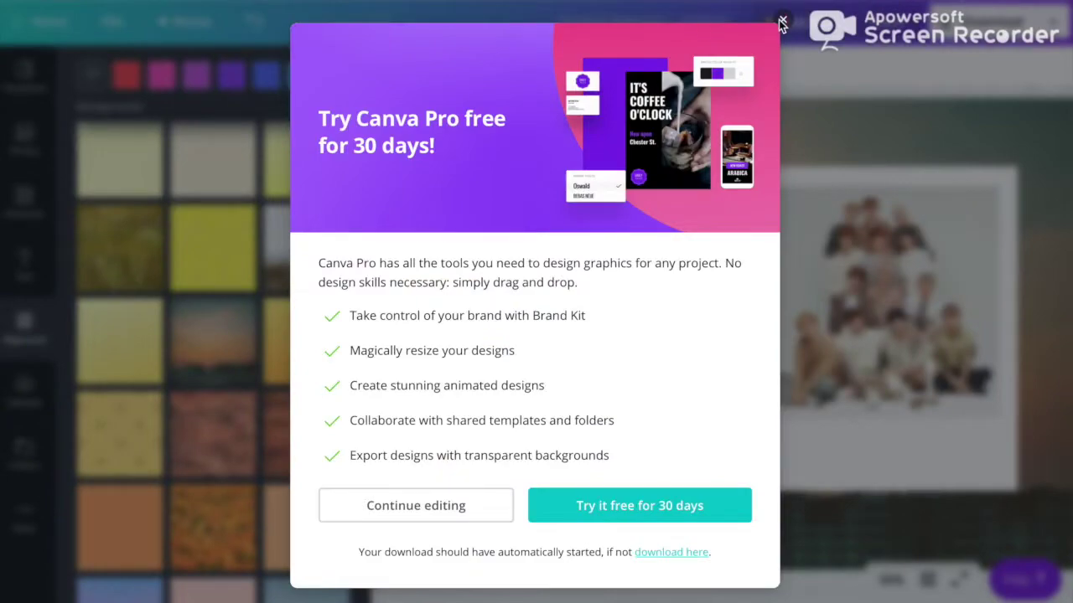
left_click(783, 20)
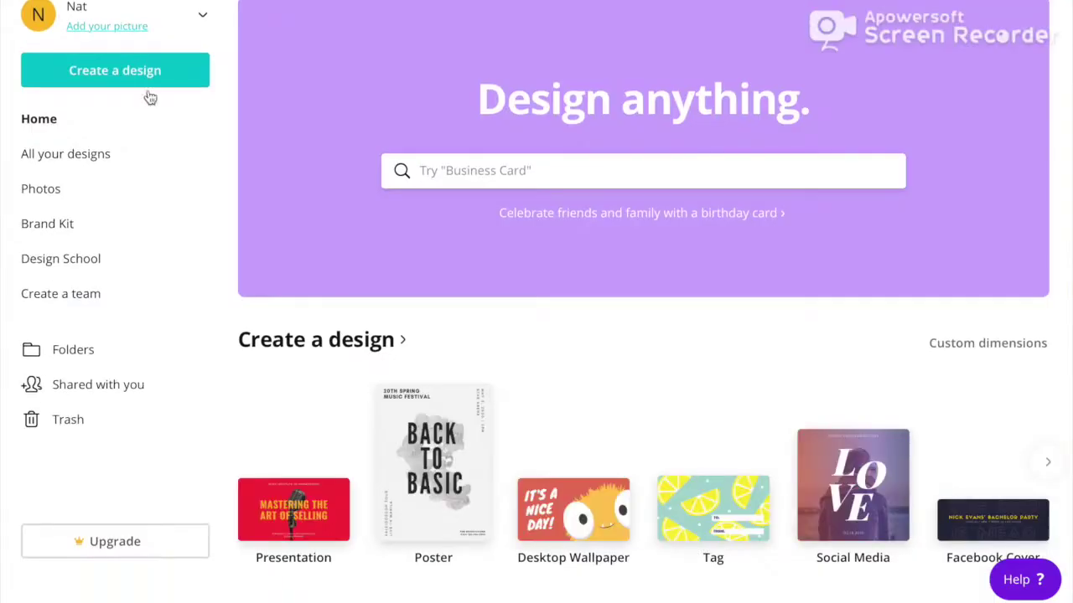
Create a new blank Desktop Wallpaper design from the home page.
left_click(537, 171)
type("des")
left_click(562, 496)
Add the uploaded group photo on the stairs to the blank page and place it in the page's left half.
left_click(24, 386)
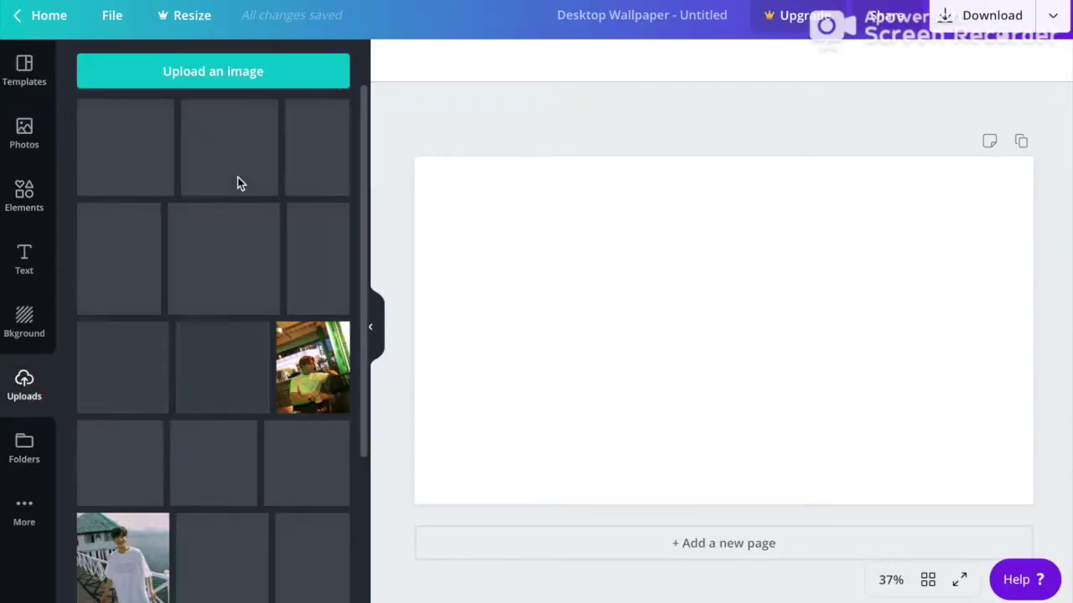
scroll(220, 367, "down", 5)
scroll(219, 367, "down", 15)
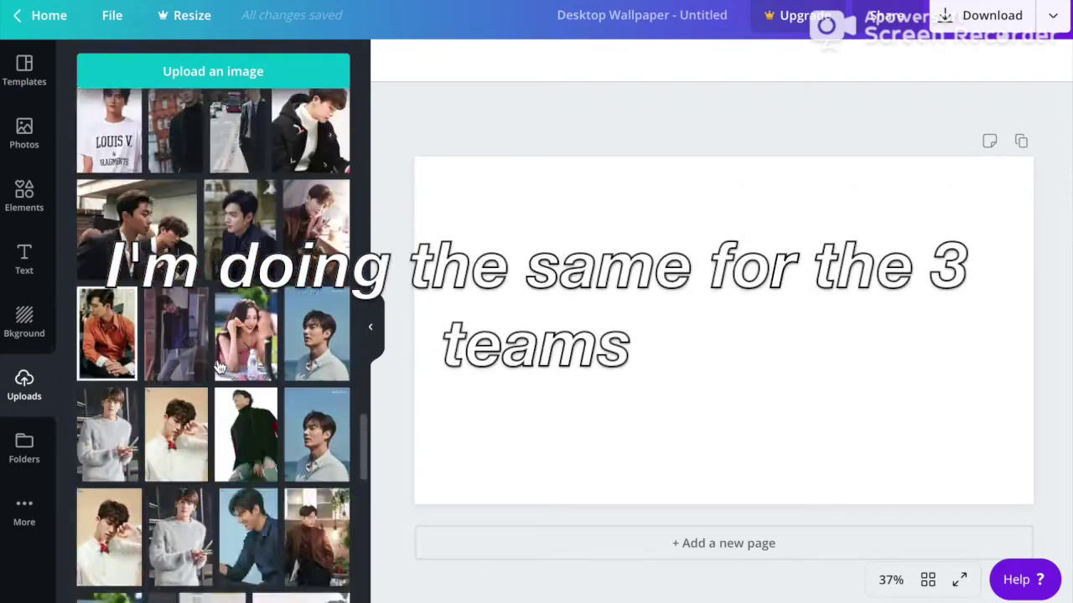
scroll(219, 367, "up", 3)
left_click(318, 262)
left_click_drag(724, 330, 557, 330)
Add the uploaded photo of the man in the navy striped shirt beside the group photo.
scroll(194, 204, "down", 10)
scroll(194, 204, "down", 1)
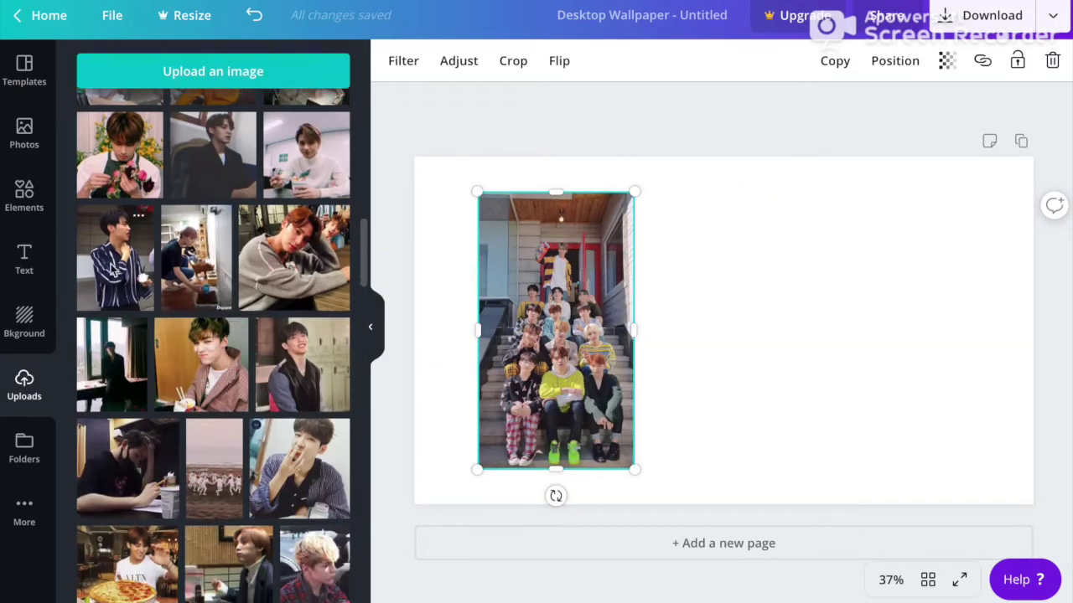
left_click(117, 253)
scroll(208, 427, "down", 7)
scroll(208, 427, "down", 5)
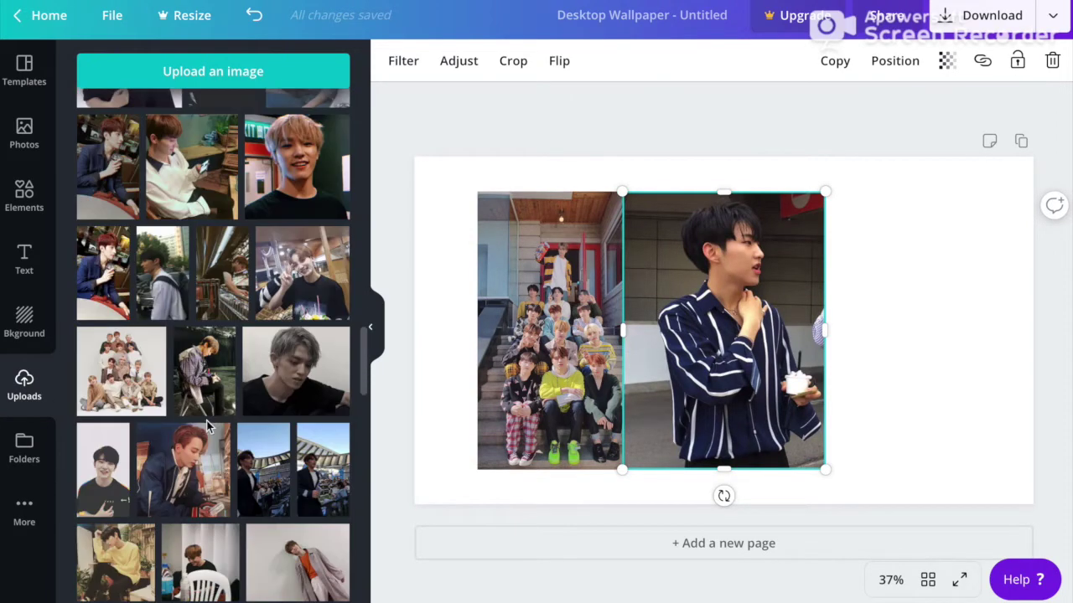
scroll(312, 350, "down", 3)
left_click(312, 351)
key("Delete")
left_click(162, 436)
key("Delete")
Add the wine-glass photo in the page's right half and the cat-feeding photo over the group photo.
left_click(307, 436)
left_click_drag(673, 324, 829, 330)
scroll(144, 436, "up", 1)
scroll(240, 292, "up", 3)
scroll(240, 292, "up", 10)
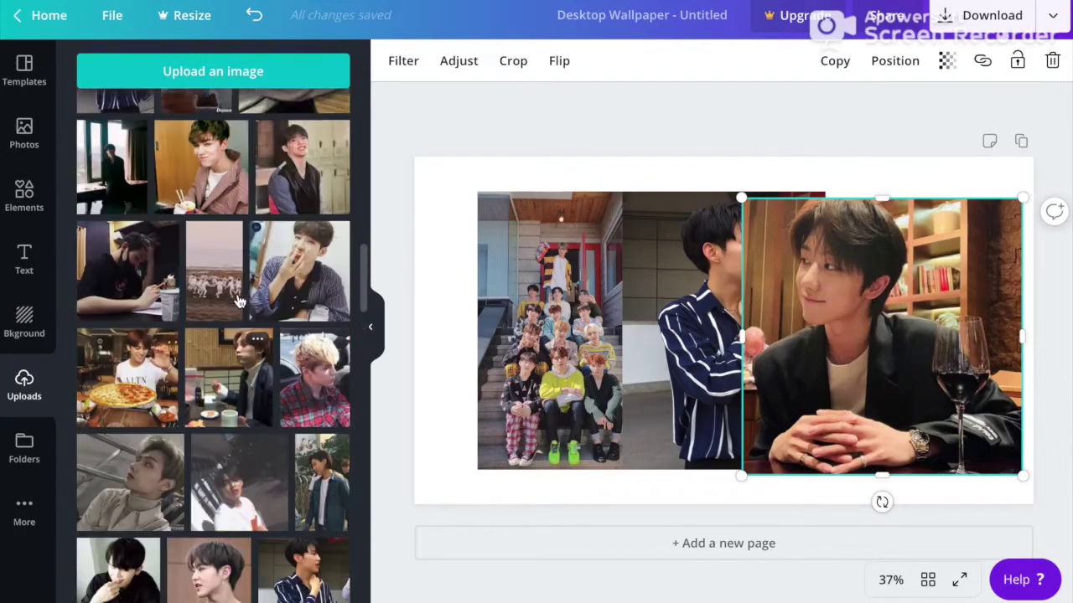
left_click(196, 387)
scroll(195, 391, "up", 10)
scroll(195, 390, "down", 2)
left_click_drag(725, 330, 529, 321)
Shift the striped-shirt photo slightly left and add the uploaded backpack photo over the wine-glass photo.
scroll(324, 166, "up", 2)
left_click_drag(687, 277, 647, 270)
scroll(282, 427, "down", 10)
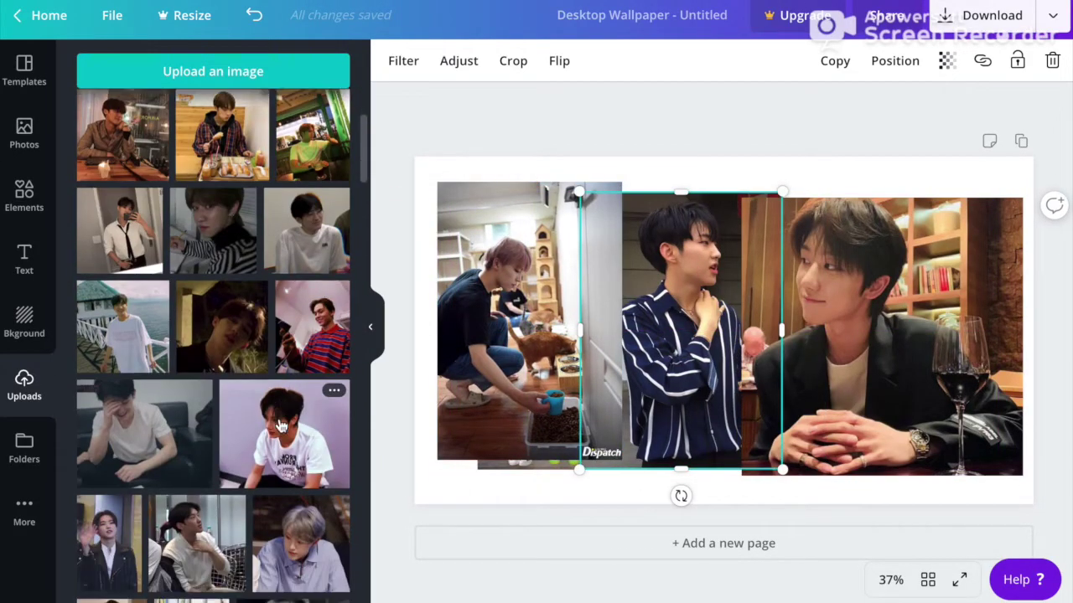
scroll(282, 427, "down", 10)
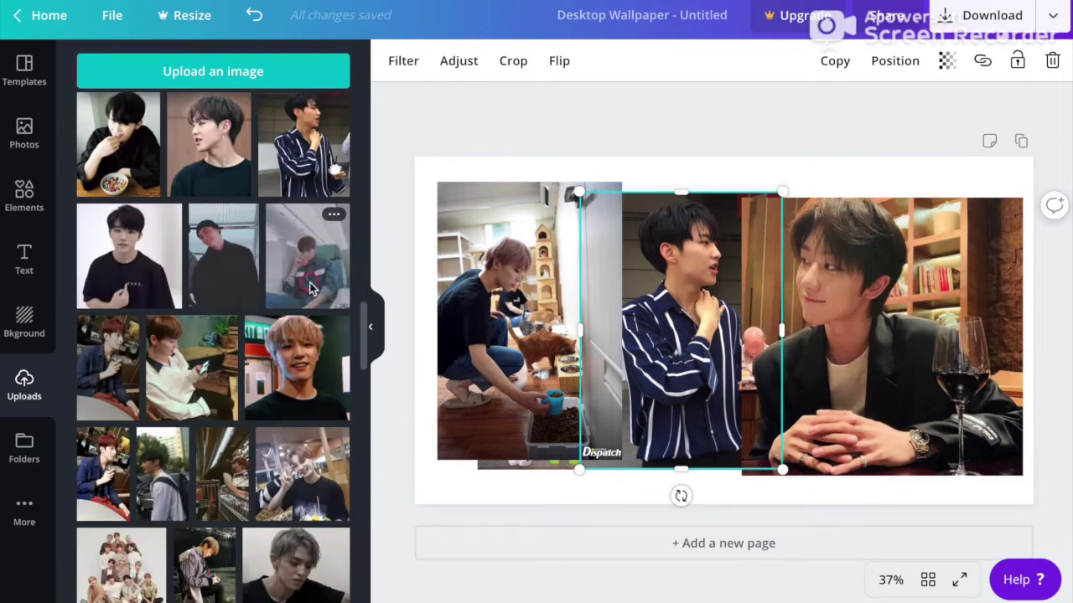
left_click(163, 474)
left_click_drag(712, 369, 863, 369)
Crop the cat-feeding photo to cut off its watermark and the empty area around the man and cats.
left_click(537, 335)
left_click(513, 61)
left_click_drag(622, 460, 588, 440)
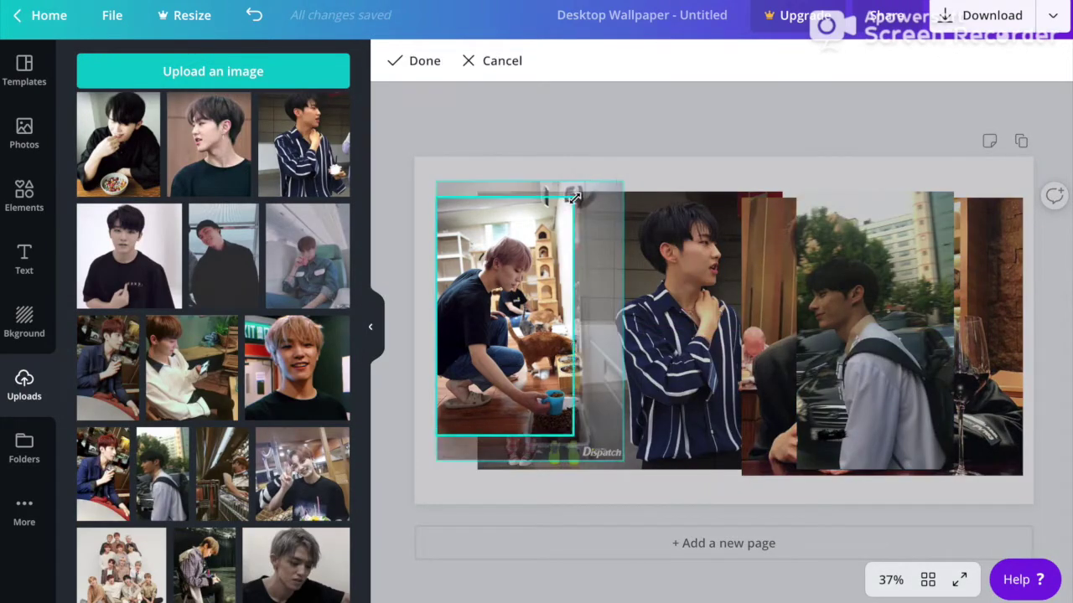
key("Return")
Set the page background to lime green and shrink the striped-shirt and cat-feeding photos, placing the latter beside the group photo.
left_click(679, 335)
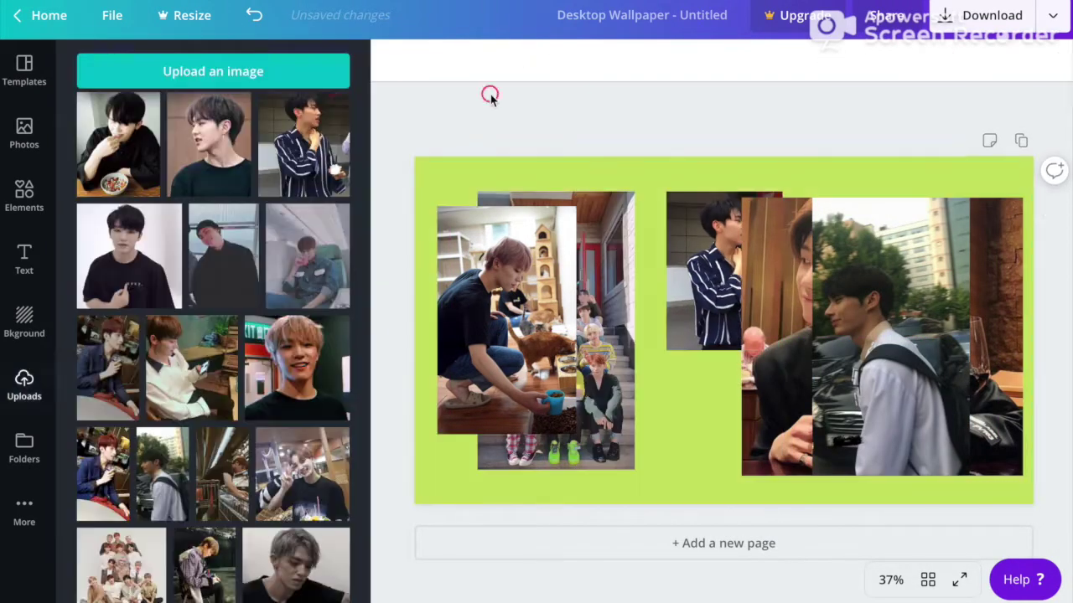
left_click_drag(506, 320, 733, 313)
left_click_drag(663, 427, 714, 344)
left_click_drag(759, 272, 686, 271)
Shrink the backpack and wine-glass photos and arrange them one above the other in the page's right half.
left_click(869, 258)
left_click_drag(812, 476, 887, 344)
left_click_drag(928, 272, 810, 271)
left_click(888, 385)
left_click_drag(742, 476, 908, 310)
left_click_drag(964, 258, 930, 404)
Move the striped-shirt photo below the cat-feeding photo and nudge the surrounding photos into even positions.
left_click_drag(749, 322, 820, 456)
left_click_drag(805, 285, 855, 265)
left_click_drag(714, 272, 742, 272)
left_click_drag(783, 412, 783, 419)
left_click_drag(557, 369, 580, 369)
Rearrange the small photos with the striped shirt at upper right, the wine glass at lower middle and the backpack at lower right.
left_click(881, 263)
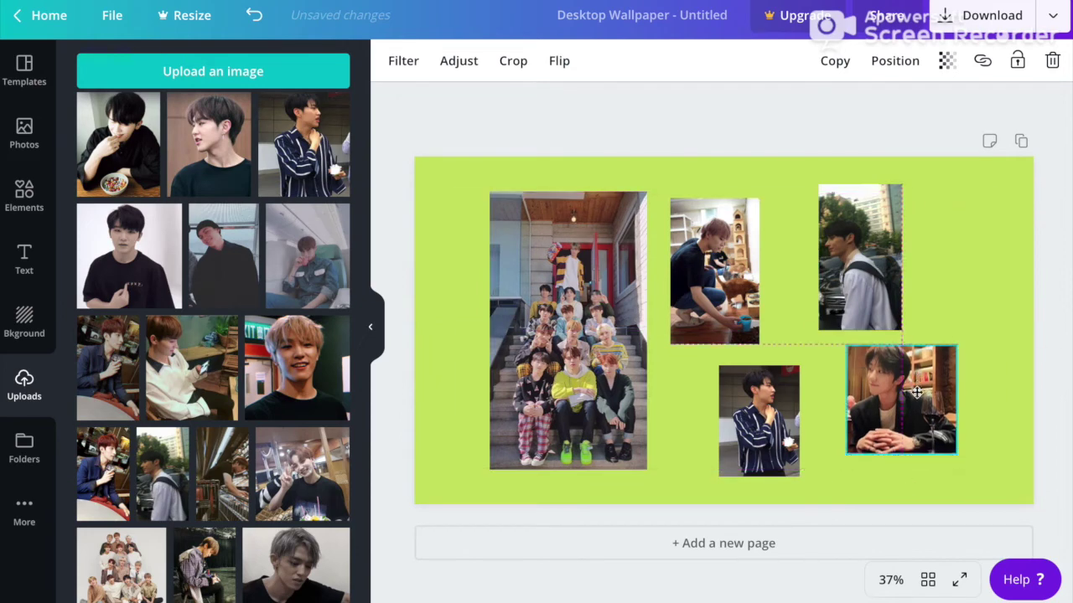
left_click_drag(916, 255, 873, 263)
left_click_drag(888, 368, 766, 376)
left_click_drag(855, 260, 903, 406)
left_click(880, 285)
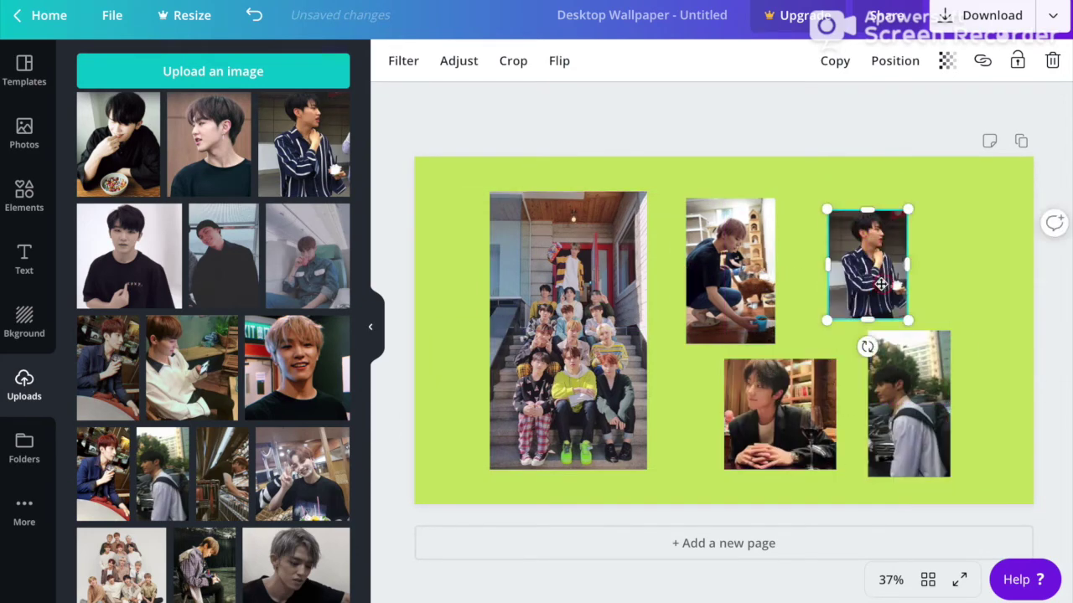
Add a white square, resize it as a border around the group photo and send it behind the photo.
left_click(22, 217)
left_click(213, 235)
left_click_drag(670, 285, 563, 274)
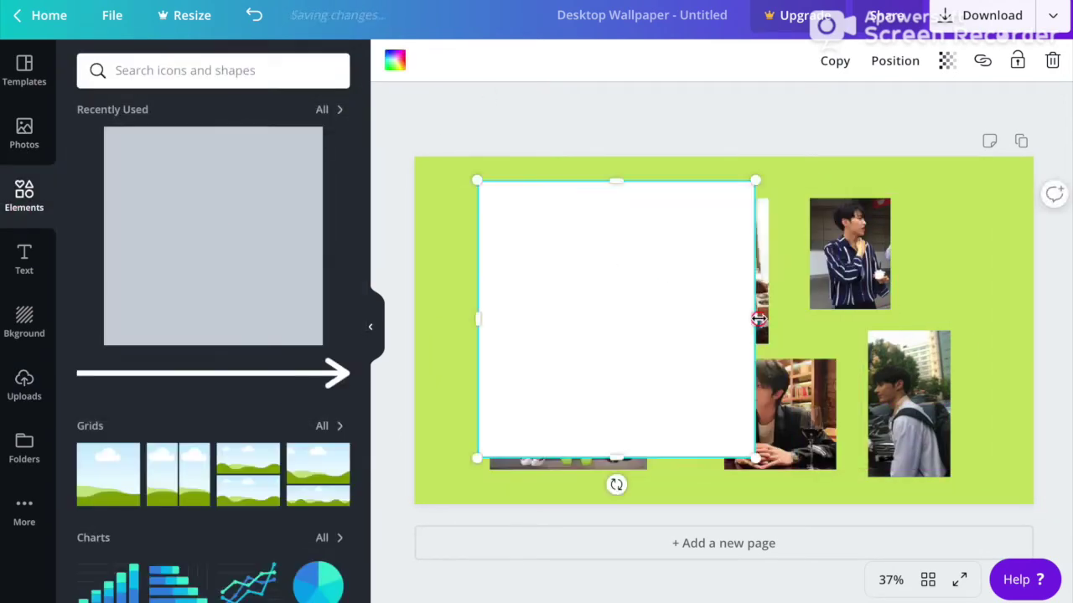
left_click_drag(757, 319, 658, 320)
left_click_drag(569, 457, 568, 476)
left_click(911, 60)
left_click(872, 113)
left_click(625, 201)
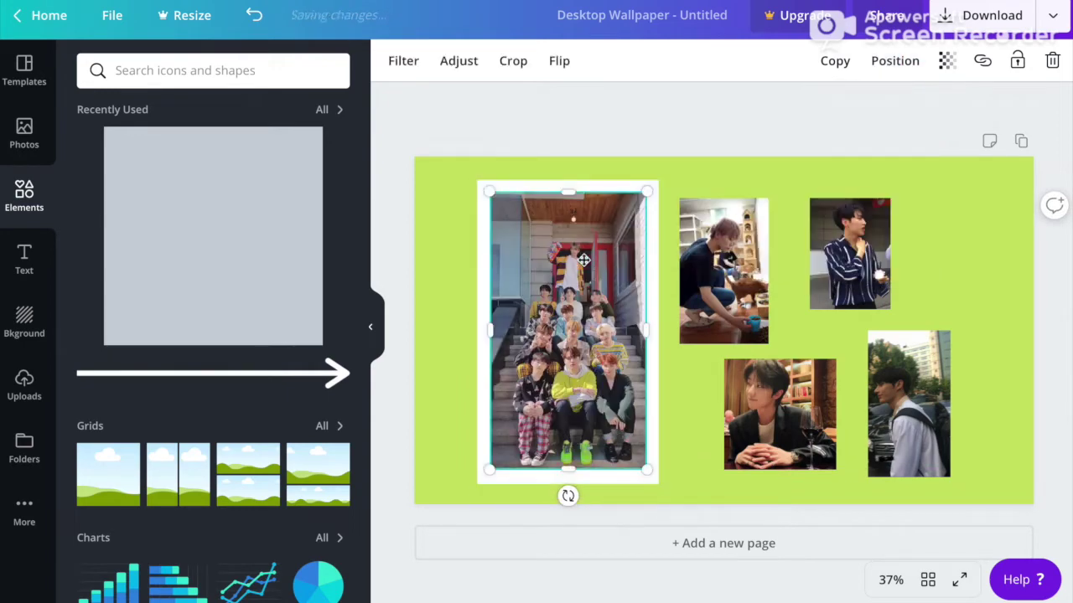
Duplicate the white frame, resize the copy around the cat-feeding photo and send it behind the photo.
left_click(834, 67)
left_click_drag(760, 495, 768, 350)
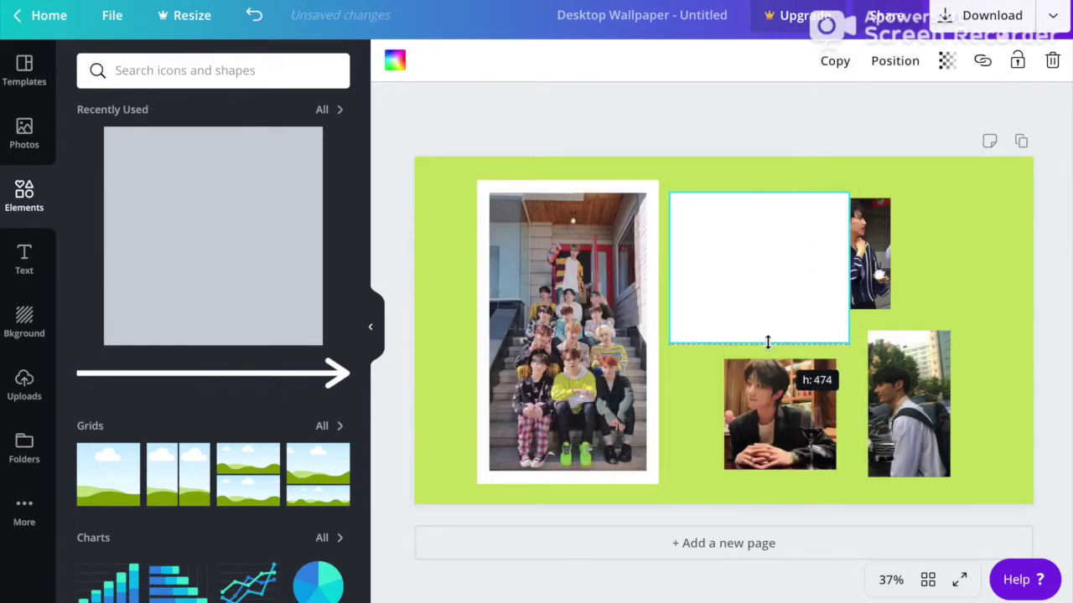
left_click_drag(767, 261, 780, 263)
left_click(897, 63)
left_click(847, 113)
Crop the top of the group photo and move it up in its frame to leave a Polaroid-style bottom border.
left_click(582, 286)
left_click(514, 64)
left_click_drag(645, 194, 643, 234)
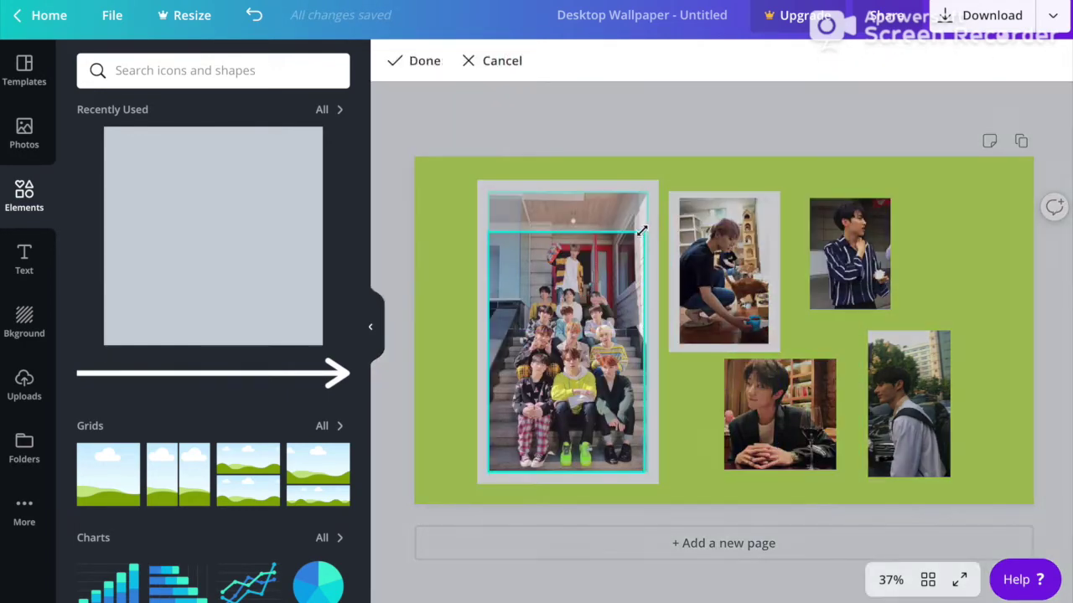
left_click(411, 61)
left_click_drag(592, 379, 593, 340)
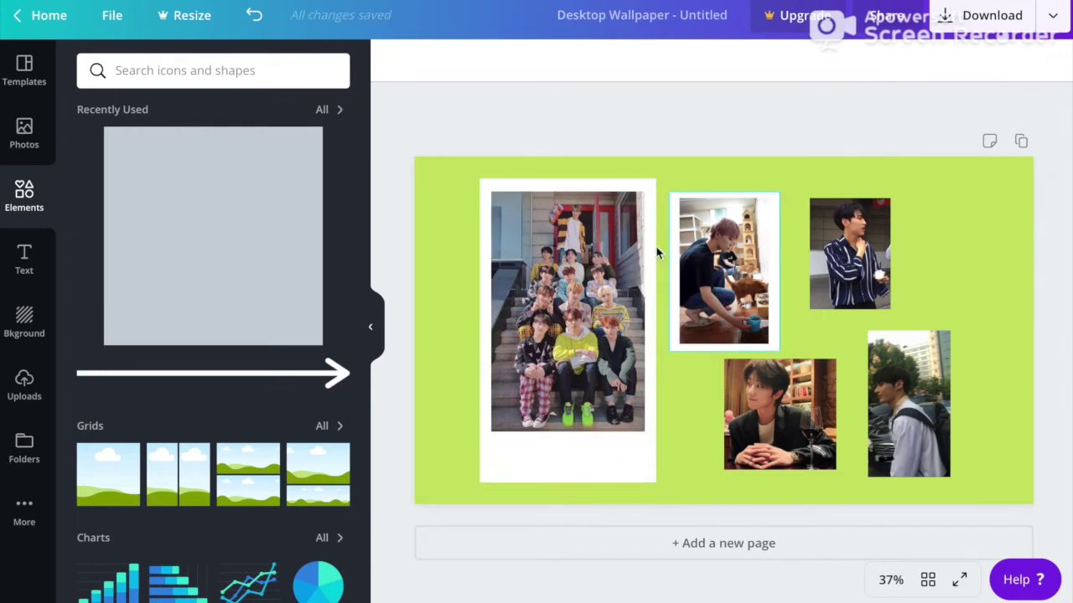
Fit copies of the white frame around the striped-shirt and backpack photos and send them behind those photos.
left_click_drag(748, 263, 875, 257)
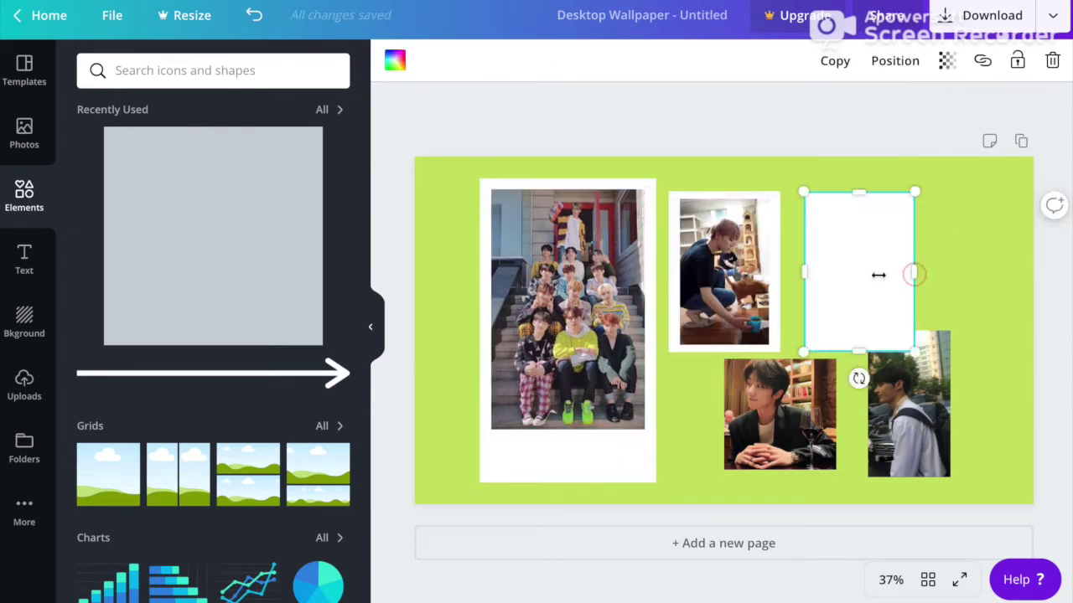
left_click_drag(856, 307, 857, 312)
left_click(895, 61)
left_click(895, 61)
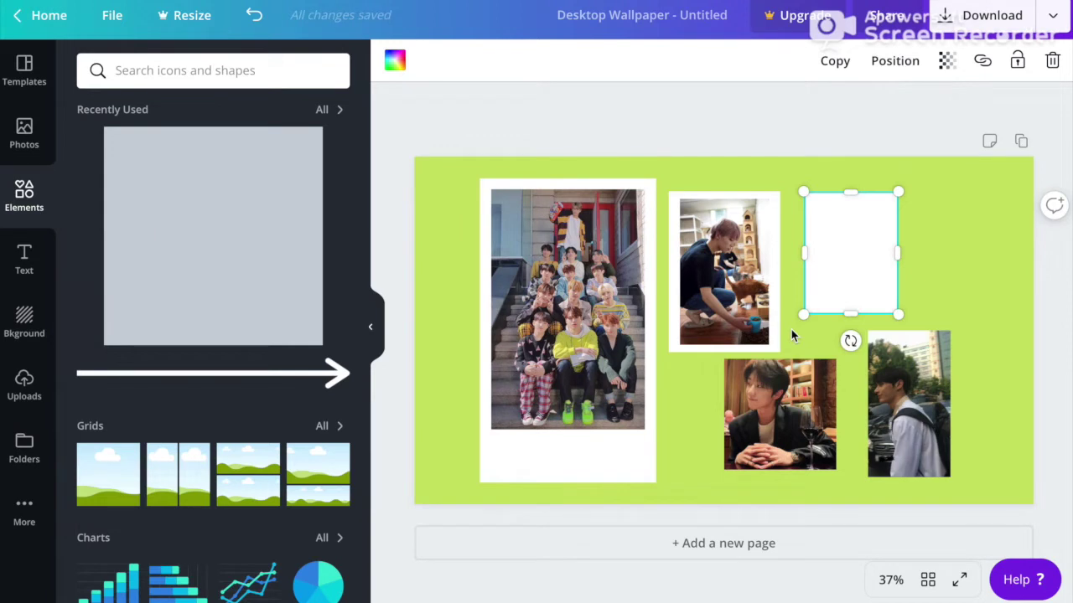
key("super+[")
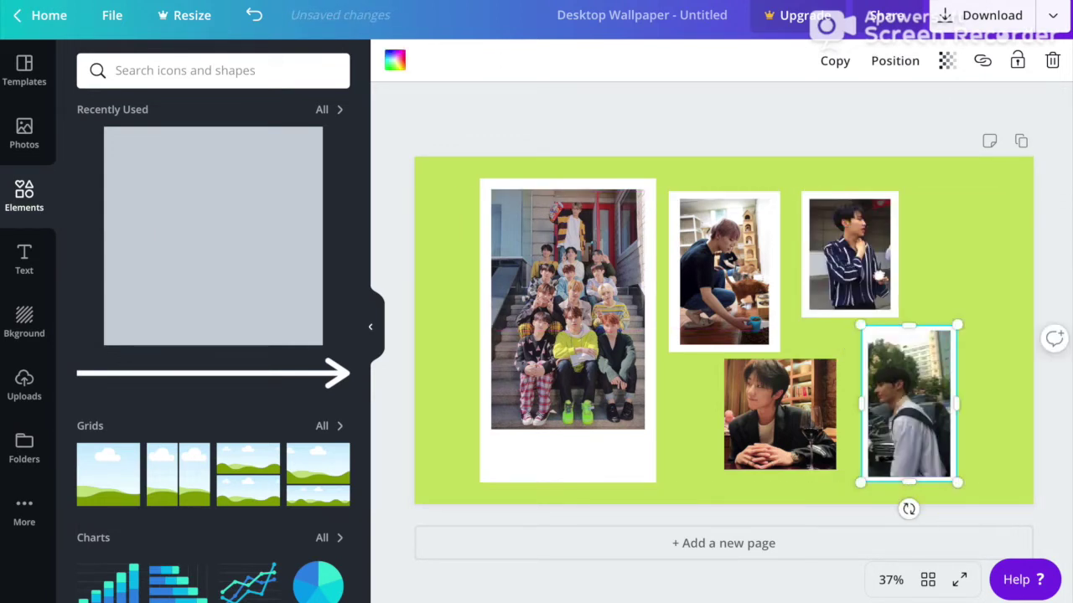
Crop the backpack photo shorter and move it up in its frame to leave a Polaroid-style bottom border.
double_click(859, 473)
left_click_drag(951, 356, 951, 359)
left_click(414, 61)
left_click_drag(915, 432, 915, 406)
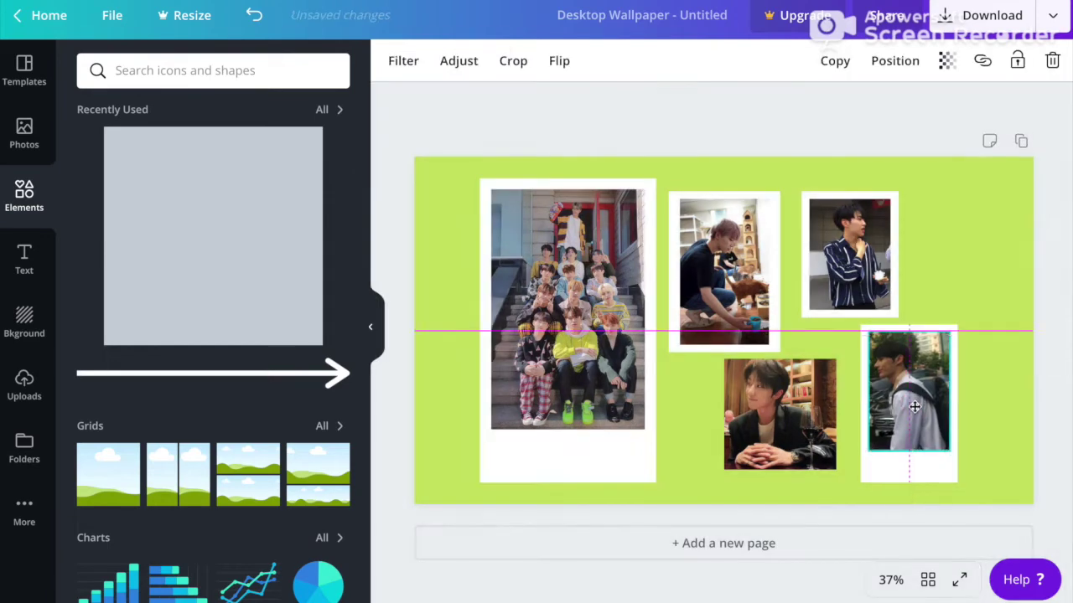
Fit a copy of the white frame behind the wine-glass photo and adjust the photo for even borders.
left_click_drag(883, 487, 781, 424)
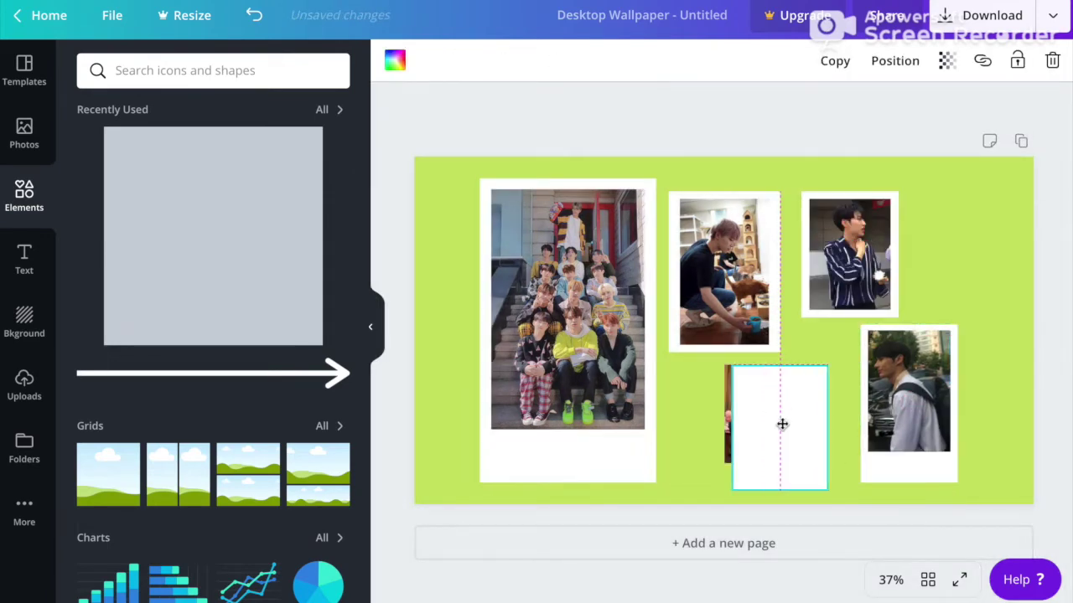
left_click(891, 580)
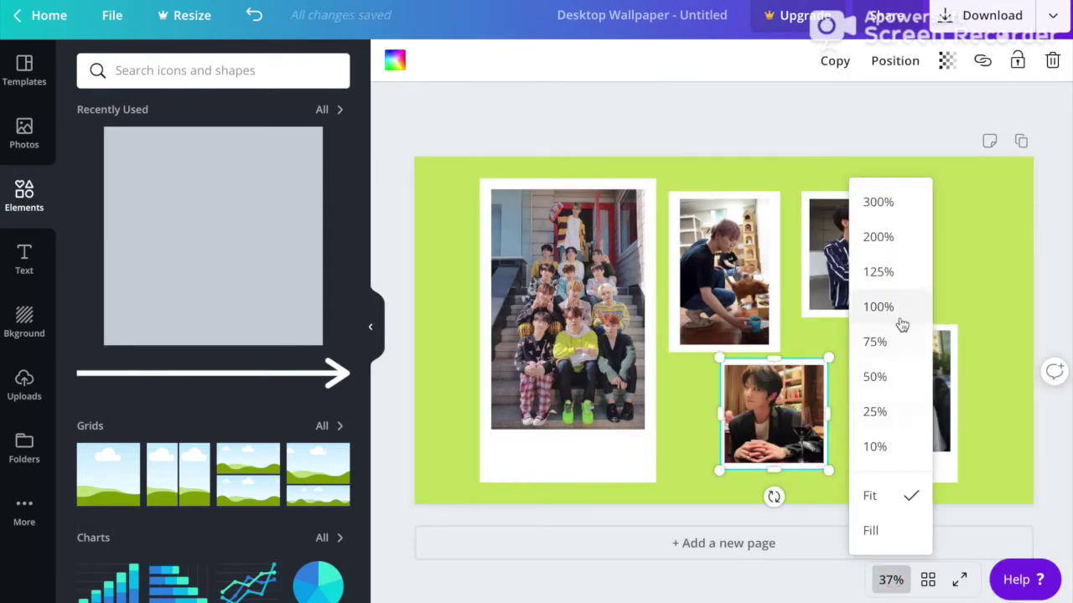
left_click(872, 340)
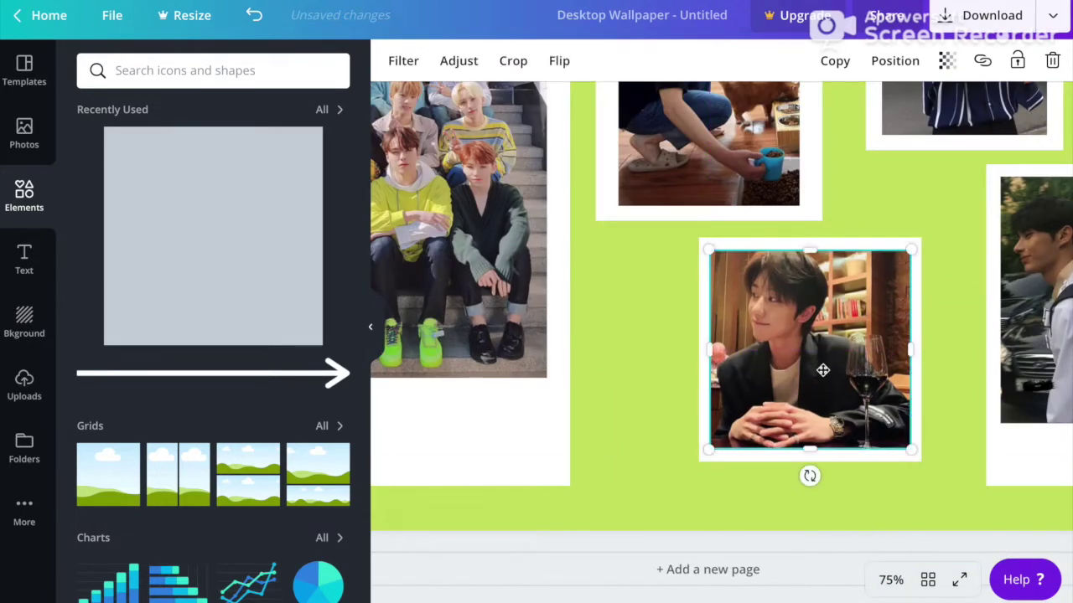
left_click(890, 580)
left_click(888, 409)
left_click(891, 580)
left_click(880, 495)
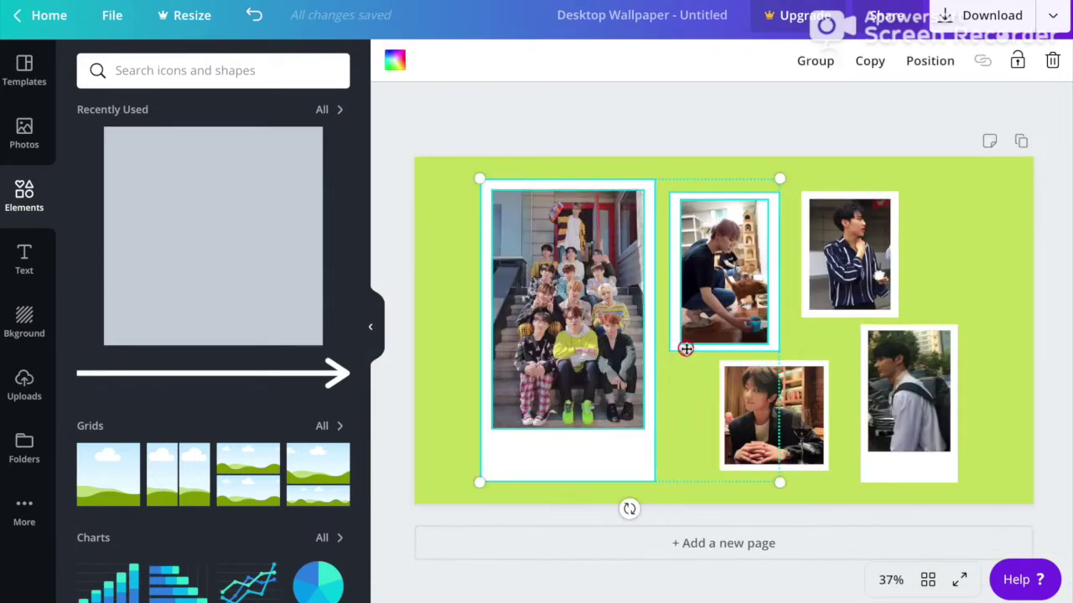
Shift the framed photos slightly right and narrow the cat-feeding photo's white frame to even out its borders.
left_click_drag(808, 313, 874, 378)
left_click(729, 276)
left_click(890, 580)
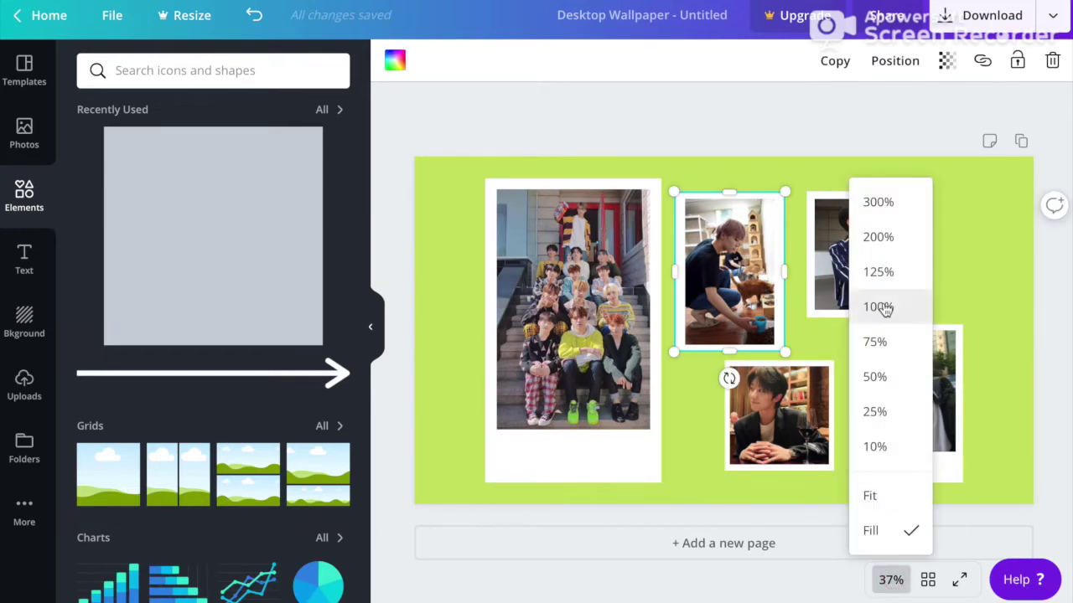
left_click(871, 340)
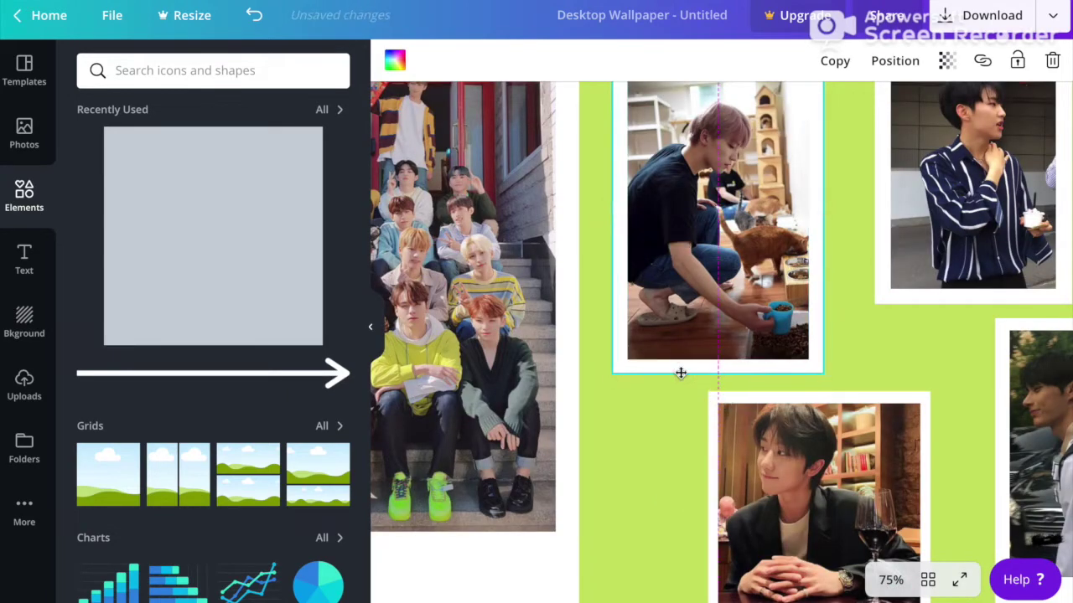
left_click(838, 260)
Move the small framed photos closer together and shift the whole arrangement right to centre it on the page.
left_click(891, 580)
left_click(875, 377)
left_click(876, 495)
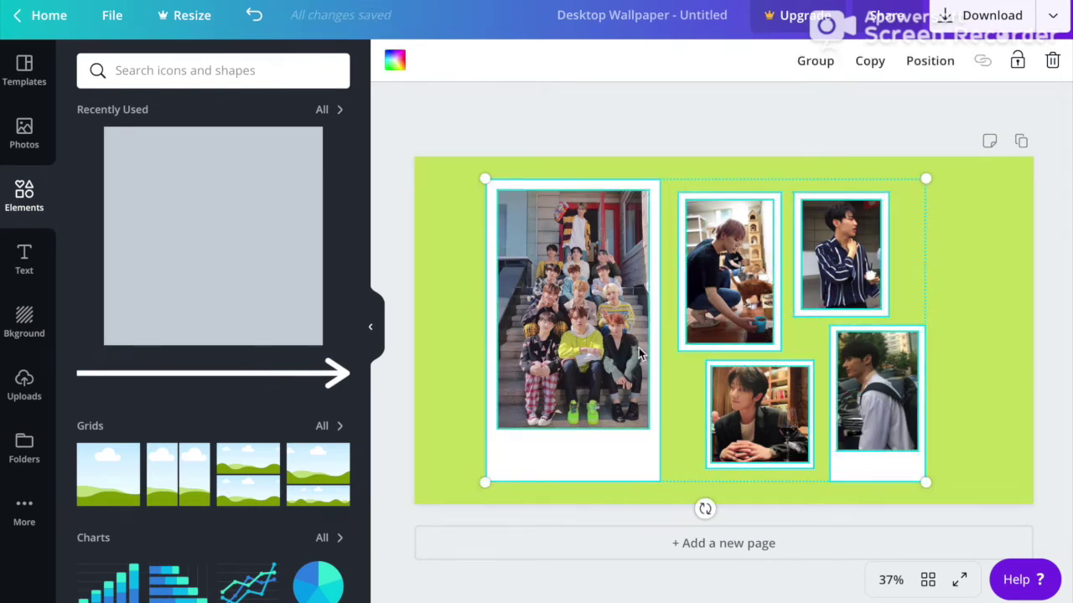
left_click_drag(630, 348, 648, 348)
left_click(563, 140)
Try out several background images behind the framed photos, including the dark green leaf photo.
left_click(24, 318)
scroll(182, 374, "down", 5)
left_click(182, 371)
left_click(298, 387)
scroll(163, 245, "up", 2)
left_click(219, 227)
left_click(235, 323)
scroll(283, 241, "up", 3)
scroll(277, 289, "down", 7)
scroll(276, 295, "up", 2)
left_click(199, 237)
left_click(139, 340)
scroll(218, 400, "down", 15)
scroll(217, 400, "down", 7)
left_click(187, 273)
scroll(166, 419, "down", 7)
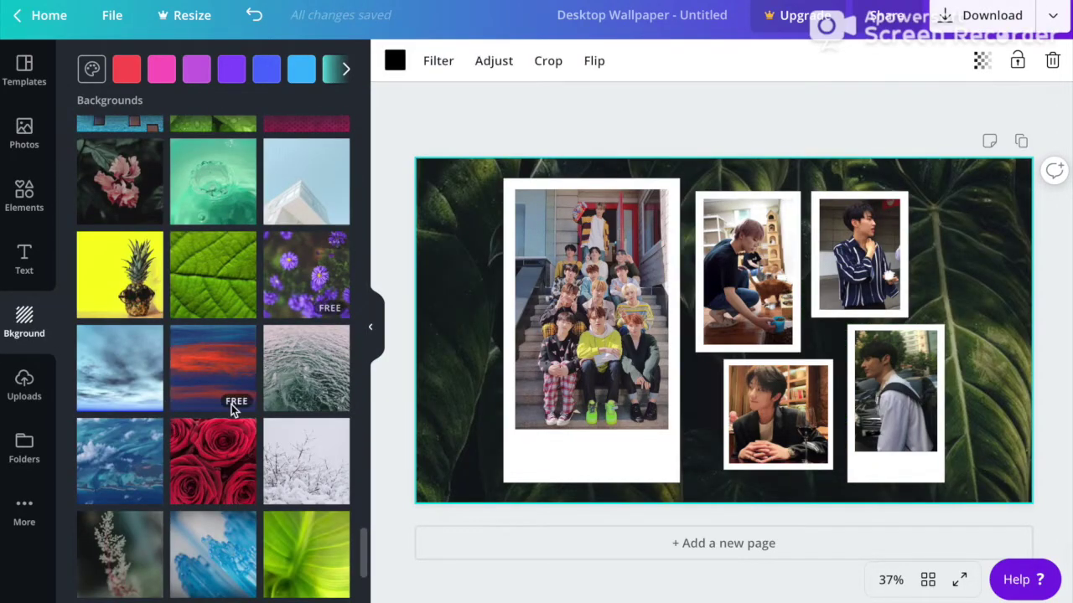
Try out further background images, including the purple-and-green painted, dark fern and pink flower ones.
scroll(232, 412, "down", 15)
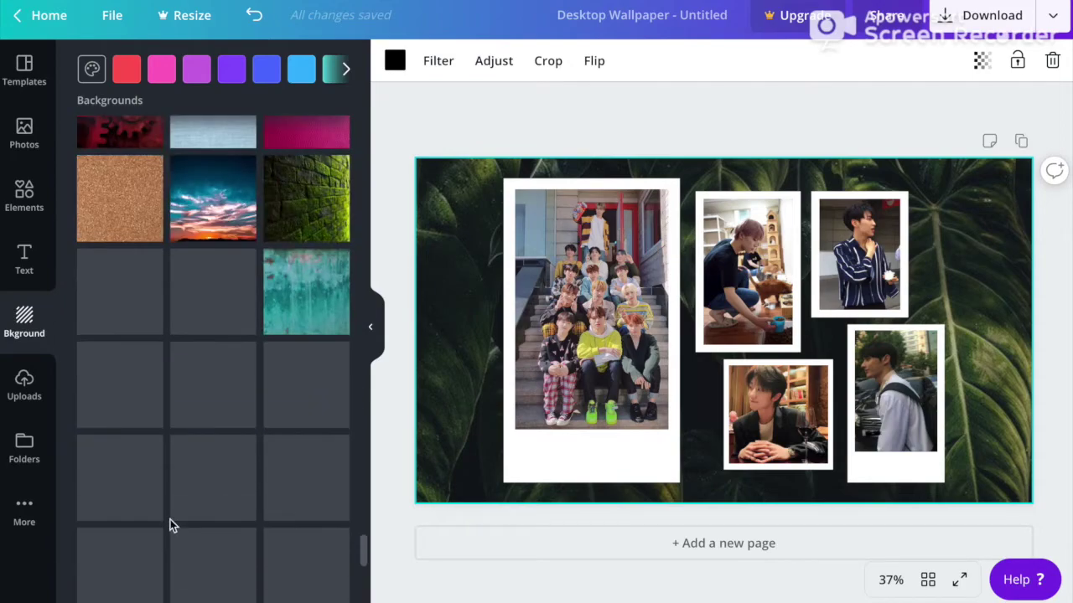
left_click(192, 528)
scroll(191, 526, "down", 10)
scroll(226, 360, "down", 10)
left_click(227, 398)
scroll(268, 377, "up", 3)
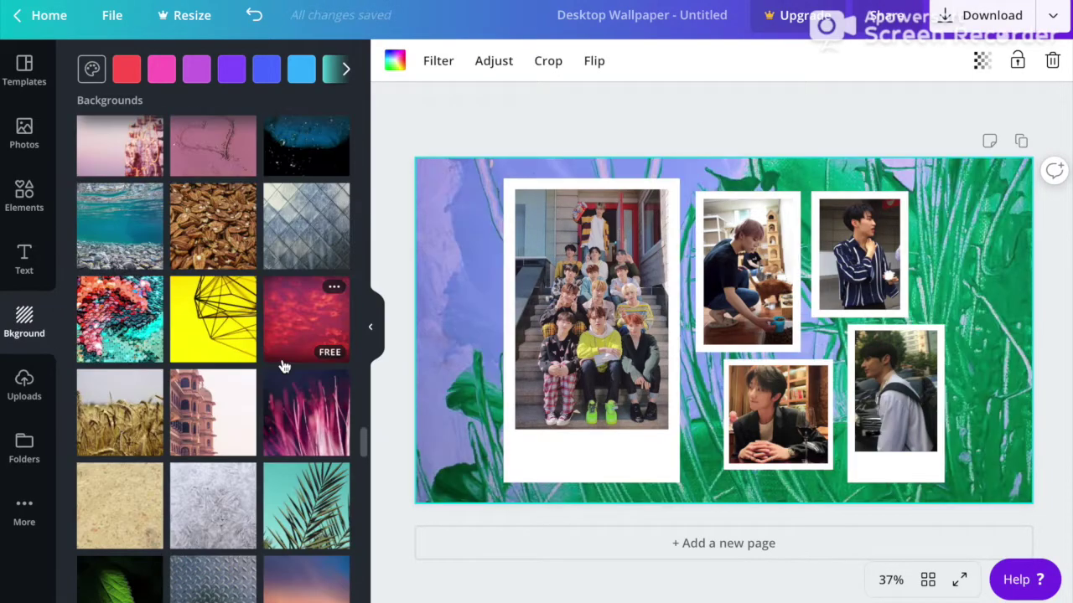
left_click(308, 502)
scroll(216, 308, "up", 7)
left_click(235, 294)
scroll(252, 289, "up", 2)
left_click(300, 274)
scroll(300, 273, "up", 6)
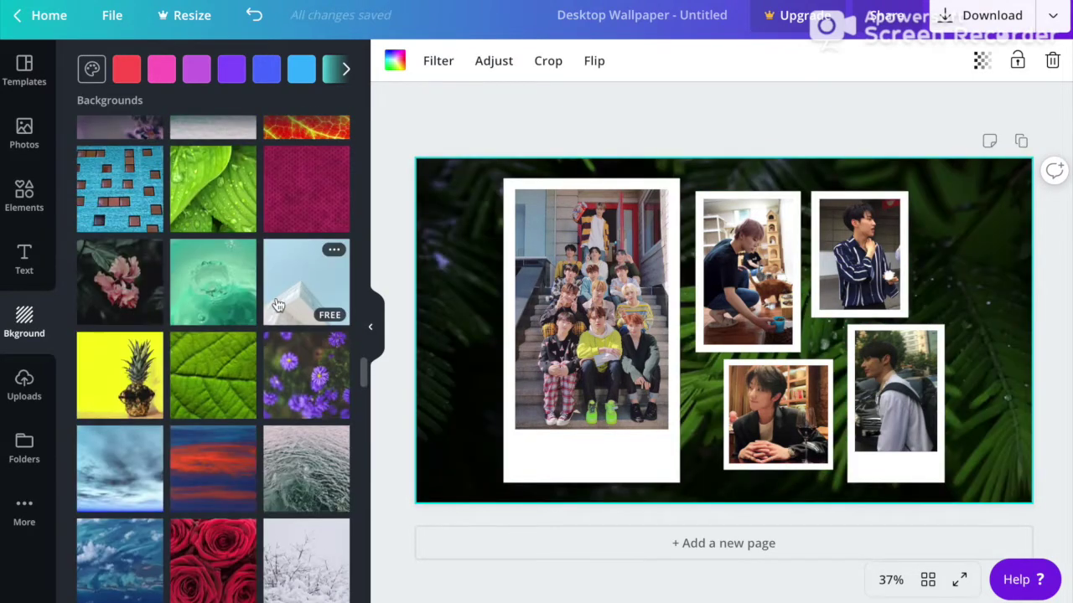
left_click(276, 305)
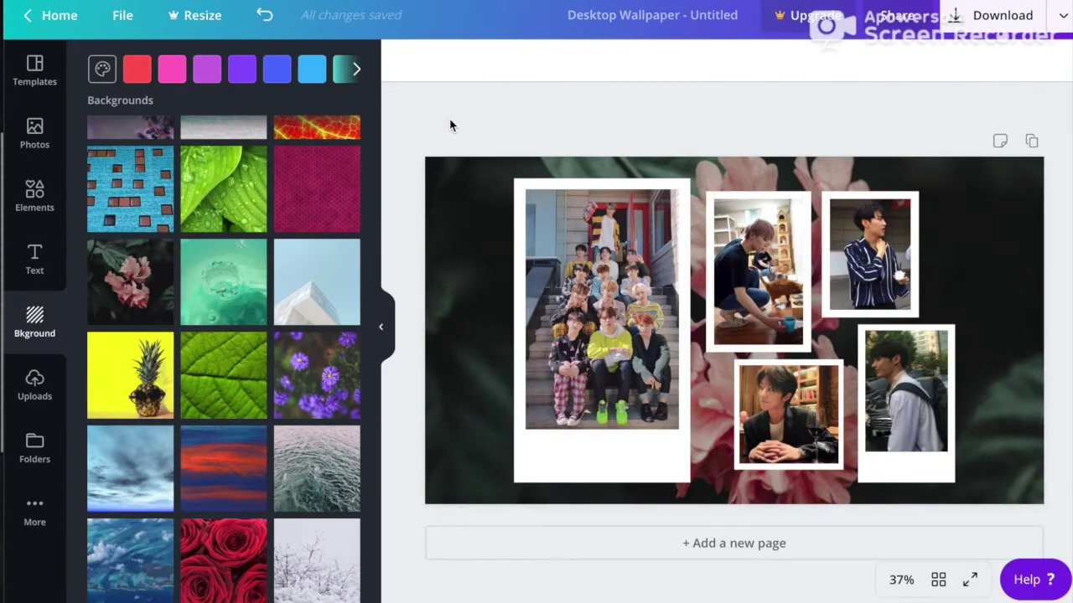
Apply the teal rippling water photo as the wallpaper's background.
scroll(226, 293, "up", 3)
left_click(226, 293)
scroll(220, 364, "up", 4)
left_click(154, 161)
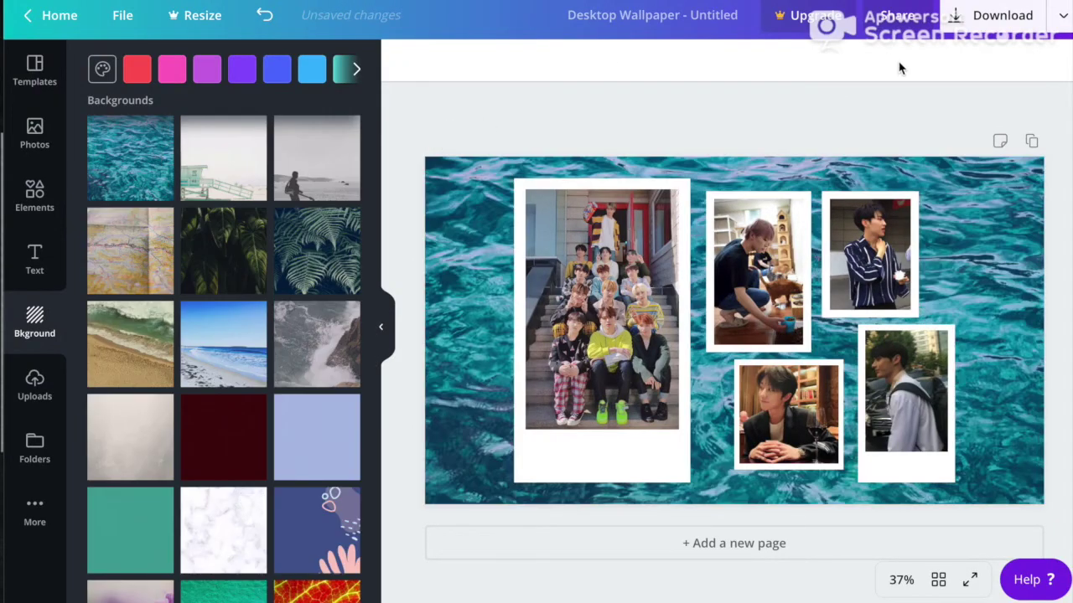
Download the finished wallpaper and return to the home page.
left_click(992, 16)
left_click(900, 218)
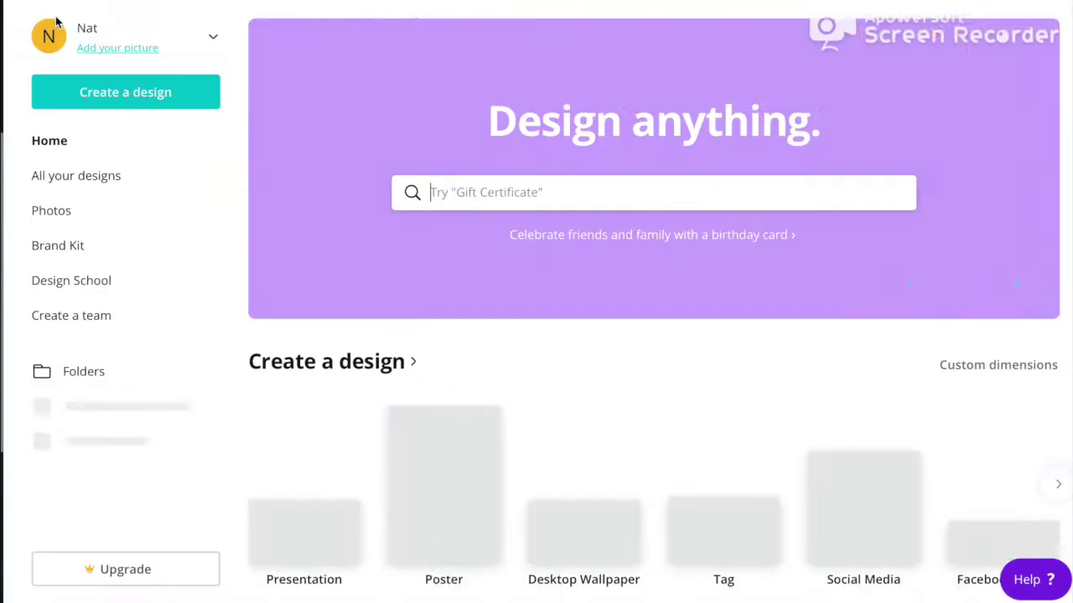
Start a new desktop wallpaper and try a stadium photo from the uploads on it.
scroll(608, 471, "down", 1)
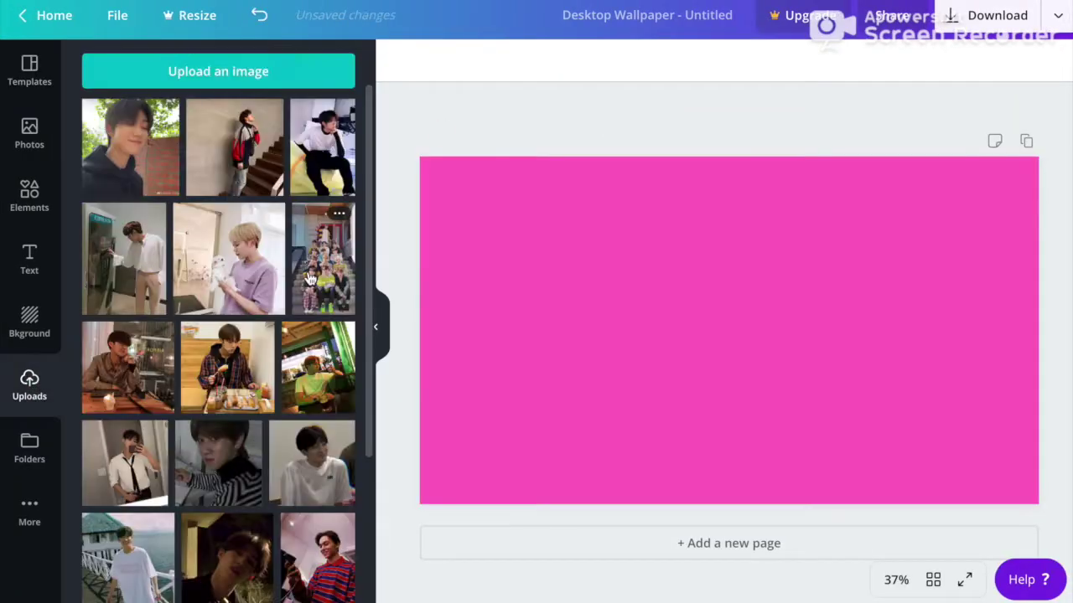
scroll(314, 279, "down", 3)
scroll(308, 279, "down", 15)
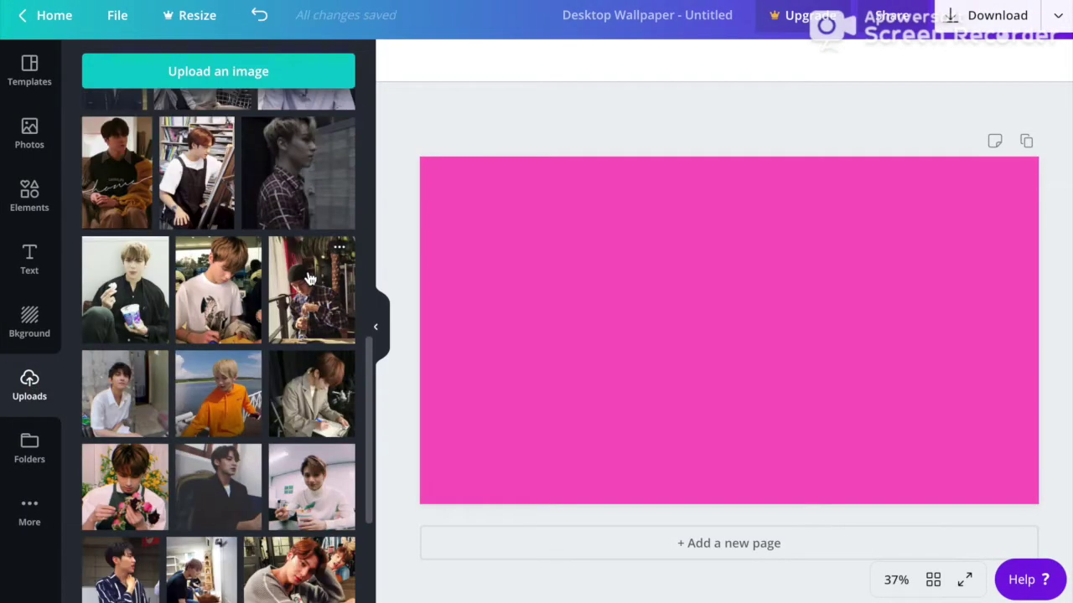
scroll(285, 450, "down", 10)
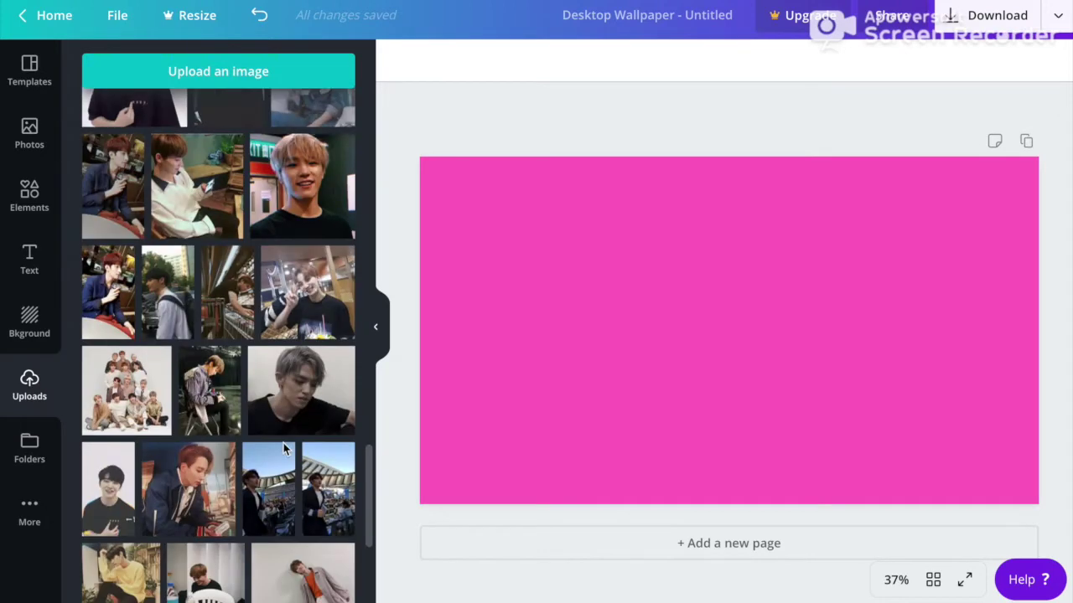
left_click(325, 277)
left_click(274, 275)
key("BackSpace")
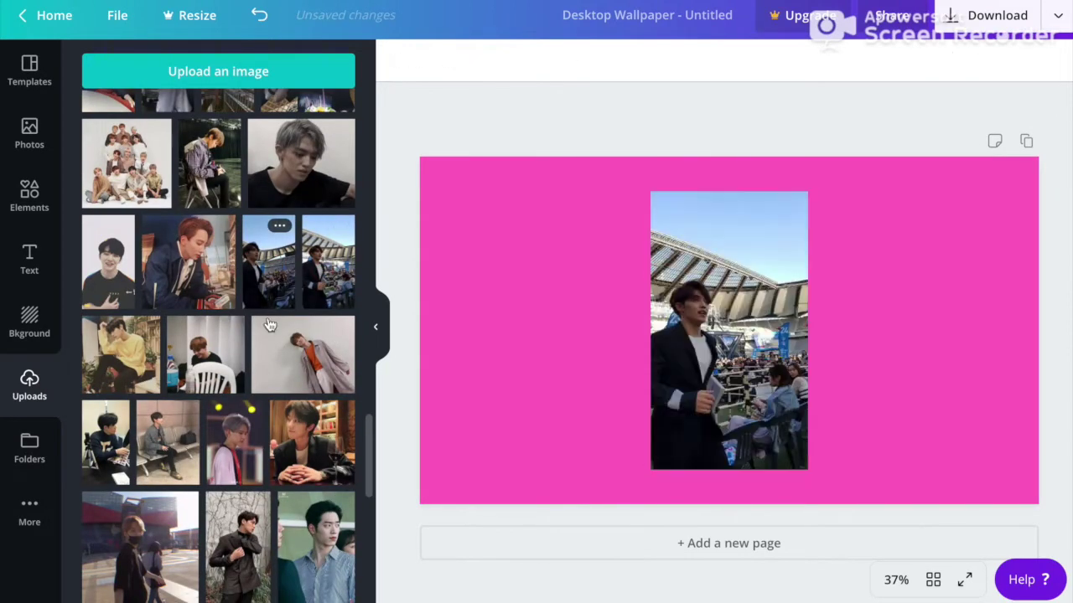
Try several uploaded portraits on the wallpaper and add the tall photo of the group dancing on the beach.
left_click(206, 355)
left_click_drag(615, 412, 853, 376)
left_click(746, 382)
key("BackSpace")
left_click(117, 438)
left_click_drag(729, 352, 545, 345)
scroll(297, 374, "up", 2)
left_click(210, 342)
key("BackSpace")
scroll(250, 310, "up", 15)
scroll(249, 309, "down", 3)
left_click(219, 362)
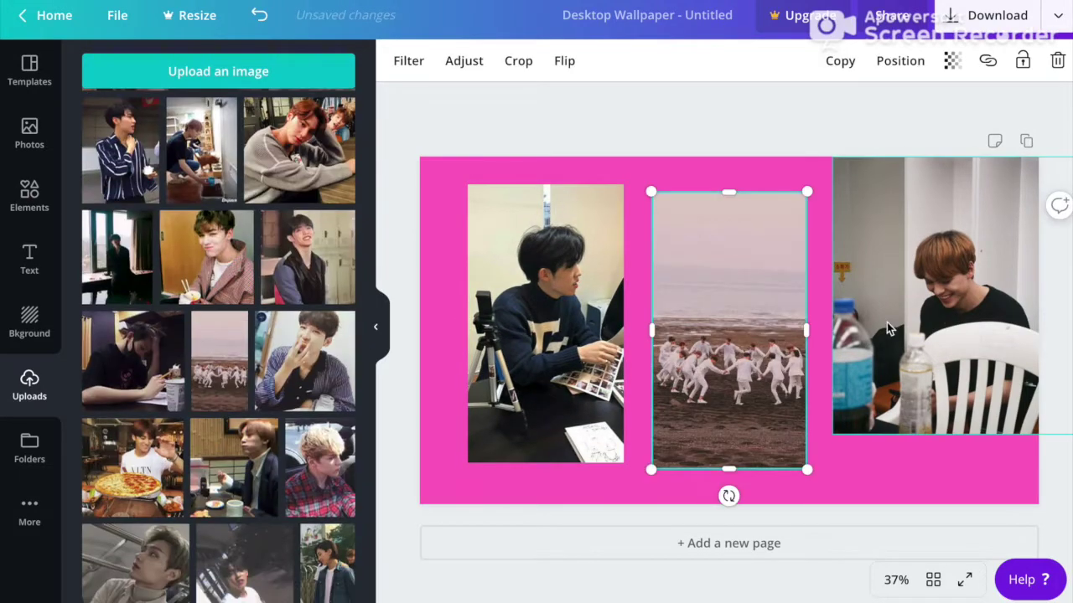
Remove the magazine-reading portrait, and add the checked-jacket photo at the upper right and the striped-shirt photo.
left_click_drag(945, 310, 895, 309)
left_click(544, 336)
key("BackSpace")
left_click(206, 257)
left_click_drag(722, 320, 950, 285)
left_click(307, 256)
key("BackSpace")
left_click(303, 360)
scroll(273, 362, "up", 5)
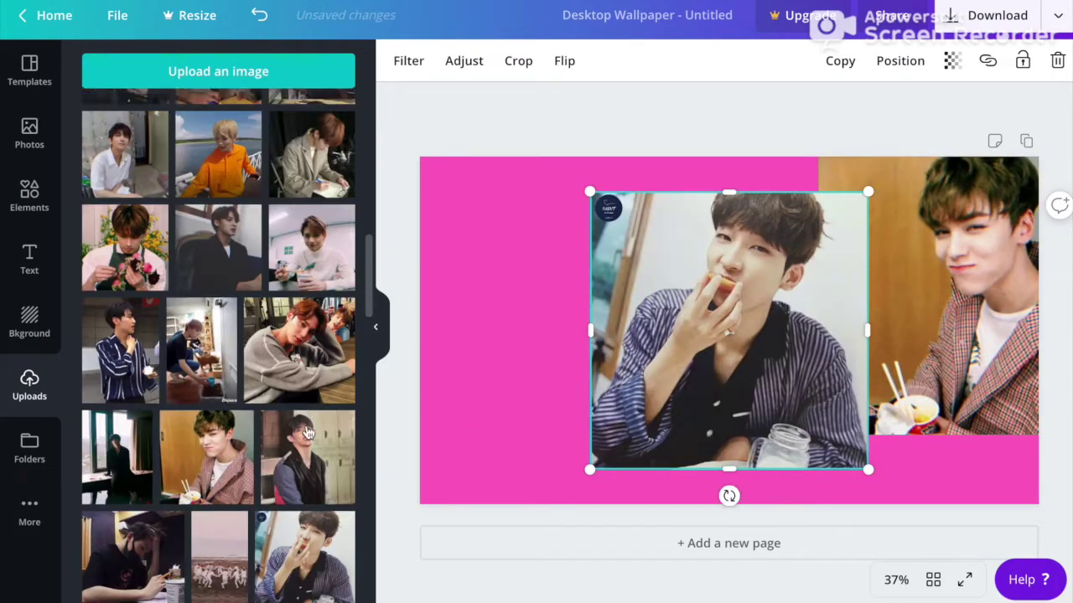
Add the white T-shirt photo on the canvas's left side and the painter-in-apron photo at its lower right.
left_click(223, 311)
left_click_drag(740, 321, 565, 322)
left_click(201, 218)
scroll(192, 378, "up", 8)
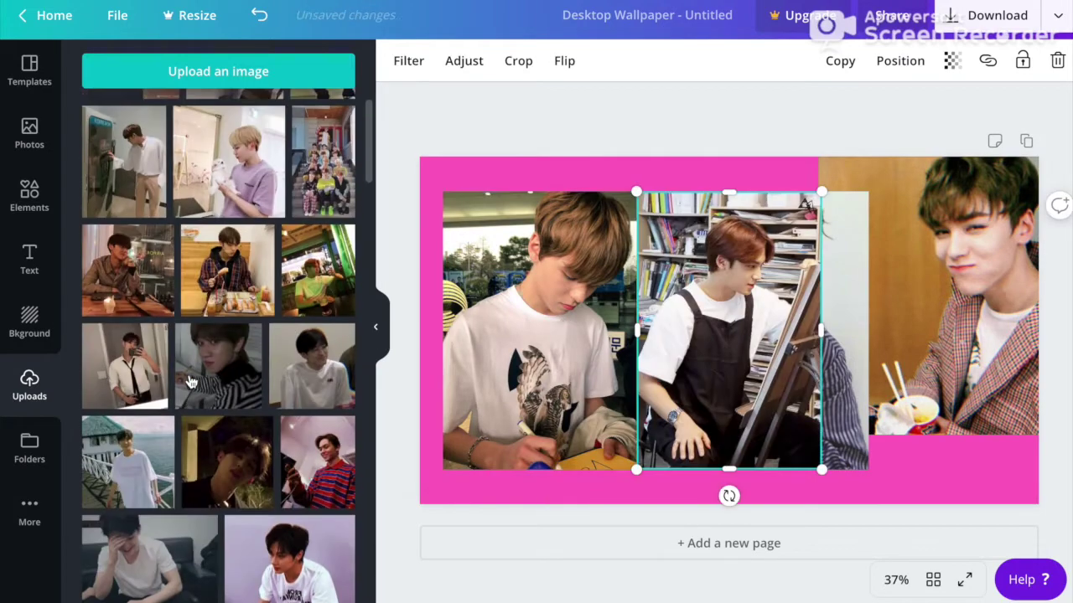
scroll(264, 507, "down", 8)
mouse_move(719, 390)
left_mouse_down()
mouse_move(888, 360)
mouse_move(1011, 417)
left_mouse_up()
Remove the white T-shirt photo and look through the uploads for further photos.
left_click(567, 322)
key("BackSpace")
scroll(285, 369, "down", 6)
left_click(315, 427)
key("BackSpace")
scroll(361, 409, "down", 7)
scroll(362, 410, "down", 3)
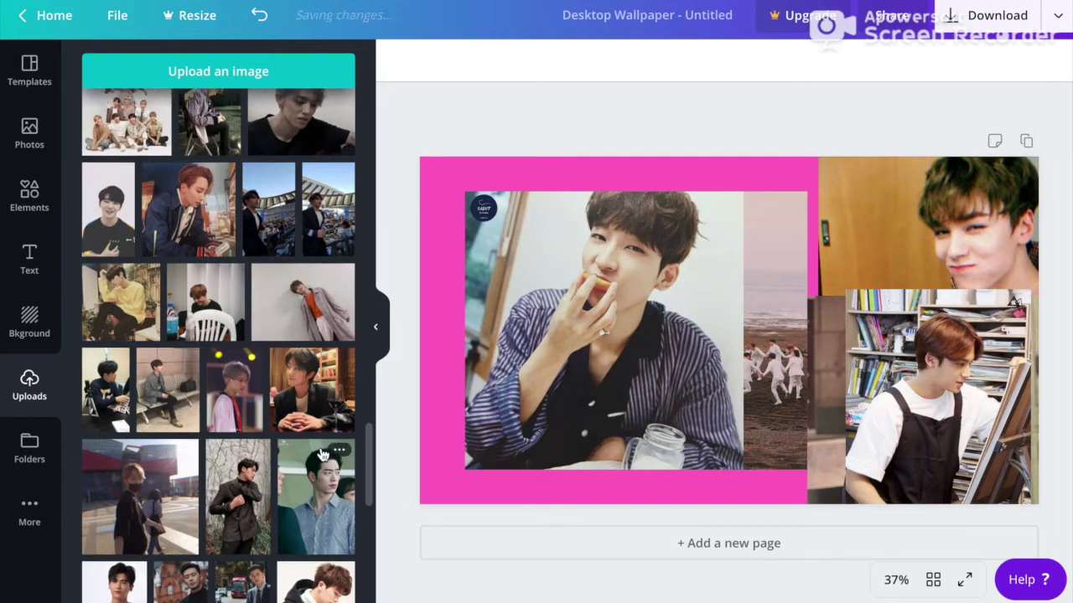
scroll(109, 219, "up", 15)
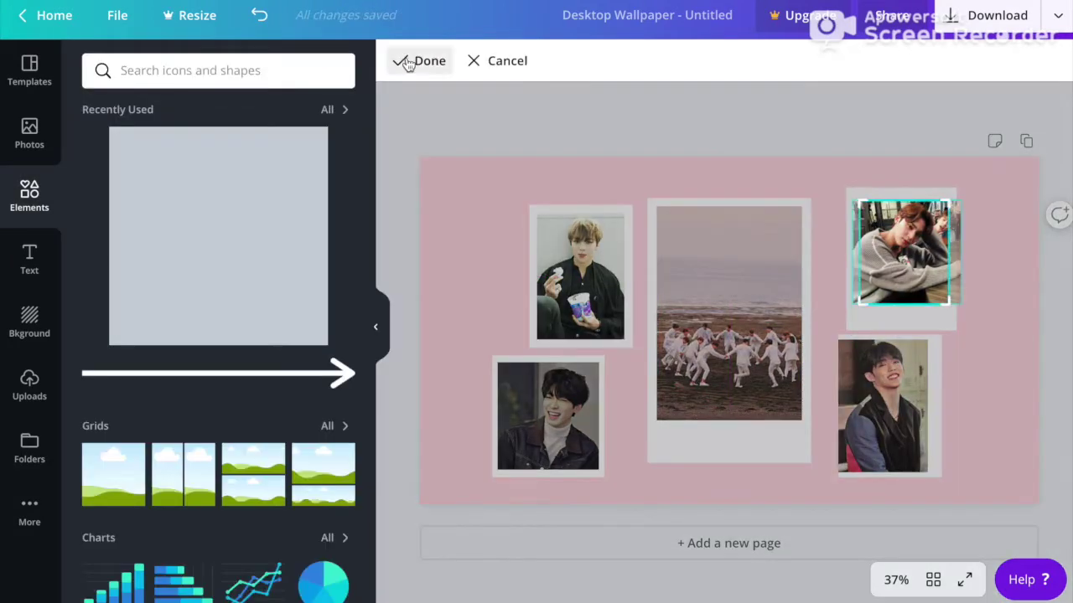
Finish cropping the grey-sweater photo and fine-tune the position of the framed photos on the wallpaper's right side.
left_click(403, 60)
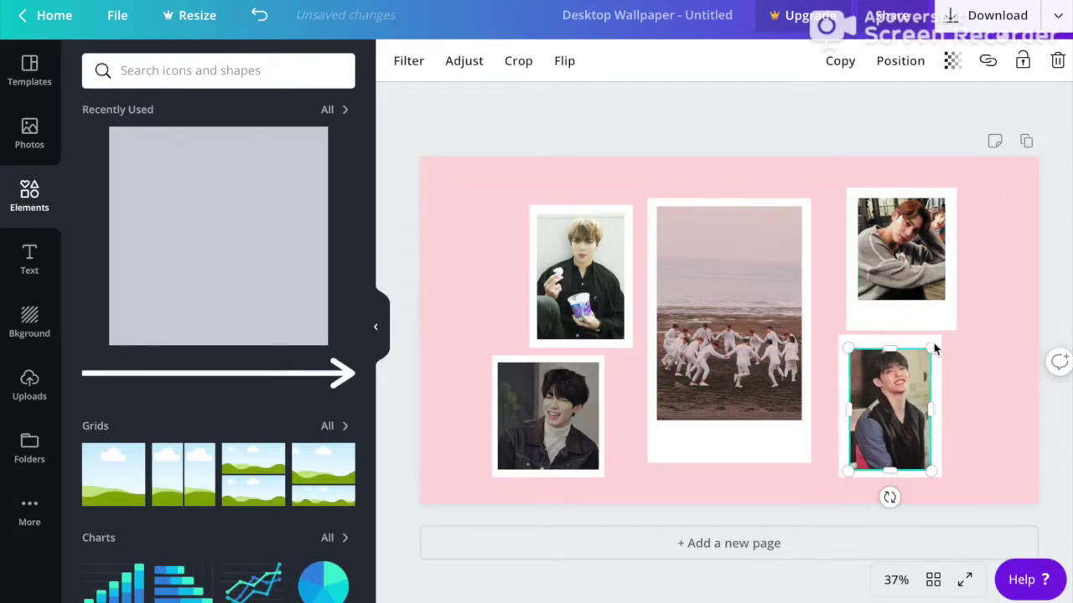
left_click(896, 580)
left_click(896, 356)
scroll(850, 455, "down", 1)
left_click(709, 517)
mouse_move(708, 360)
left_mouse_down()
mouse_move(708, 389)
mouse_move(708, 361)
left_mouse_up()
scroll(708, 360, "up", 4)
left_click(884, 336)
left_click_drag(900, 308, 885, 309)
Align the remaining framed photos around the beach group photo and brighten the lower-left portrait.
left_click_drag(603, 305, 618, 304)
left_click_drag(752, 276, 751, 259)
left_click(891, 580)
left_click(895, 513)
left_click_drag(874, 450, 859, 450)
left_click(561, 323)
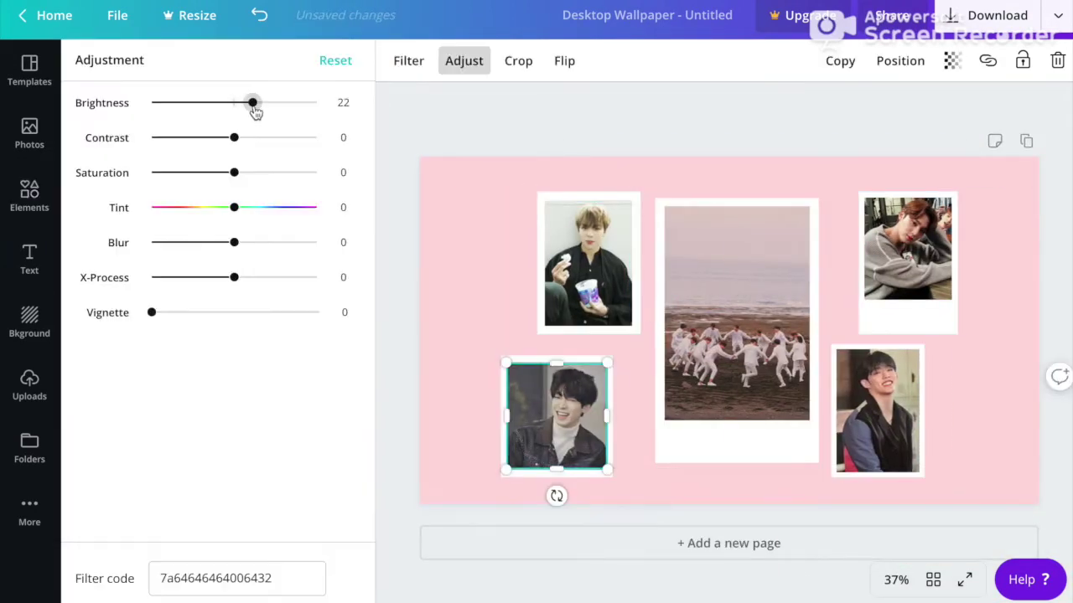
Try out several background images behind the framed photos, including the dark one with pink light streaks.
left_click(29, 323)
left_click(125, 224)
scroll(242, 452, "down", 2)
left_click(311, 227)
scroll(303, 228, "down", 10)
left_click(218, 369)
scroll(223, 515, "down", 10)
left_click(218, 361)
scroll(211, 328, "down", 5)
left_click(212, 457)
scroll(211, 456, "down", 10)
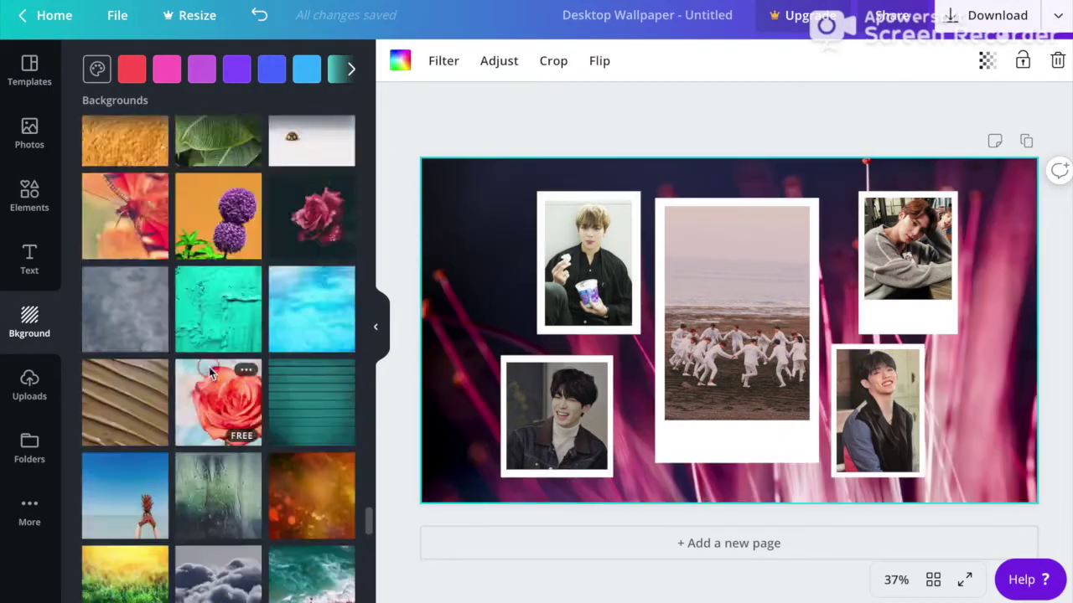
Try out further background images behind the framed photos, starting with the coral rose.
left_click(210, 398)
scroll(209, 367, "down", 15)
scroll(189, 396, "down", 10)
left_click(202, 411)
scroll(213, 435, "down", 10)
left_click(213, 434)
scroll(218, 288, "down", 4)
left_click(216, 419)
Apply the dark foliage photo with red flowers as the background and download the wallpaper.
left_click(218, 221)
scroll(230, 333, "down", 15)
scroll(218, 252, "down", 20)
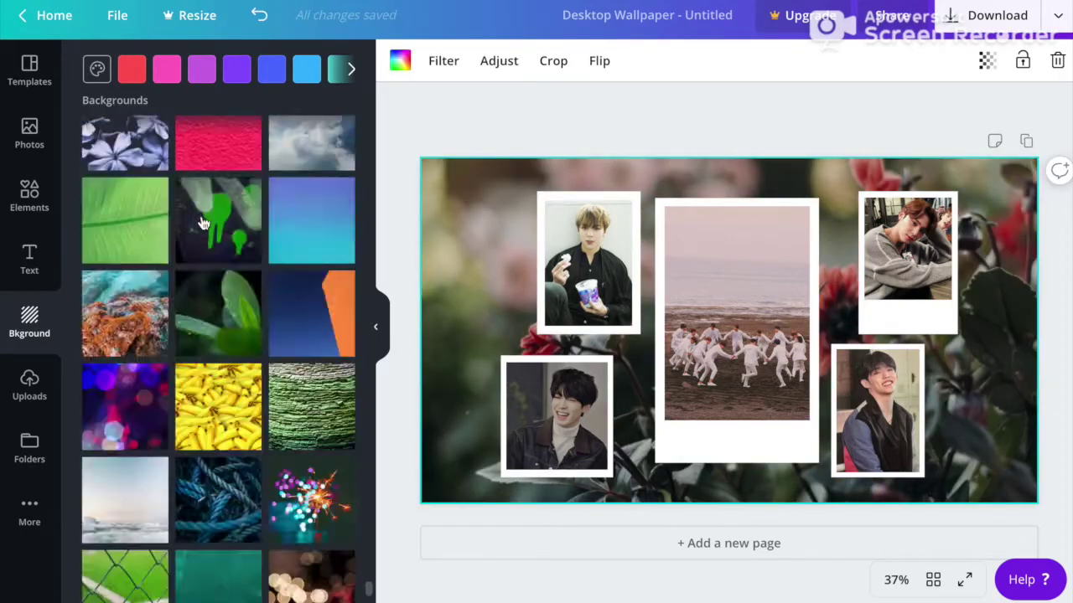
left_click(240, 431)
left_click(260, 15)
left_click(987, 15)
left_click(903, 220)
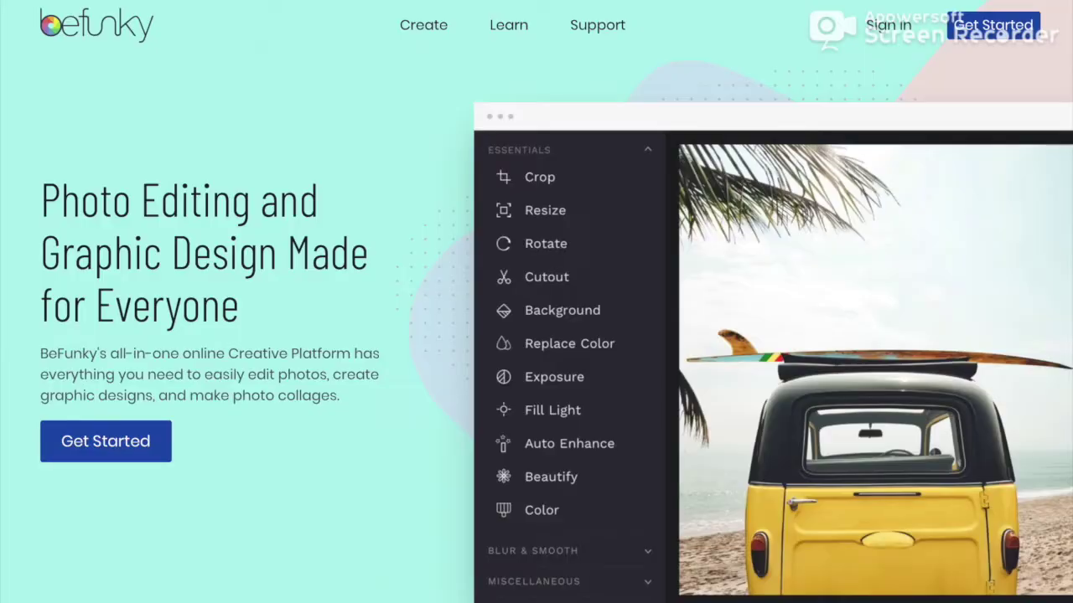
Switch to BeFunky's photo editor and open Untitled design-2.png from the Downloads folder.
mouse_move(424, 24)
left_click(400, 70)
left_click(495, 37)
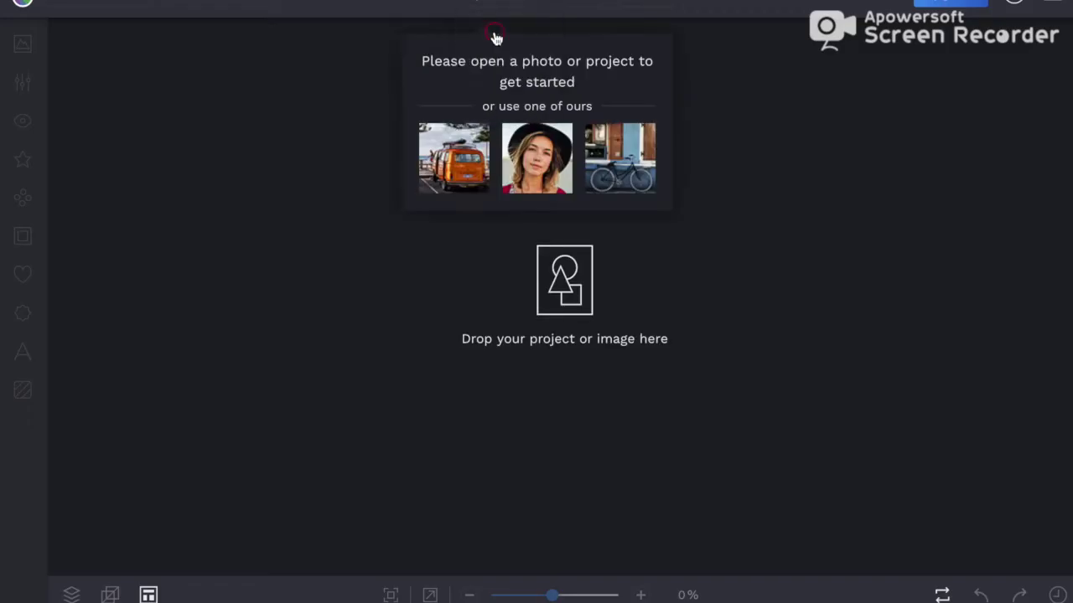
scroll(405, 179, "down", 10)
scroll(403, 184, "down", 10)
left_click(401, 184)
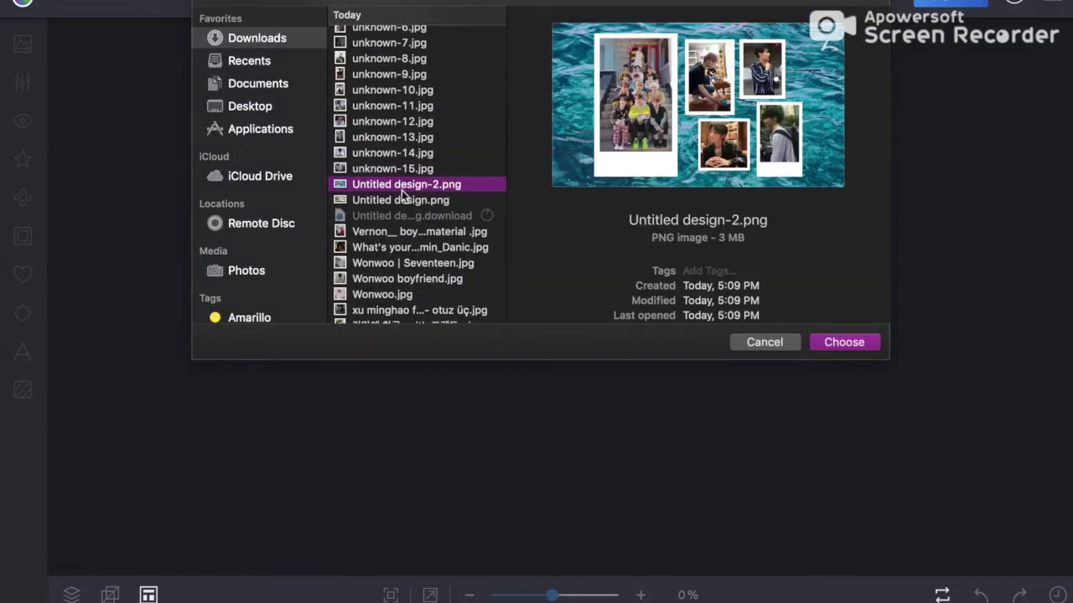
left_click(402, 201)
left_click(418, 185)
double_click(417, 186)
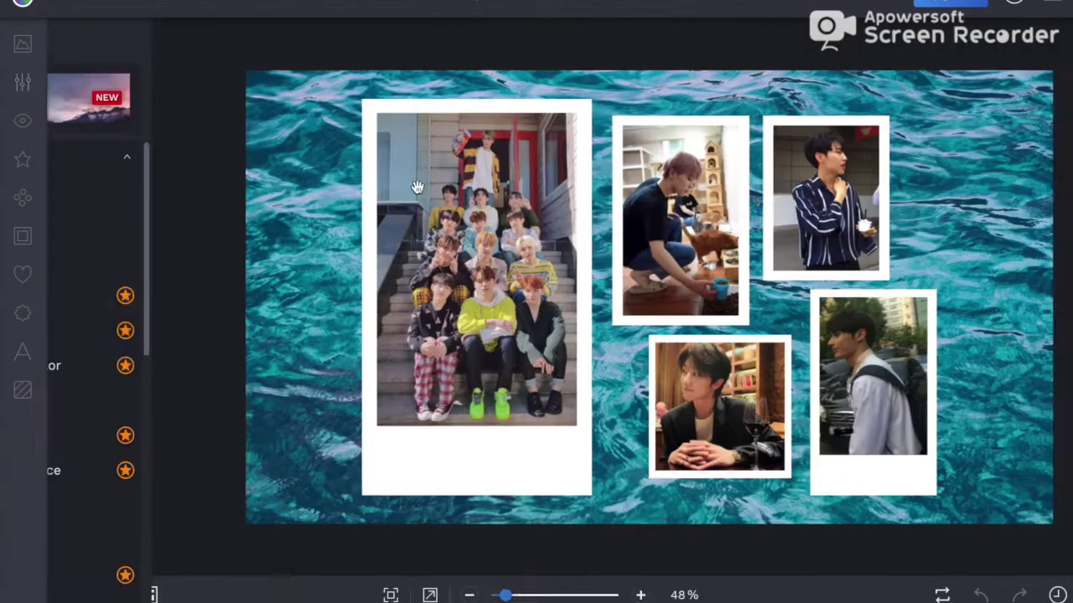
Add a text reading "Performance Unit" to the teal water wallpaper.
left_click(23, 352)
left_click(229, 96)
left_click(763, 295)
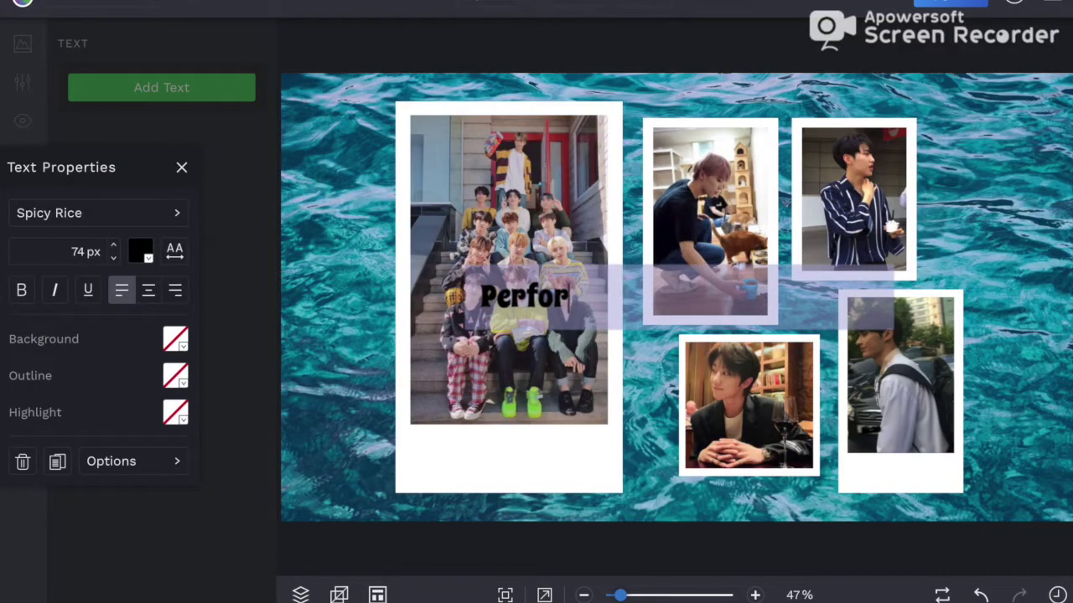
type("Performance Unit")
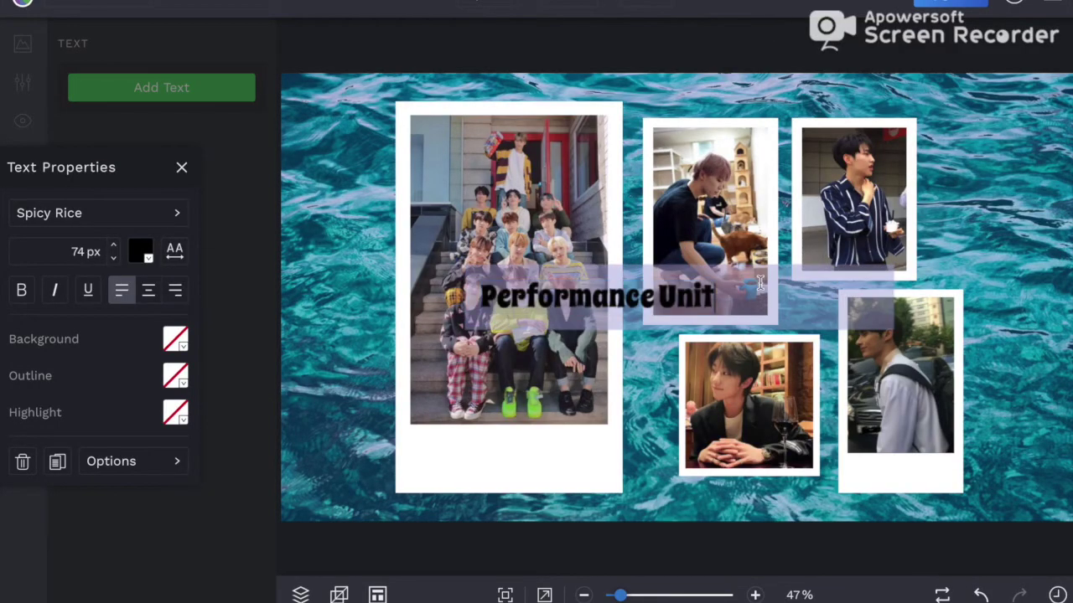
Change the text to "Performance Team" in the Cookie font and place it in the white space below the group photo.
left_click(97, 213)
scroll(309, 459, "down", 5)
scroll(307, 452, "down", 5)
left_click(304, 311)
scroll(308, 316, "down", 5)
left_click_drag(880, 294, 666, 294)
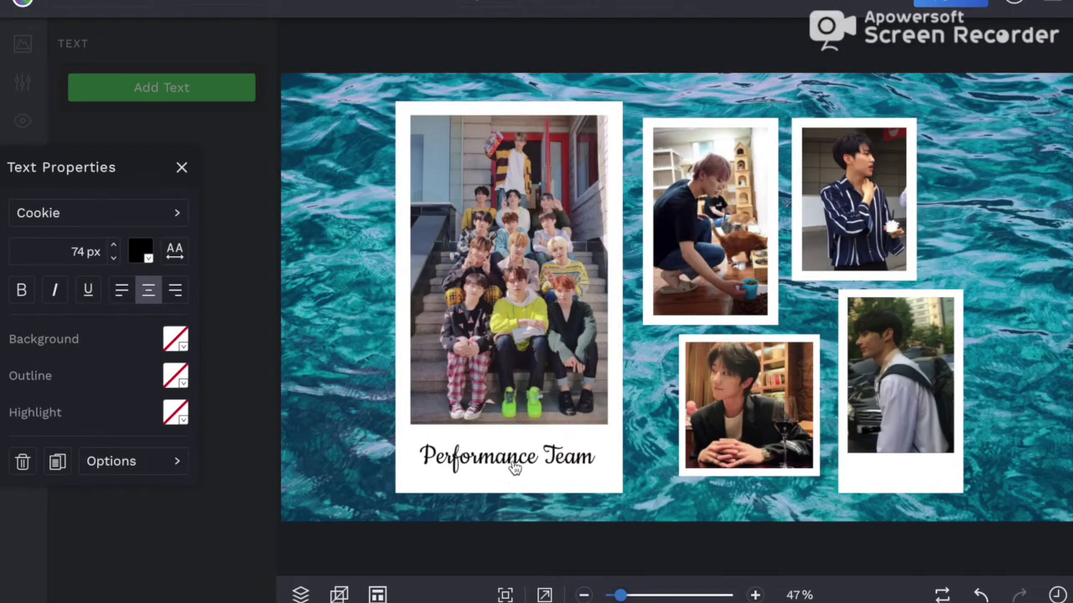
Outline the Performance Team caption in #1BC3E1 and overlay a white duplicate without an outline.
left_click(173, 377)
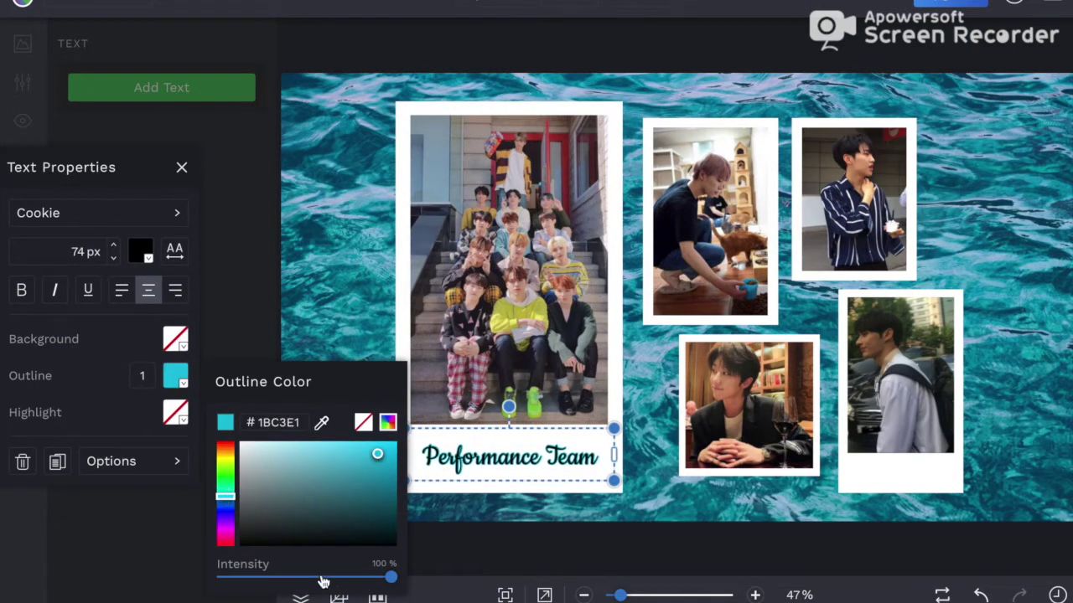
left_click(57, 461)
left_click(175, 376)
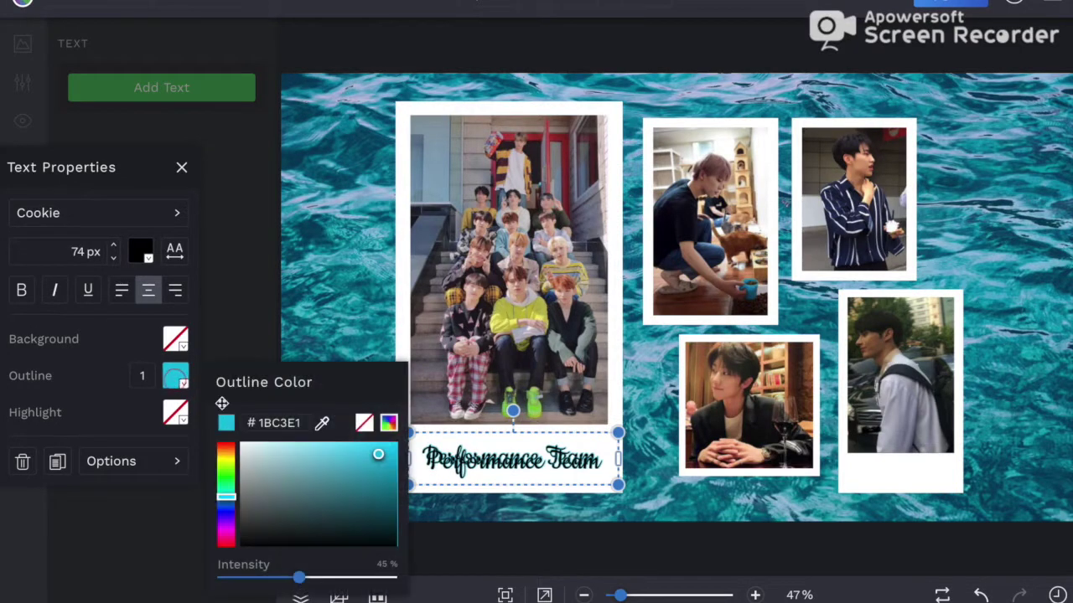
left_click(365, 429)
left_click(140, 251)
left_click(527, 468)
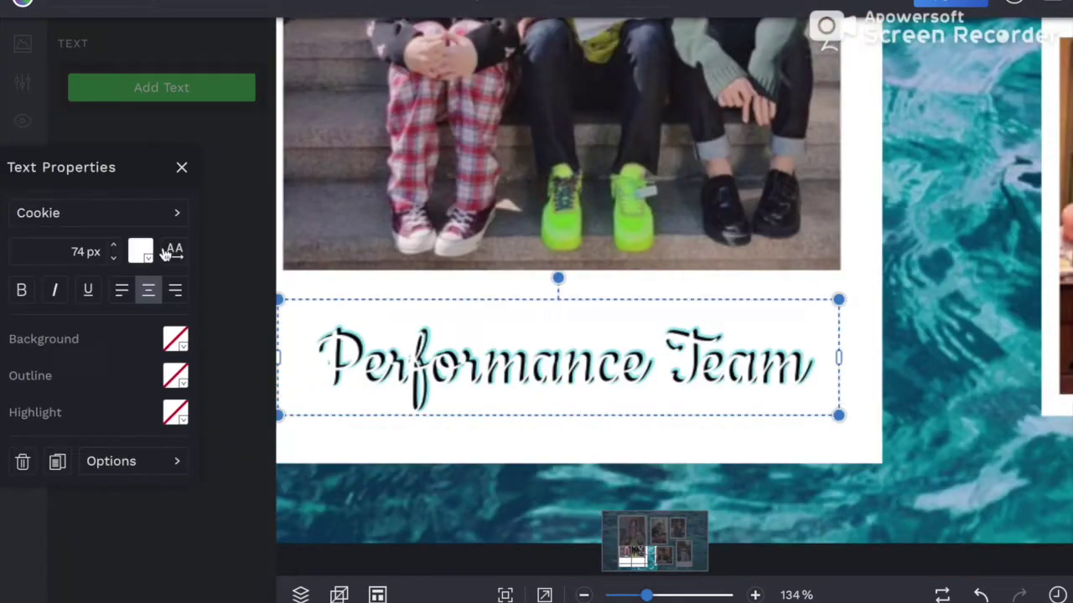
Try other script fonts, including Petit Formal Script, on the outlined Performance Team caption.
left_click(97, 213)
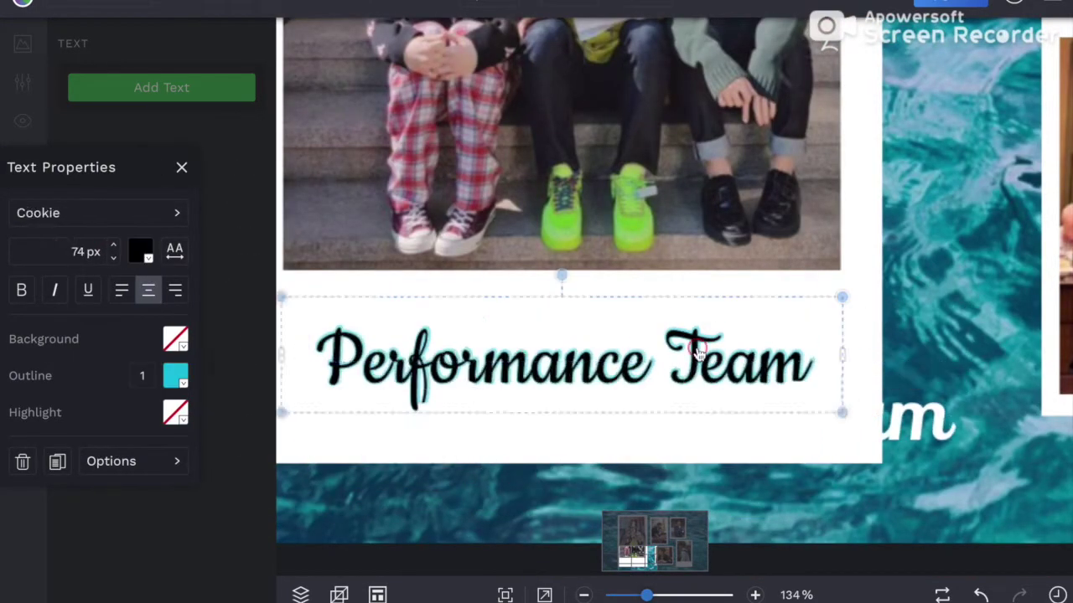
left_click(96, 213)
left_click(311, 302)
scroll(311, 352, "down", 10)
scroll(300, 352, "up", 20)
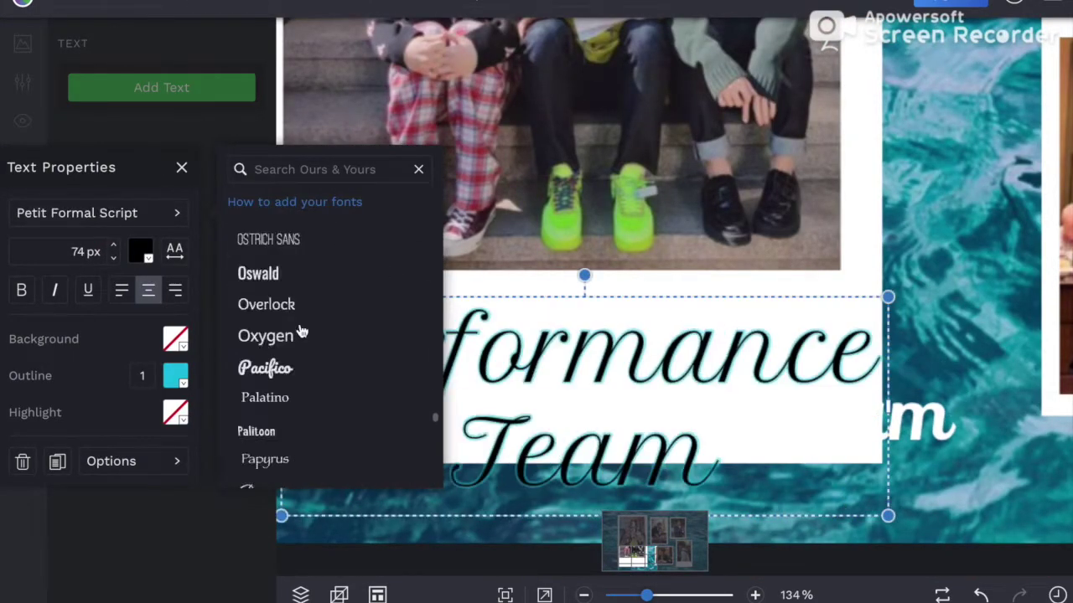
left_click(419, 566)
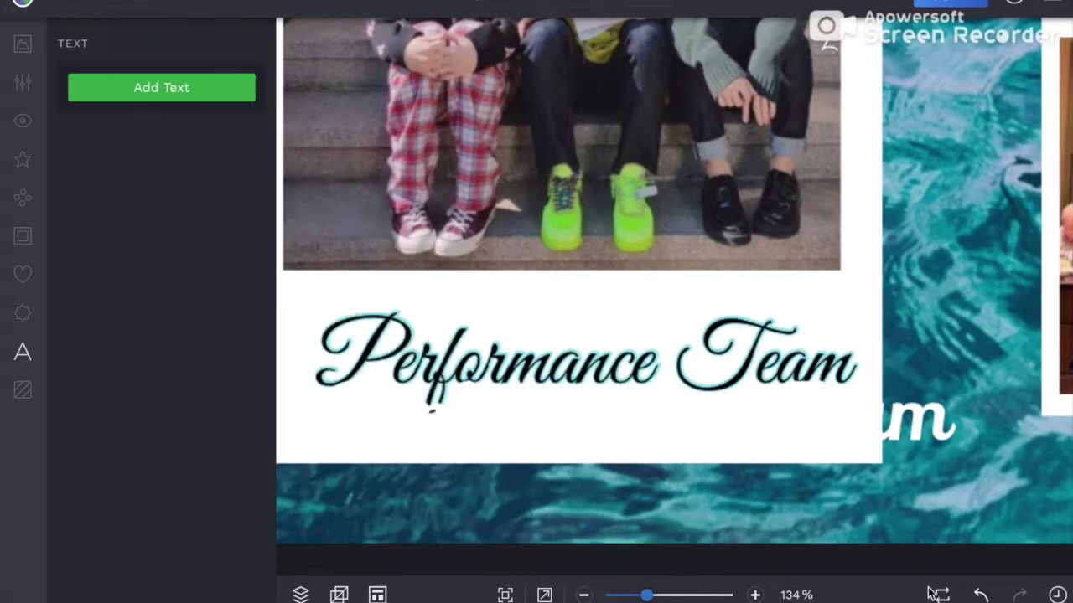
left_click(981, 595)
Enlarge both Performance Team layers together and position them within the white space below the group photo.
left_click(570, 360)
left_click(301, 595)
left_click(371, 385, "shift")
left_click_drag(821, 417, 880, 432)
left_click(504, 595)
left_click(578, 453)
left_click(288, 263, "shift")
left_click_drag(578, 452, 566, 454)
left_click(506, 243)
left_click(476, 449)
left_click_drag(394, 368, 315, 370)
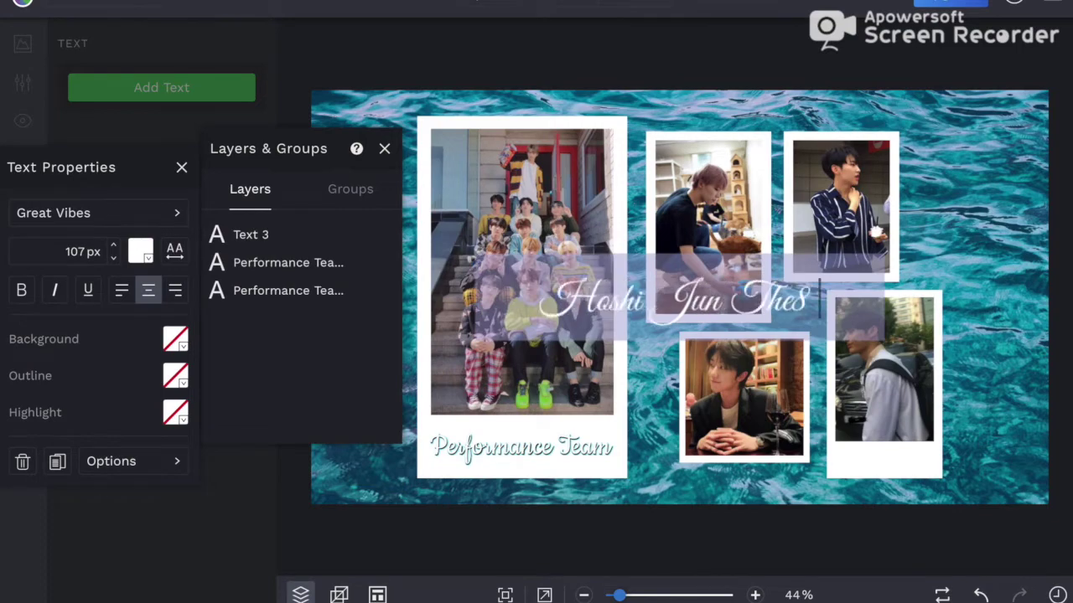
Add the text "Hoshi Jun The8 Dino", then shrink it and place it below the lower-right photo.
type("Dino")
left_click(680, 297)
left_click_drag(872, 296, 750, 296)
left_click_drag(928, 463, 863, 463)
left_click_drag(919, 492, 881, 472)
left_click(755, 595)
left_click(584, 595)
Recolour the white Performance Team copy with teal sampled from the water and check the stacked caption layers.
left_click(559, 446)
left_click(288, 291)
left_click(475, 448)
left_click(141, 252)
left_click(287, 299)
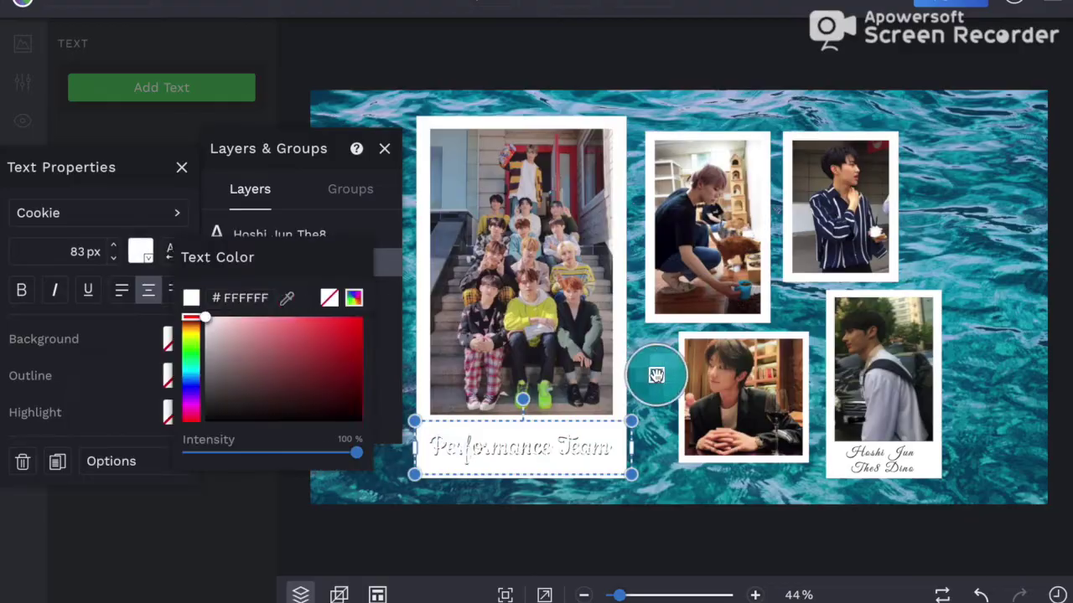
left_click(656, 375)
left_click(755, 595)
left_click(716, 412)
left_click(289, 318)
left_click(288, 291)
left_click(584, 595)
left_click_drag(653, 545, 735, 551)
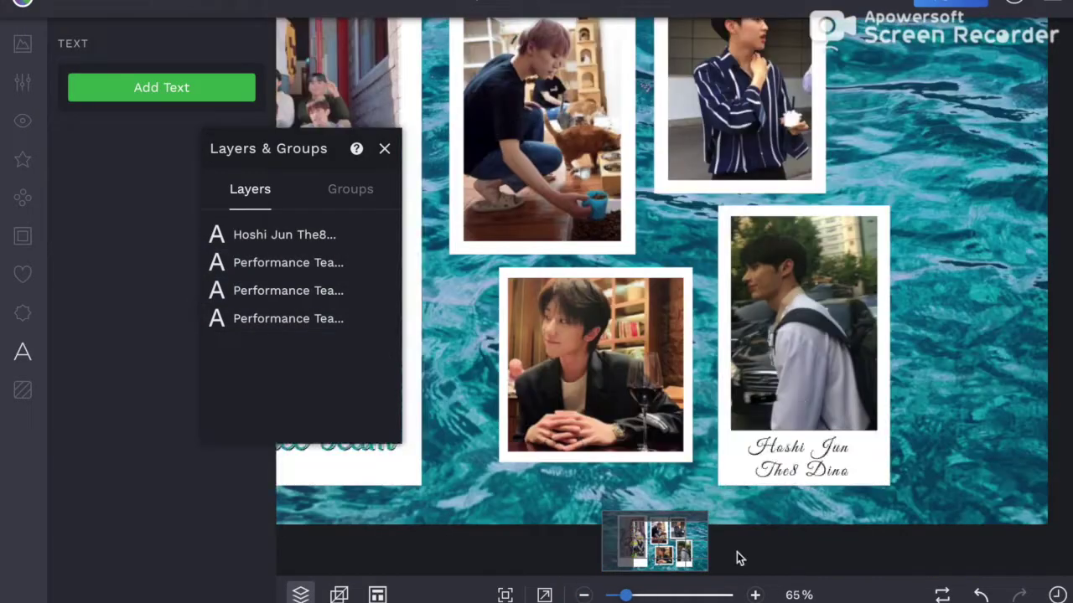
Change the member names text to a thin sans-serif font and undo the removal of the Performance Team layers.
left_click(801, 458)
left_click(99, 212)
left_click(282, 332)
scroll(283, 336, "down", 8)
left_click(282, 345)
scroll(282, 355, "down", 5)
left_click(283, 386)
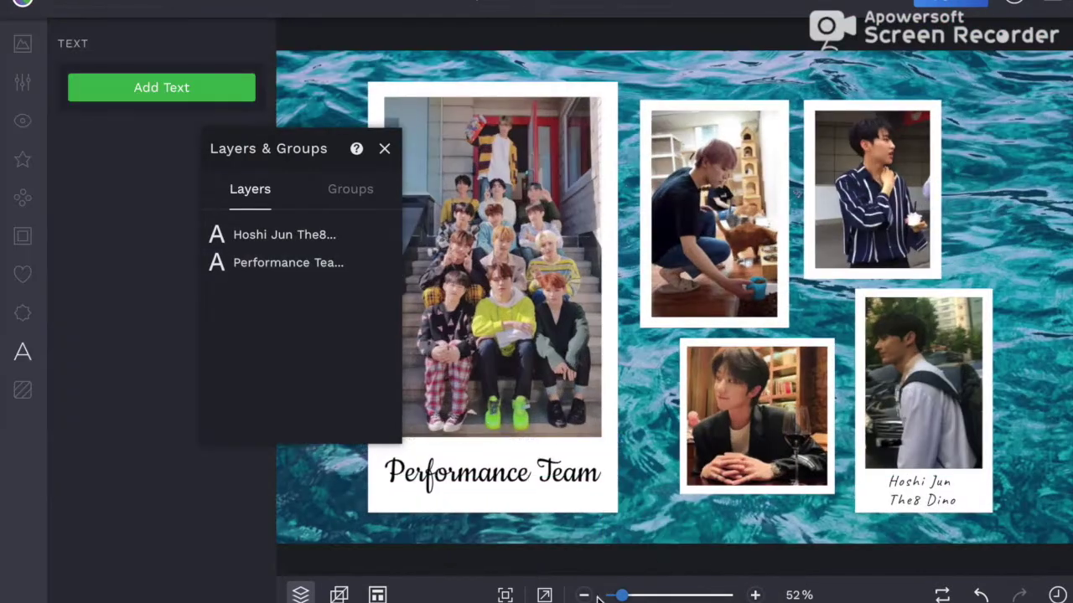
left_click(982, 595)
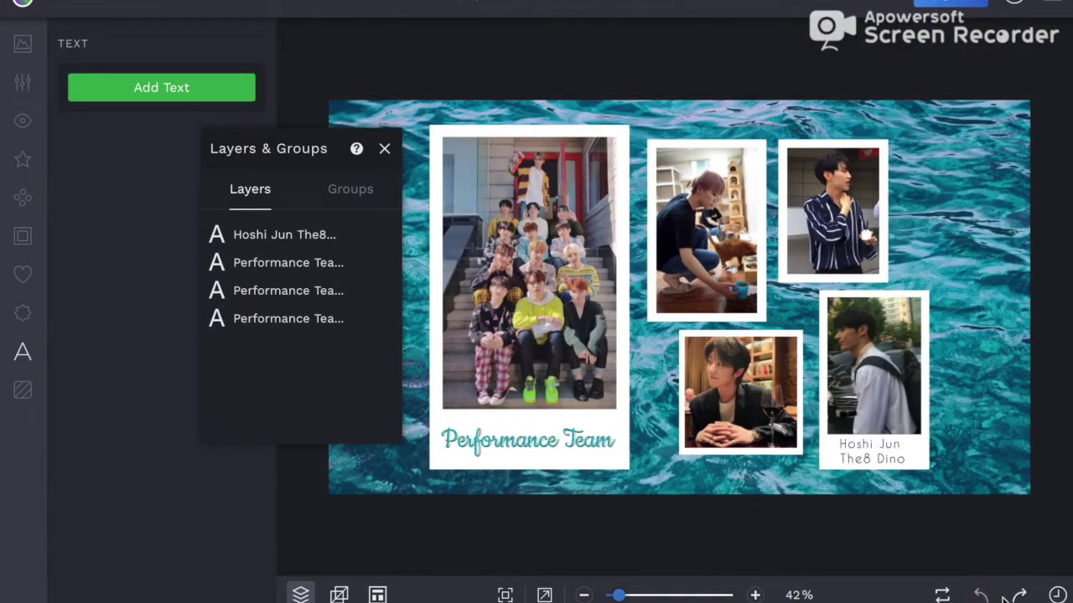
Examine the stacked Performance Team caption layers up close.
left_click(288, 291)
left_click_drag(618, 595, 640, 595)
left_click_drag(655, 542, 625, 555)
left_click(289, 318)
left_click(288, 291)
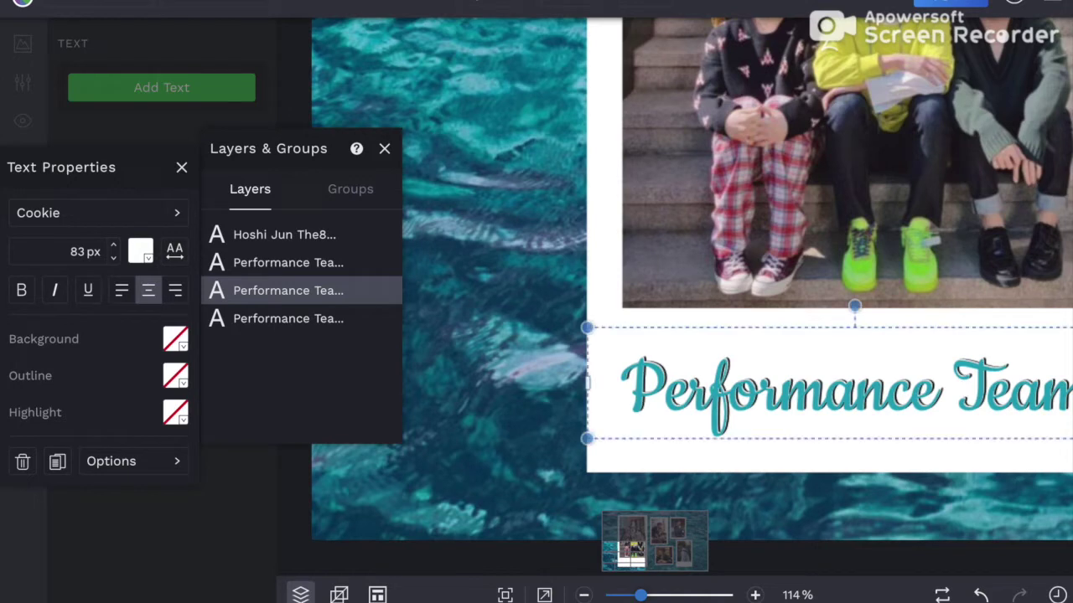
left_click(421, 432)
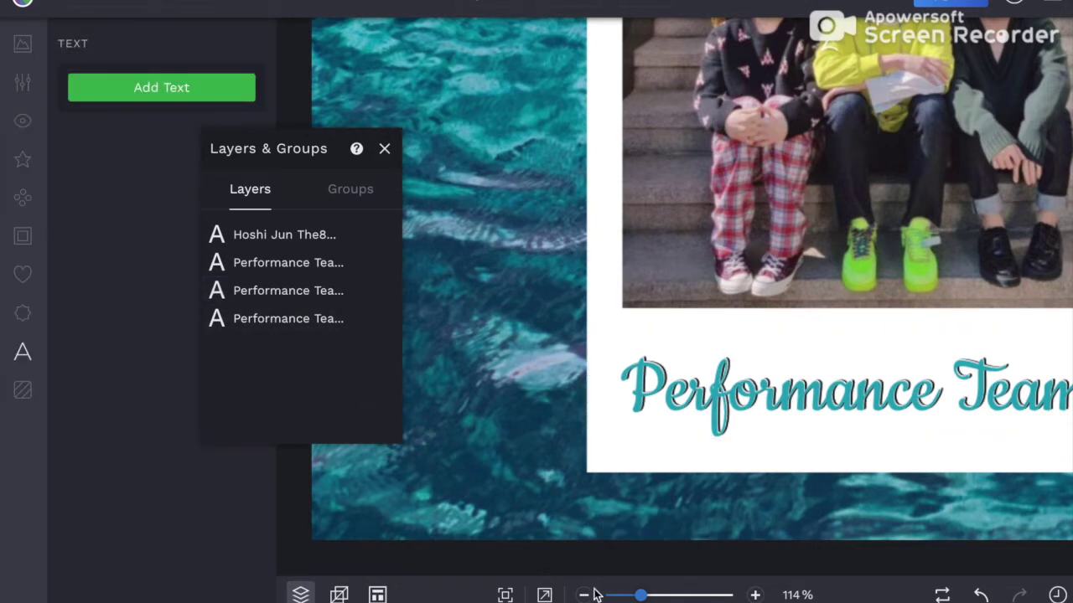
Close the layers list and flatten the Performance Team and member name captions into the image.
left_click(586, 596)
left_click(586, 595)
left_click(587, 595)
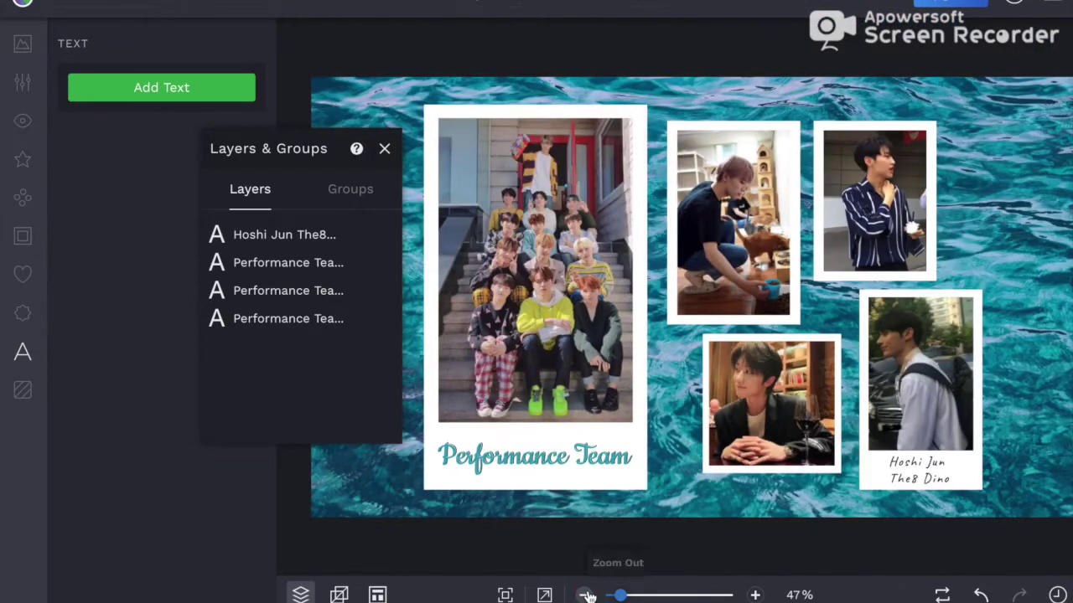
left_click(587, 595)
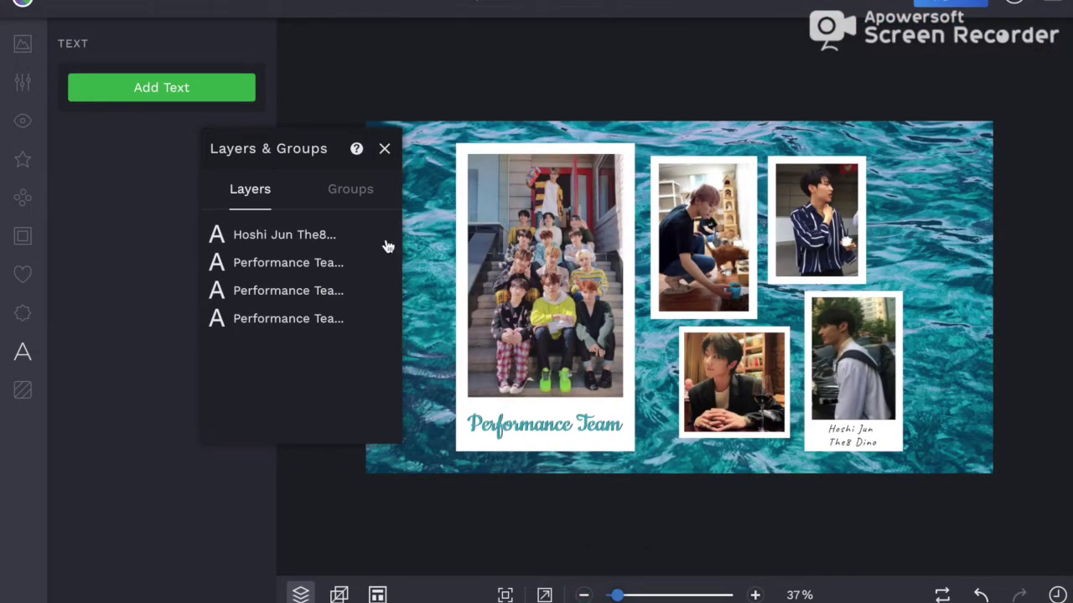
left_click(384, 151)
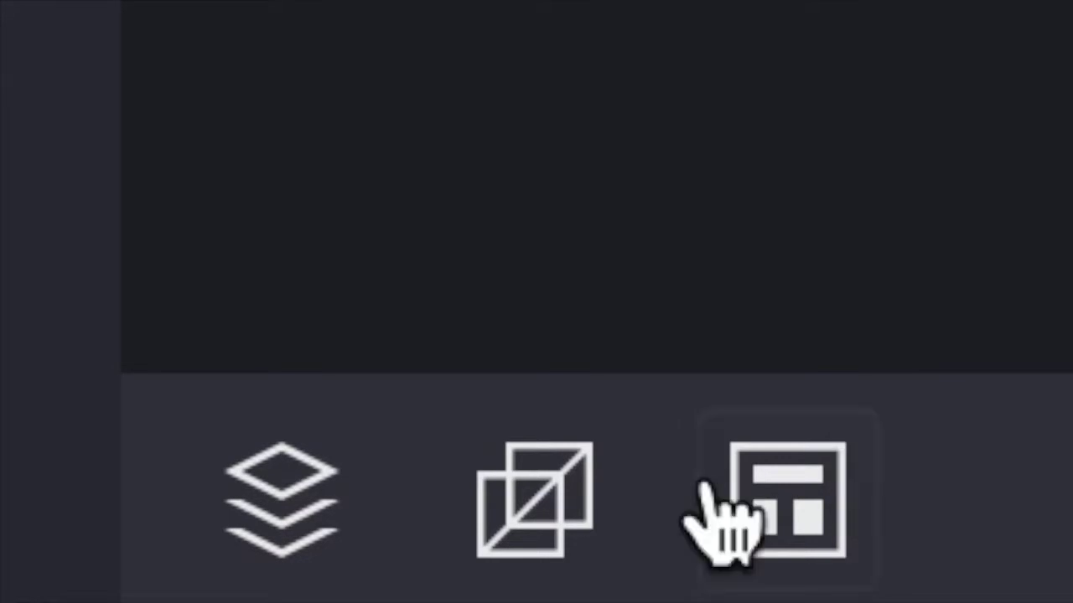
left_click(574, 495)
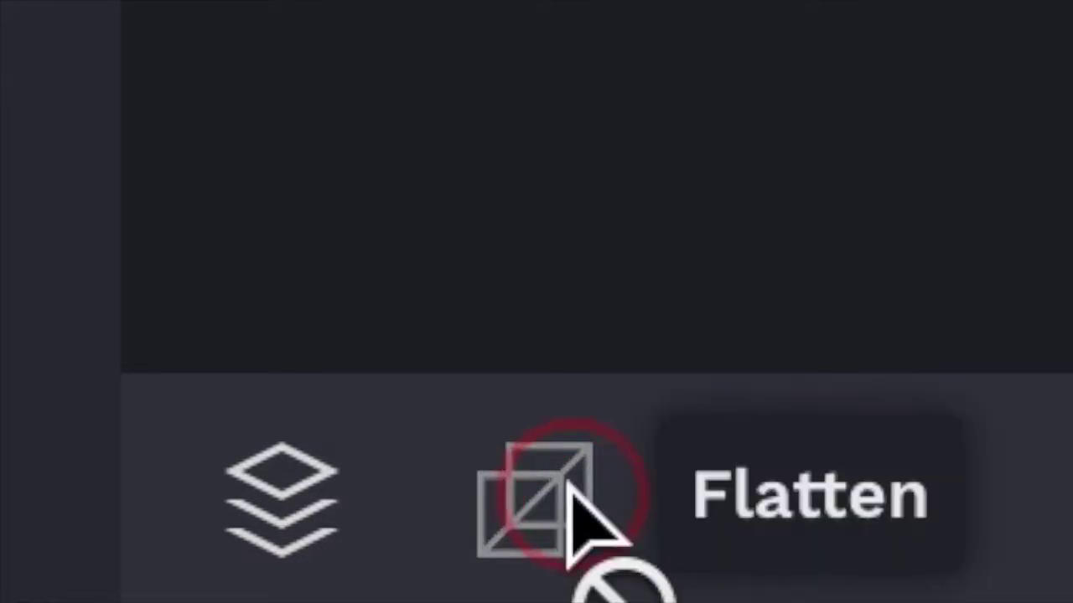
Adjust the image's exposure to brightness 8, contrast about -5, highlights -21 and shadows 20.
left_click(22, 81)
left_click(134, 400)
left_click_drag(175, 141, 186, 141)
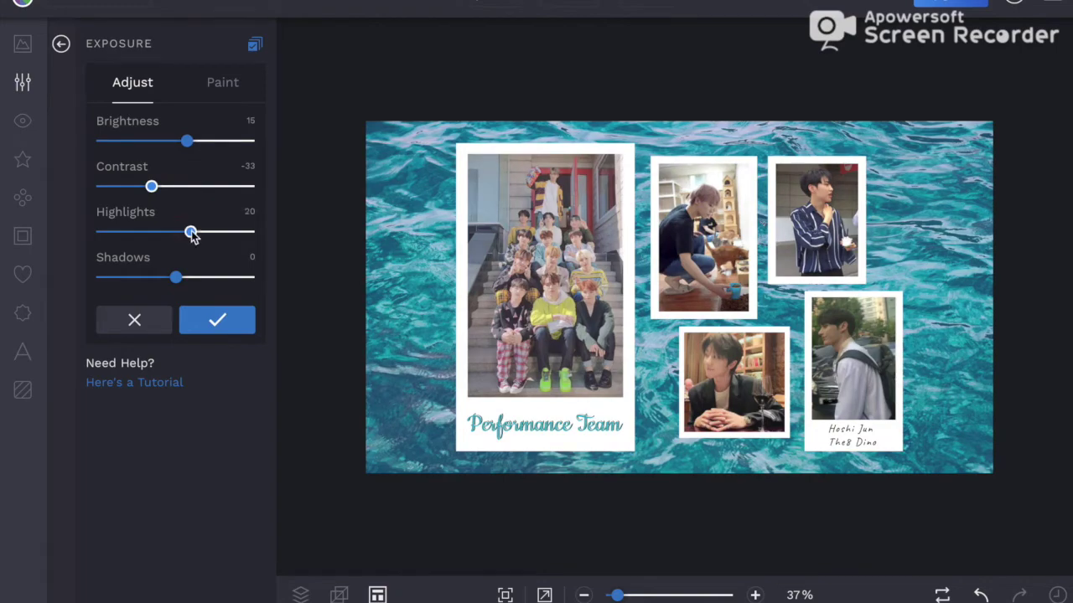
left_click_drag(192, 236, 162, 246)
left_click_drag(187, 141, 182, 142)
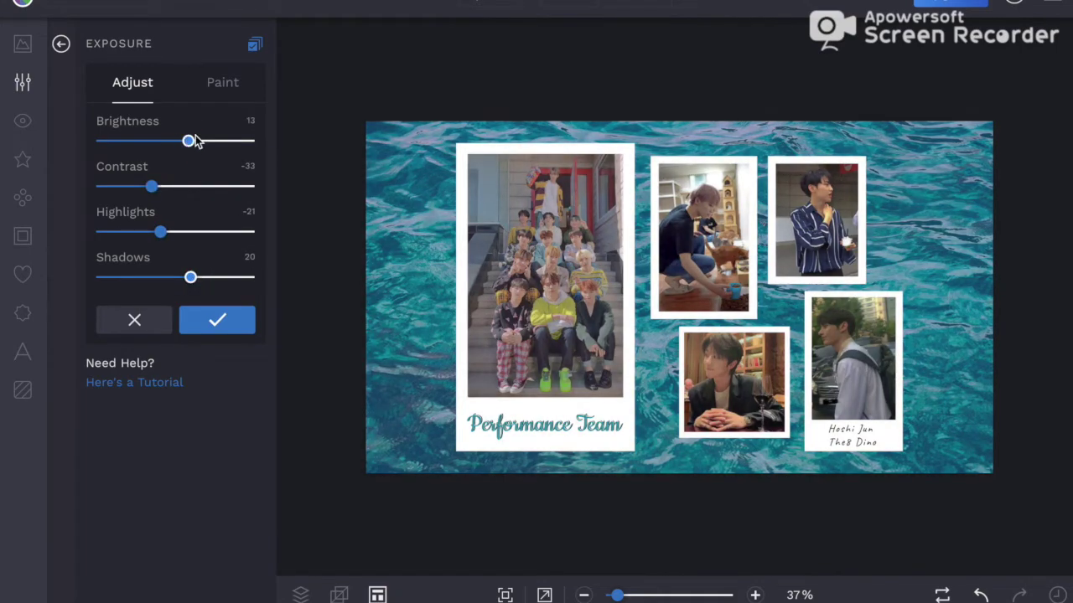
mouse_move(165, 185)
left_mouse_down()
mouse_move(209, 184)
mouse_move(174, 186)
left_mouse_up()
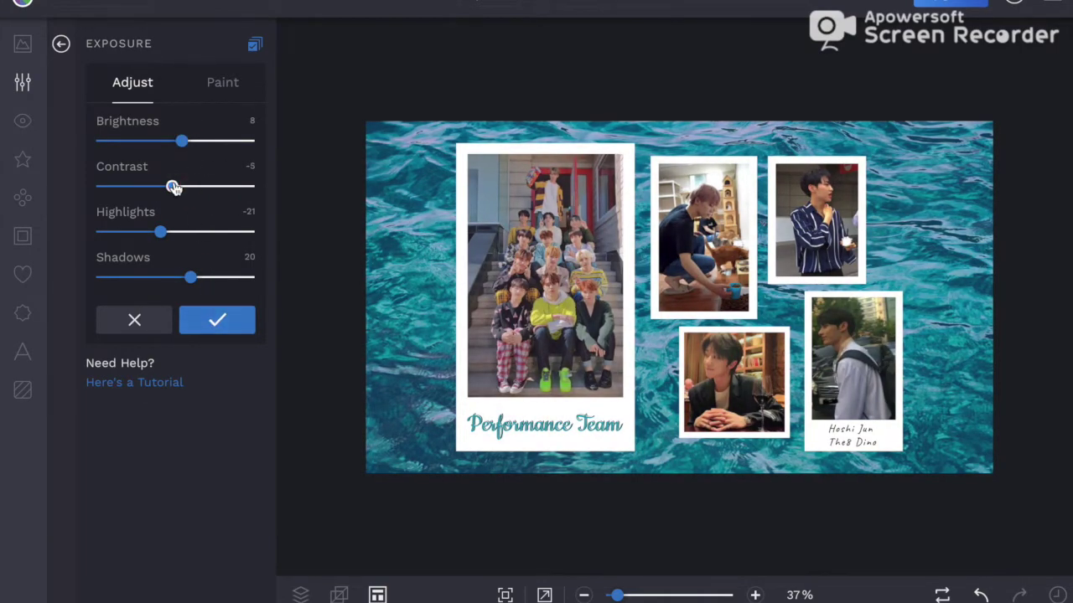
left_click(213, 319)
Lower the image's saturation slightly with its hue shifted toward blue, and sharpen it by about 17%.
scroll(201, 307, "down", 1)
left_click(172, 405)
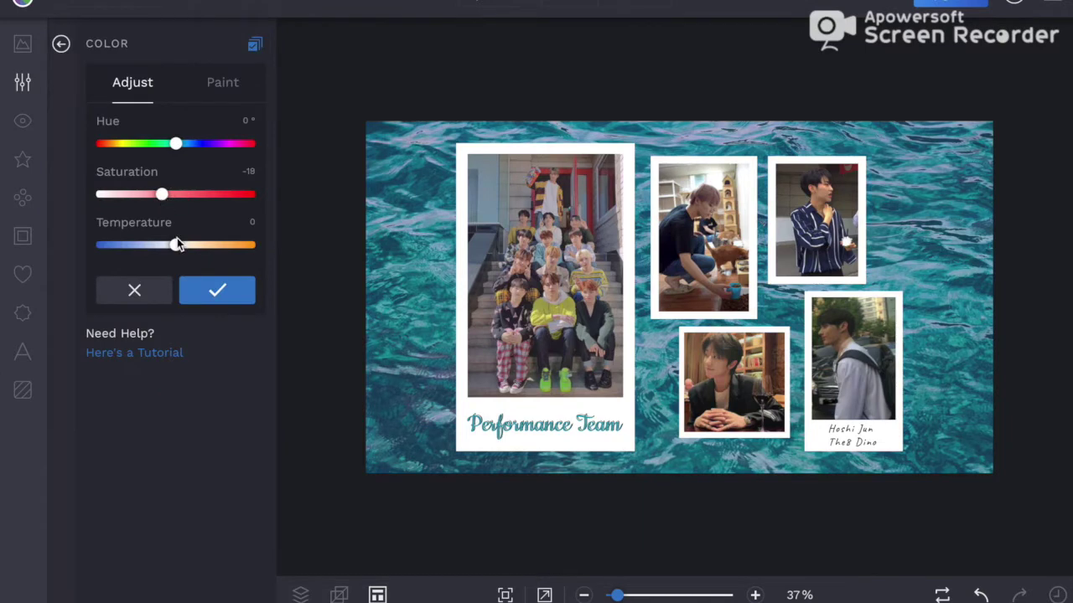
left_click_drag(176, 143, 182, 144)
left_click(217, 290)
left_click(223, 214)
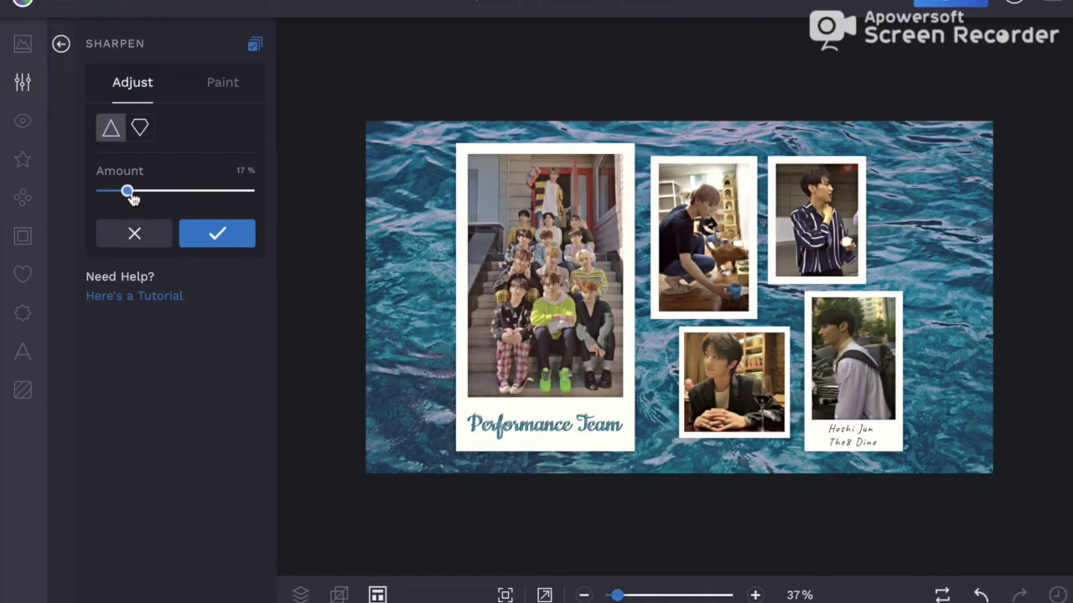
left_click(240, 238)
Use the Color Mixer to reduce red by about 24% and lower green slightly across the image.
scroll(237, 241, "down", 3)
left_click(156, 596)
left_click_drag(175, 192, 160, 192)
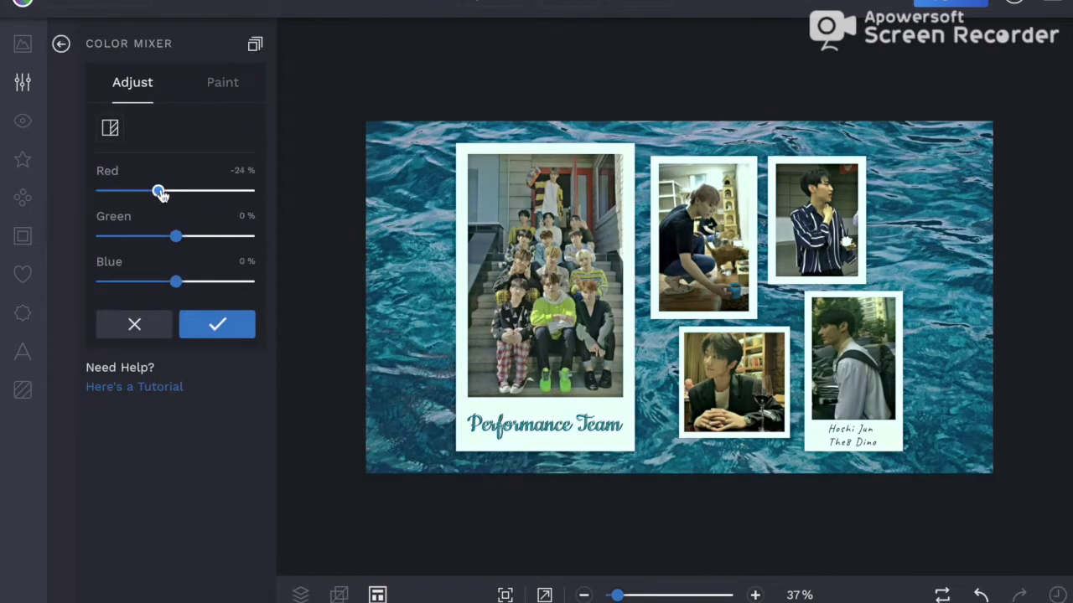
left_click_drag(177, 238, 167, 240)
left_click(217, 325)
scroll(218, 337, "up", 5)
scroll(206, 337, "up", 2)
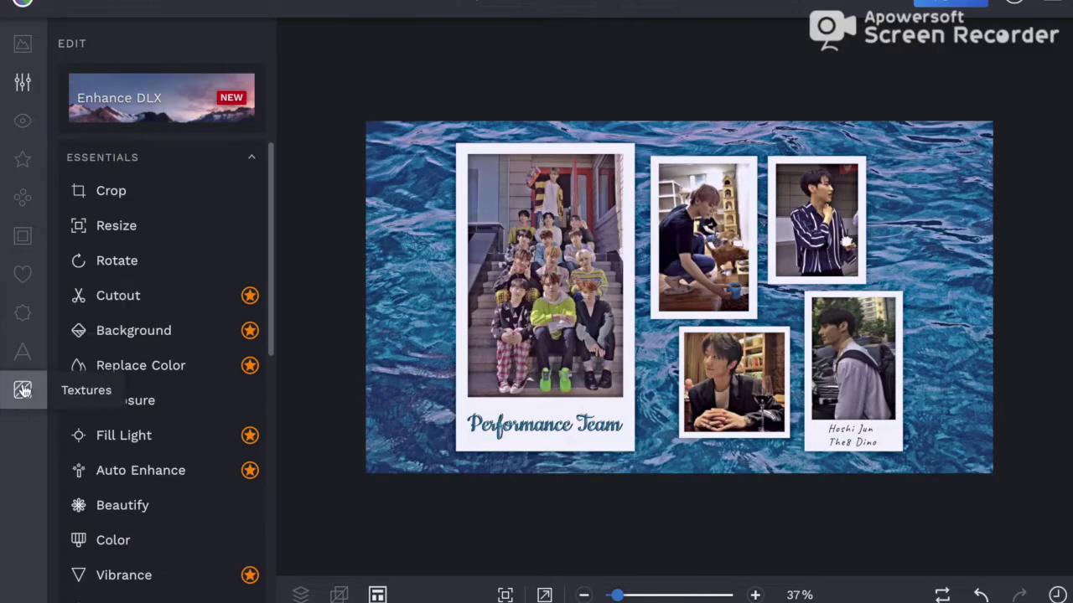
Apply the first Scratches texture to the wallpaper at reduced strength.
left_click(23, 390)
left_click(168, 197)
left_click(213, 94)
left_click_drag(230, 165, 191, 166)
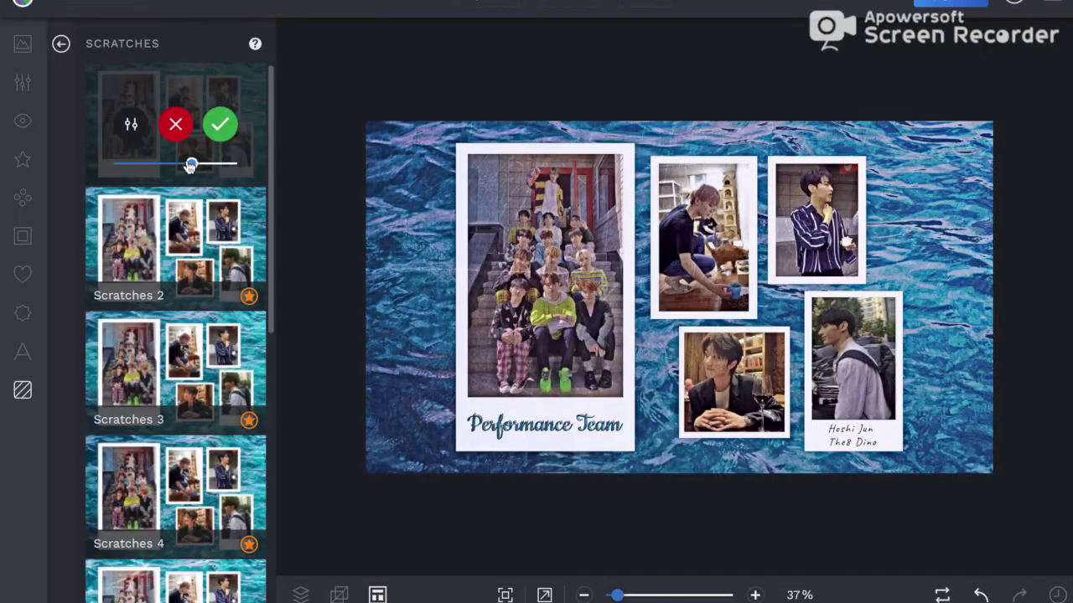
left_click(221, 125)
Apply the Grunge 1 texture to the wallpaper at low strength.
left_click(64, 43)
left_click(179, 376)
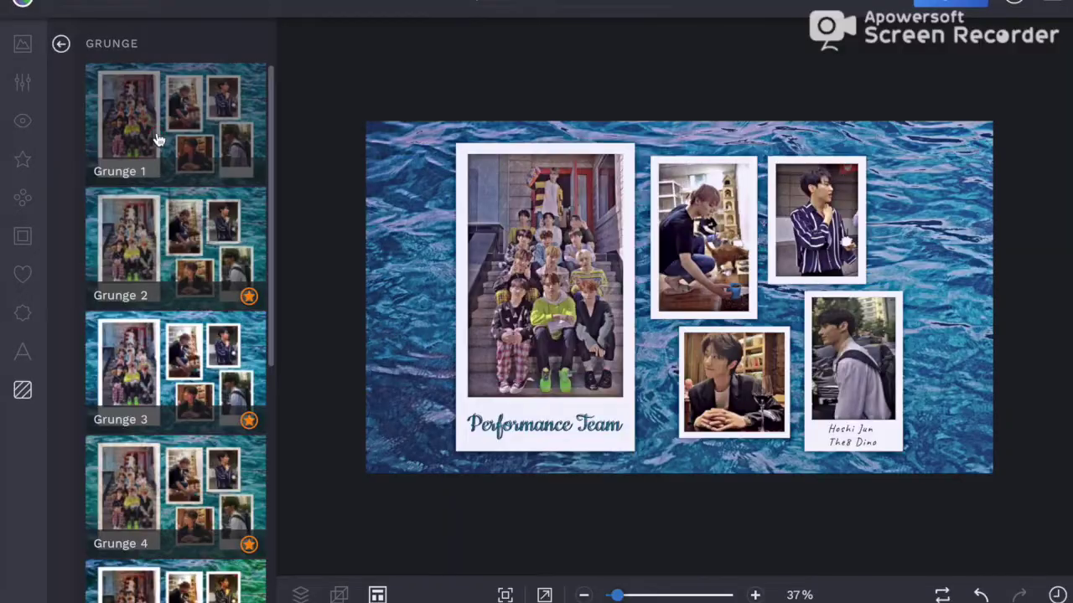
left_click(159, 139)
left_click_drag(187, 168, 132, 165)
left_click(221, 122)
Apply the Paper 1 texture to the wallpaper at about half strength.
left_click(60, 43)
left_click(168, 574)
left_click(179, 107)
left_click_drag(204, 163, 179, 165)
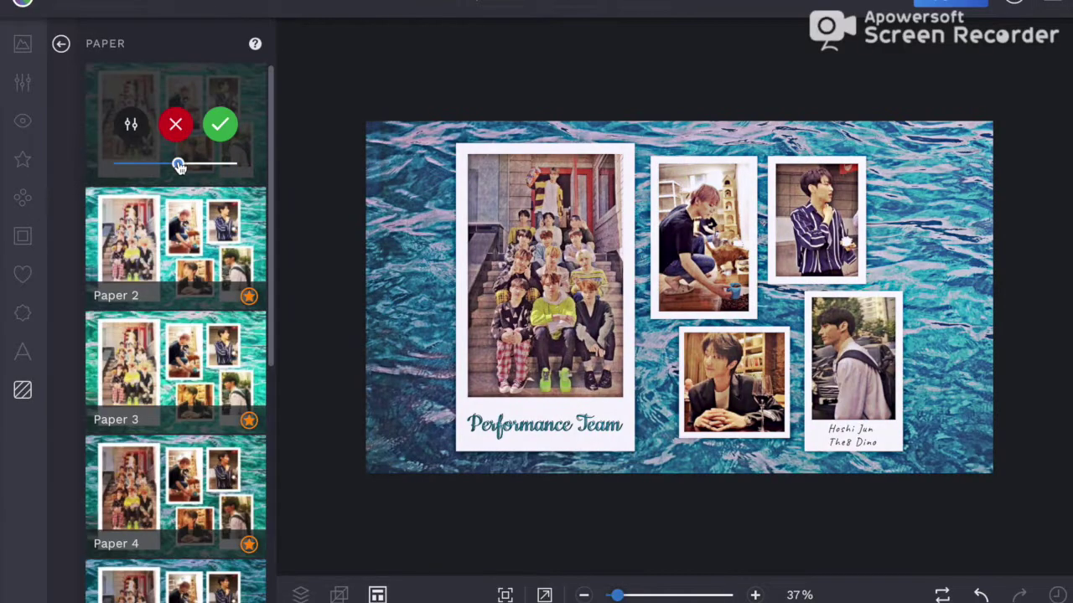
left_click(217, 127)
Save the wallpaper to the computer as a quality 100 JPG named "Perf Team SVT" and open Untitled design-3.png.
left_click(575, 40)
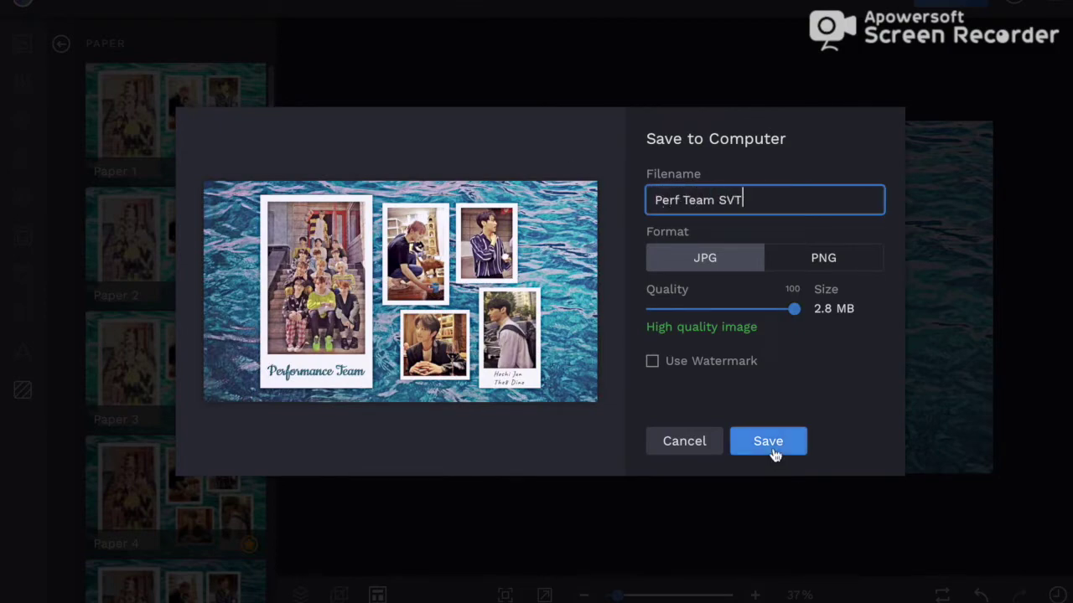
left_click(768, 441)
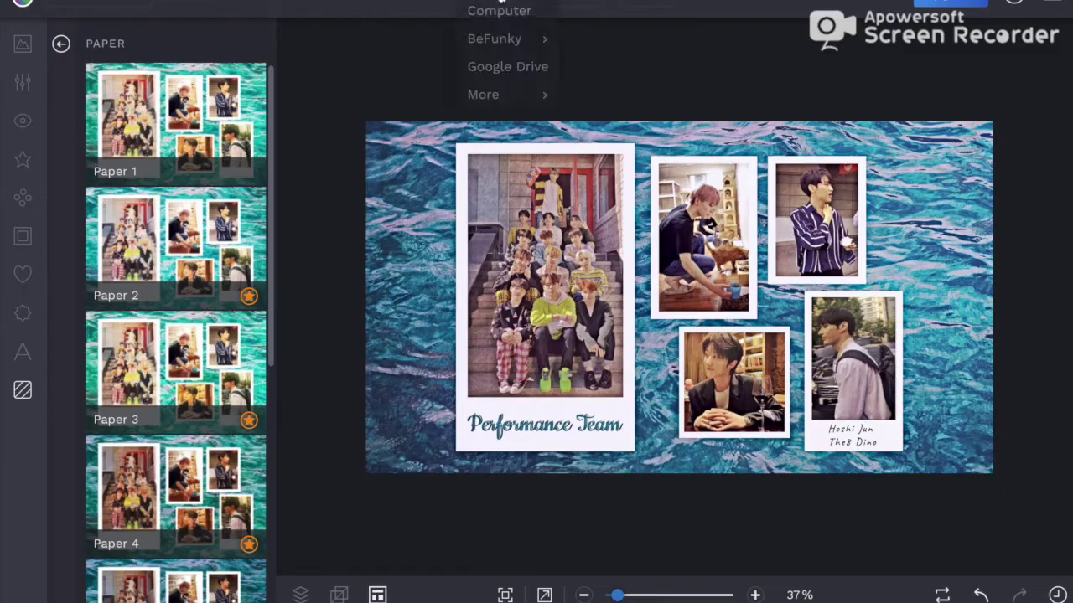
left_click(494, 12)
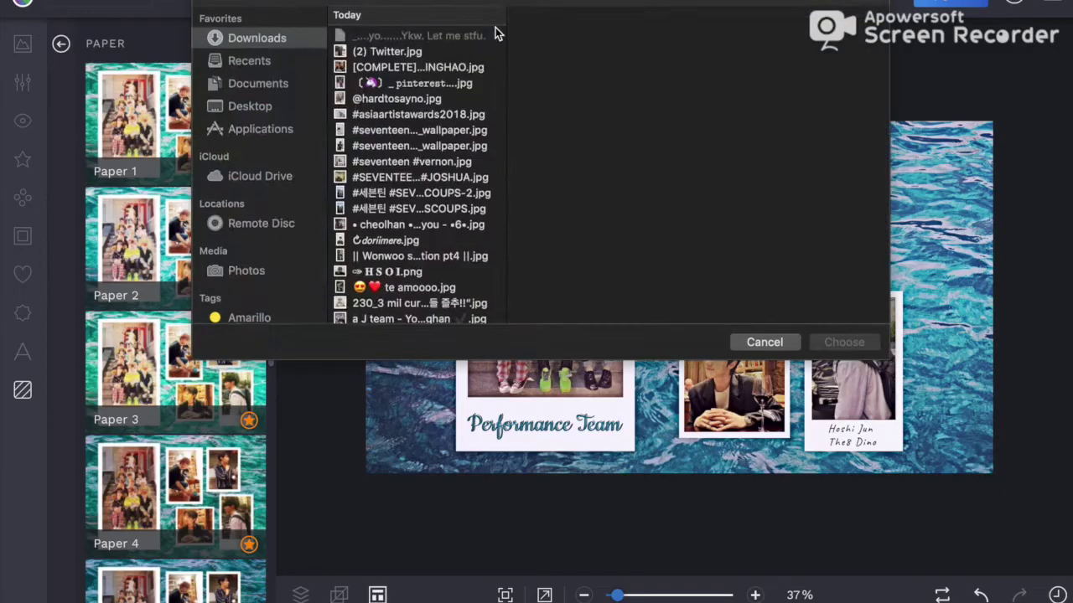
scroll(419, 168, "down", 15)
left_click(406, 130)
left_click(409, 146)
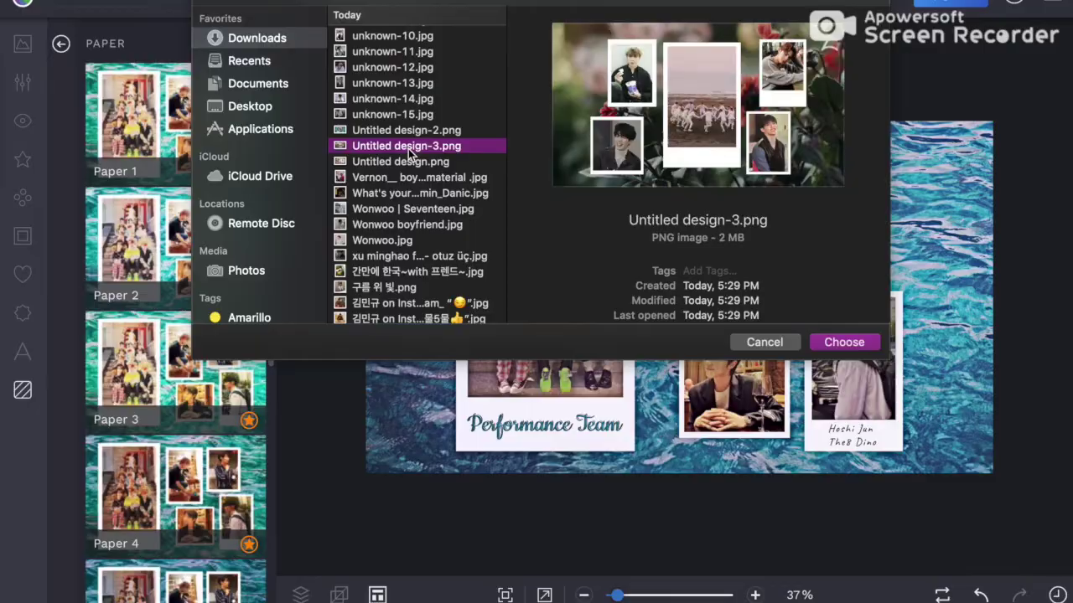
double_click(408, 147)
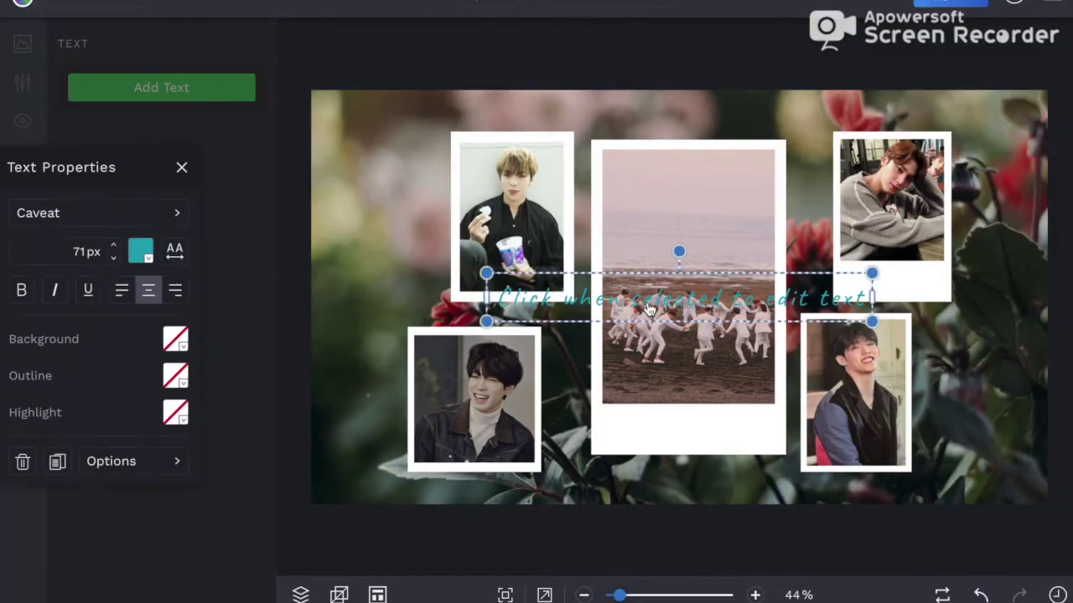
Add the text "Rap Team" to the flower wallpaper and narrow its text box.
left_click(678, 299)
type("A")
left_click(681, 367)
double_click(735, 302)
type("Rap Team")
left_click(686, 340)
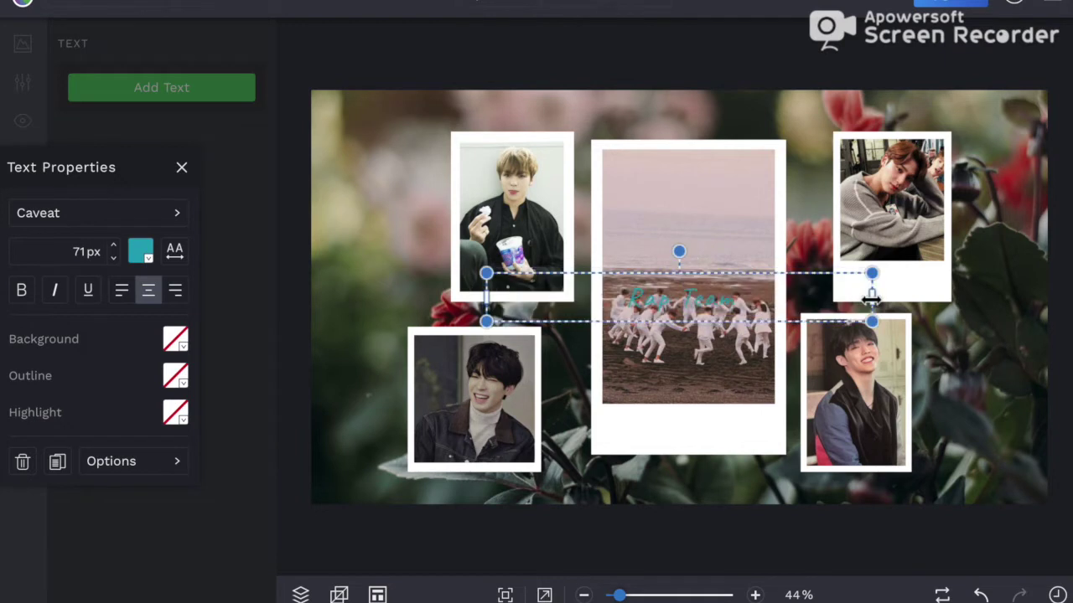
left_click_drag(630, 285, 626, 287)
Colour the "Rap Team" text black and place it in the white border below the central photo.
left_click(141, 252)
left_click_drag(237, 357, 207, 426)
left_click_drag(580, 298, 701, 425)
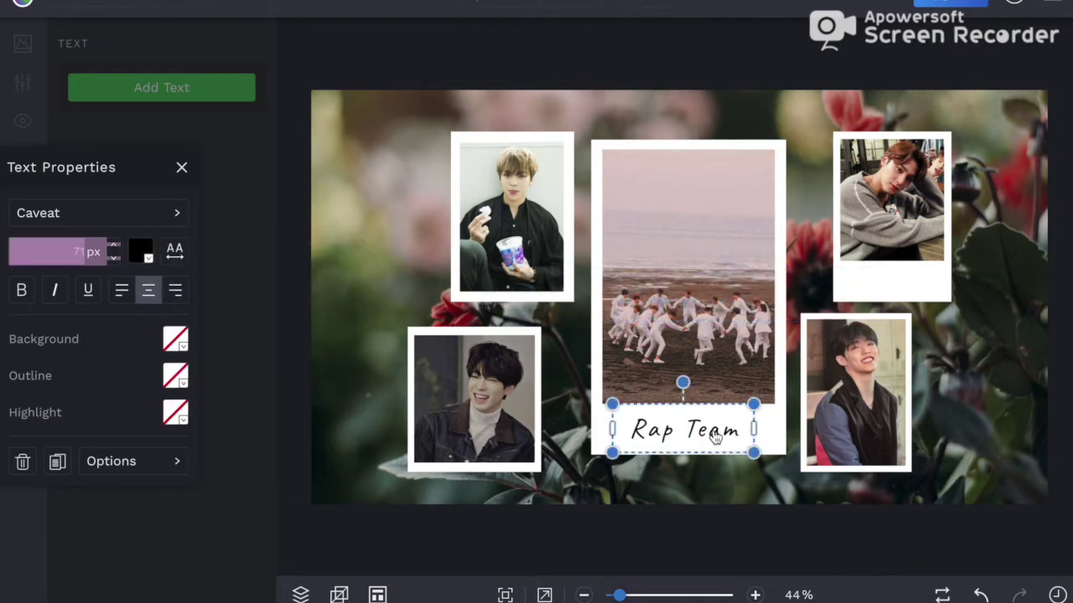
left_click(734, 133)
Add the text "S.Coups Wonwoo Mingyu Vernon" on two lines at 34 px and place it below the upper-right photo.
left_click(224, 102)
double_click(695, 299)
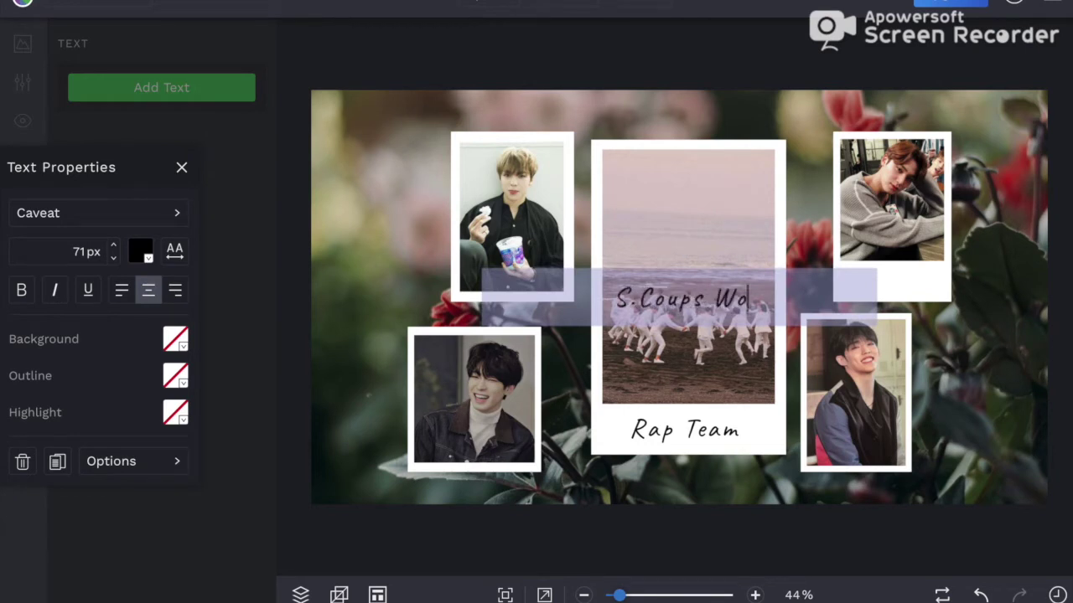
left_click(833, 434)
left_click_drag(872, 314, 742, 314)
left_click_drag(741, 356, 731, 354)
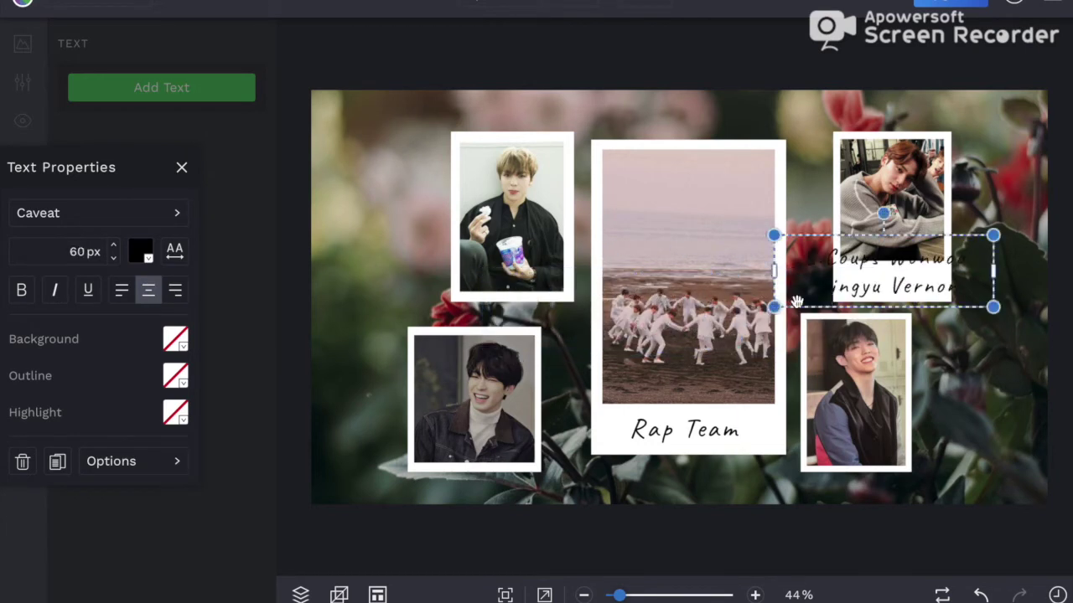
left_click(905, 287)
Change the member names caption to a thin all-caps handwritten font.
left_click(88, 214)
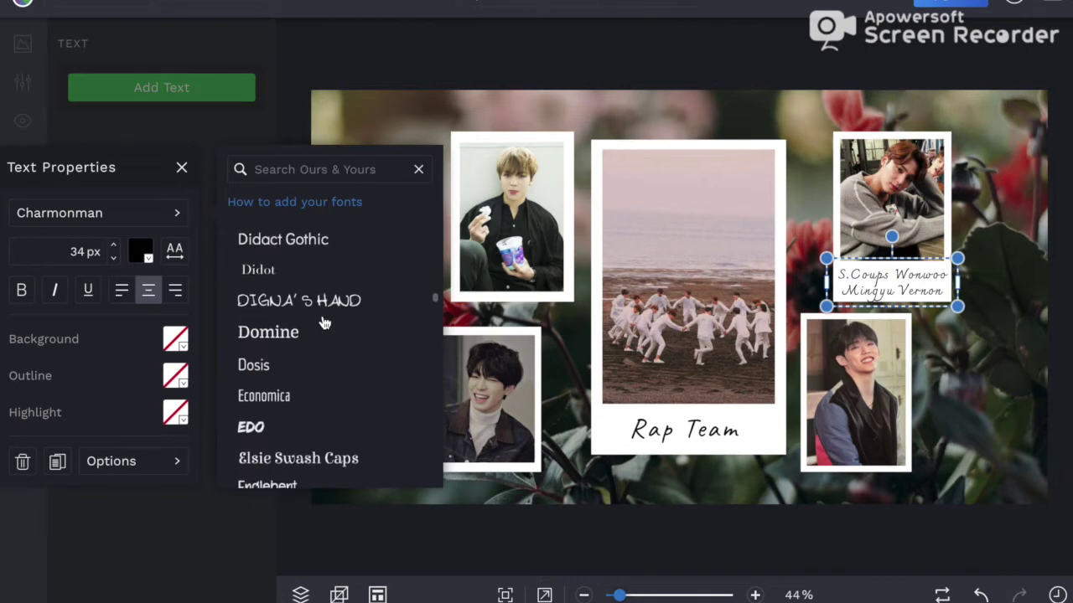
left_click(310, 319)
left_click(718, 352)
Make the "Rap Team" caption bold and widen its letter spacing.
left_click(891, 285)
left_click(687, 430)
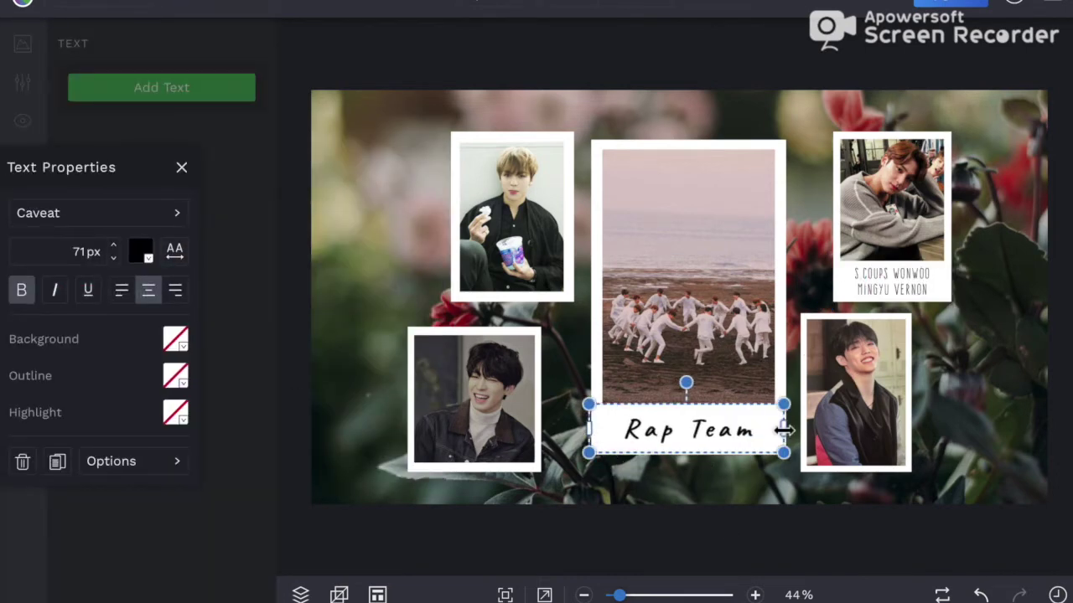
left_click(377, 153)
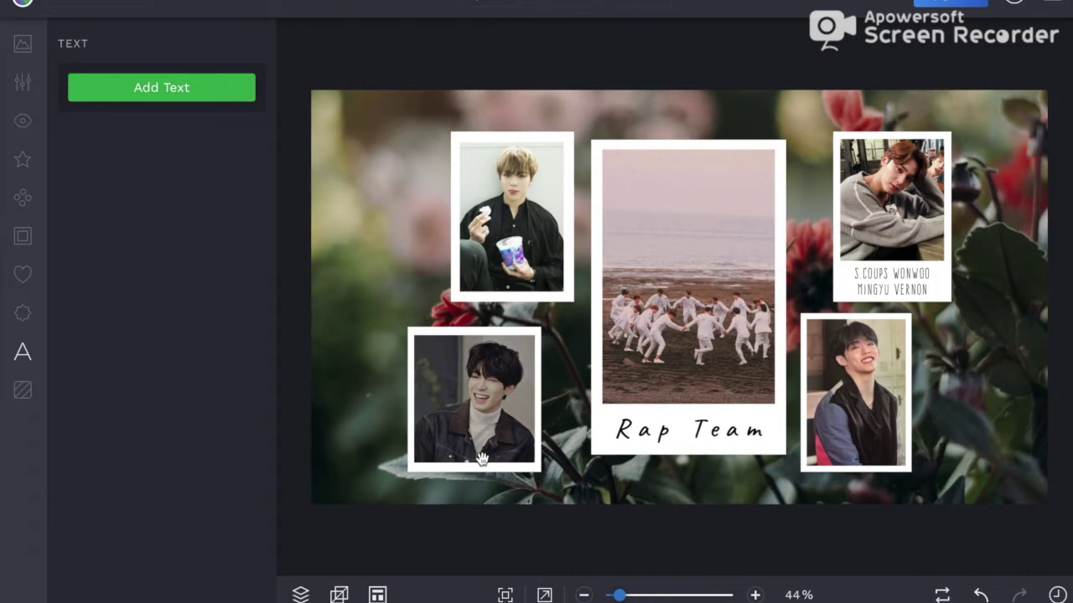
Try the Spicy Rice and Parisienne fonts on the "Rap Team" caption.
left_click(599, 450)
left_click(88, 213)
scroll(285, 377, "down", 10)
scroll(268, 419, "up", 15)
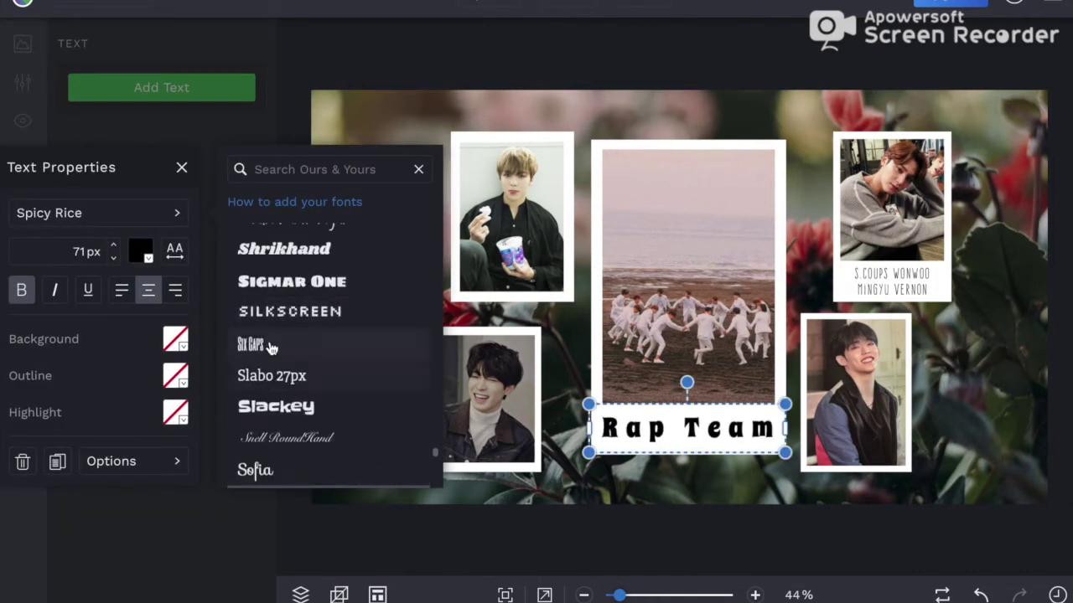
scroll(261, 444, "up", 4)
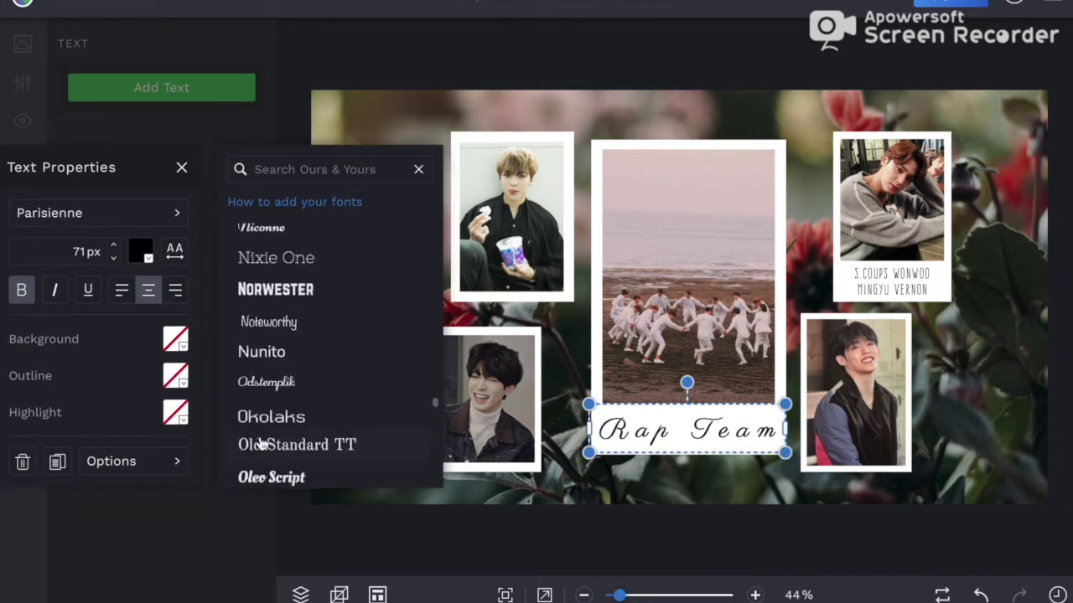
scroll(253, 479, "up", 1)
left_click(267, 398)
left_click(467, 417)
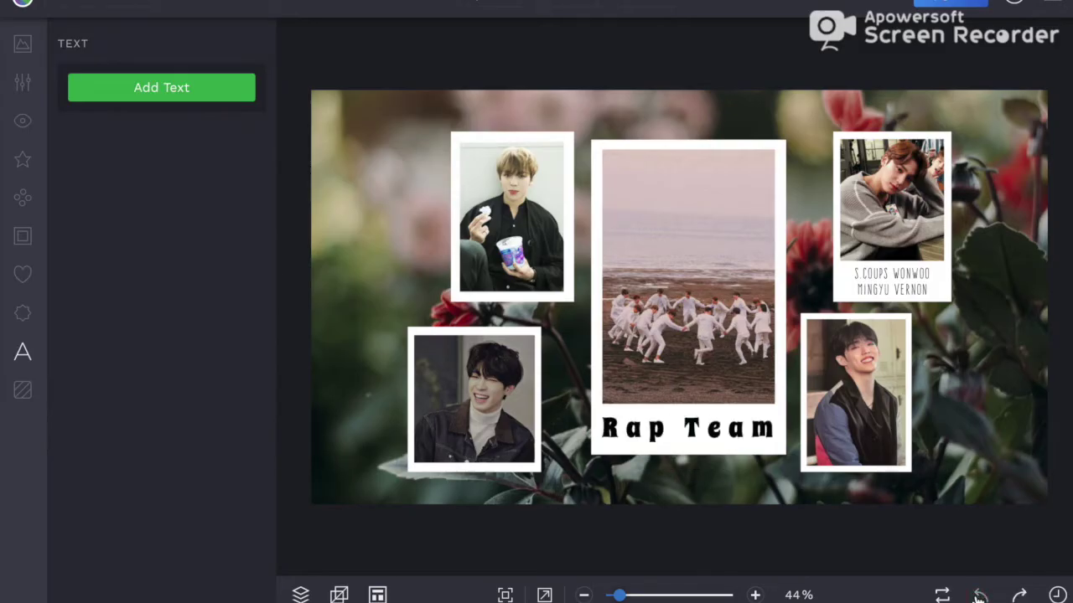
Compare Rockwell and Wire One on the "Rap Team" caption, give it a hollow outlined font, and flatten the layers.
left_click(561, 442)
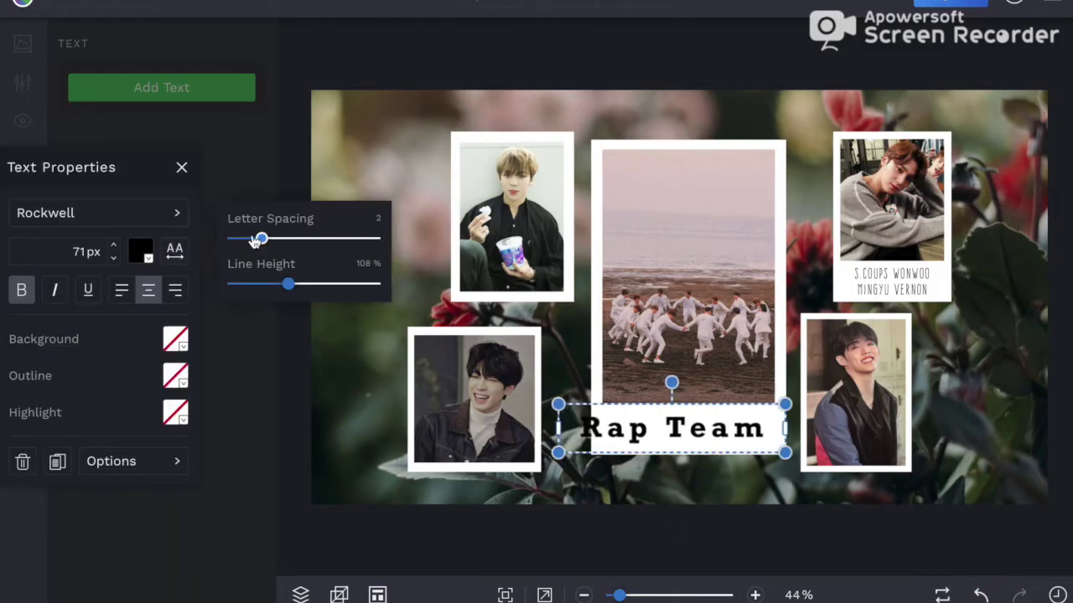
left_click_drag(674, 432, 680, 432)
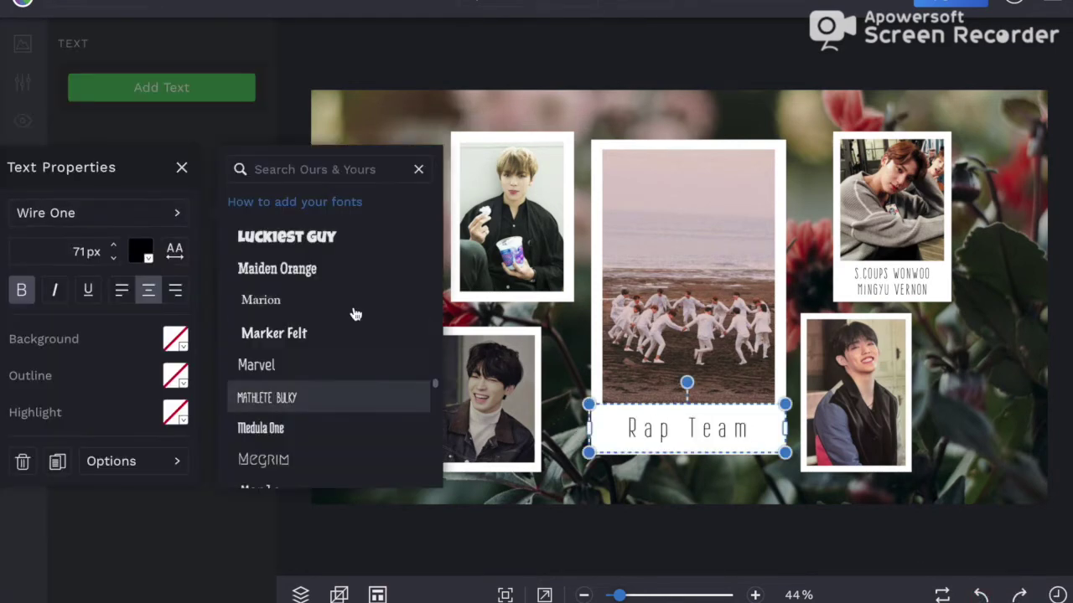
left_click(352, 266)
scroll(349, 277, "up", 3)
left_click(347, 302)
scroll(318, 335, "up", 2)
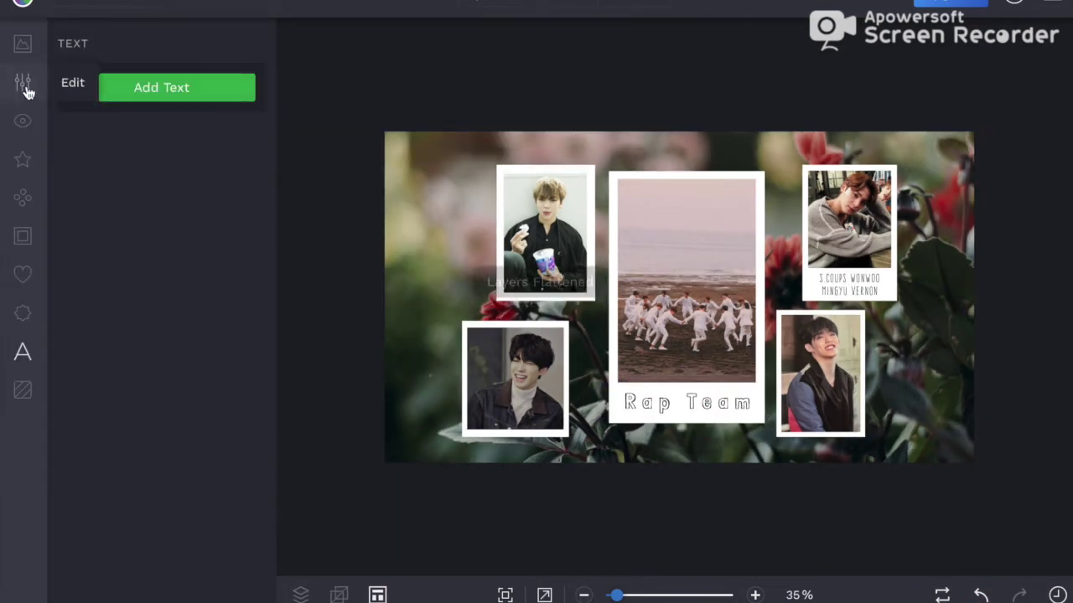
Adjust the Rap Team image's exposure with brightness -8, highlights 30, raised shadows and a changed contrast.
left_click(22, 82)
left_click(118, 400)
left_click_drag(175, 142, 170, 142)
left_click_drag(175, 187, 140, 187)
left_click_drag(174, 232, 198, 232)
left_click_drag(175, 278, 167, 278)
left_click_drag(141, 186, 229, 187)
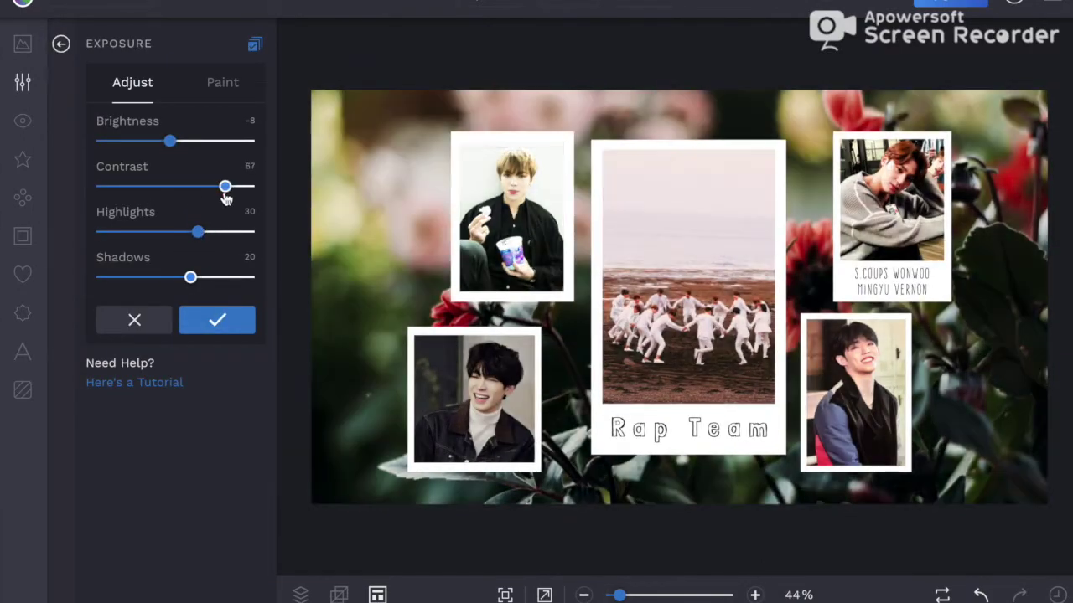
left_click_drag(190, 276, 204, 280)
Set the Rap Team image's saturation to -11 and shift its hue slightly.
left_click(168, 314)
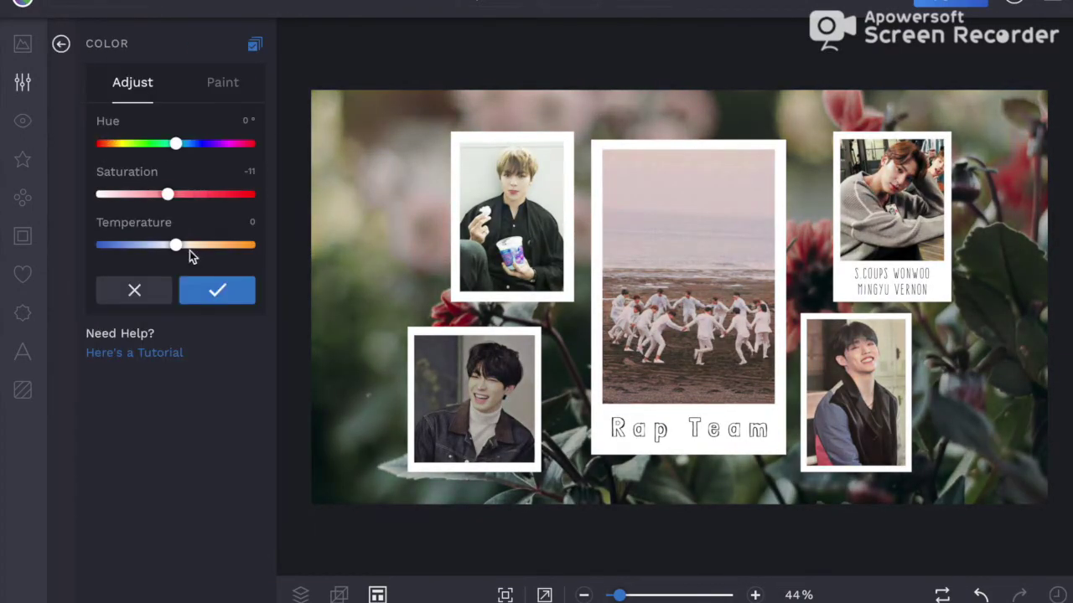
left_click_drag(189, 145, 179, 140)
left_click(216, 290)
Sharpen the whole Rap Team image moderately.
left_click(157, 344)
left_click(212, 185)
left_click(130, 449)
left_click_drag(151, 191, 146, 192)
left_click(217, 233)
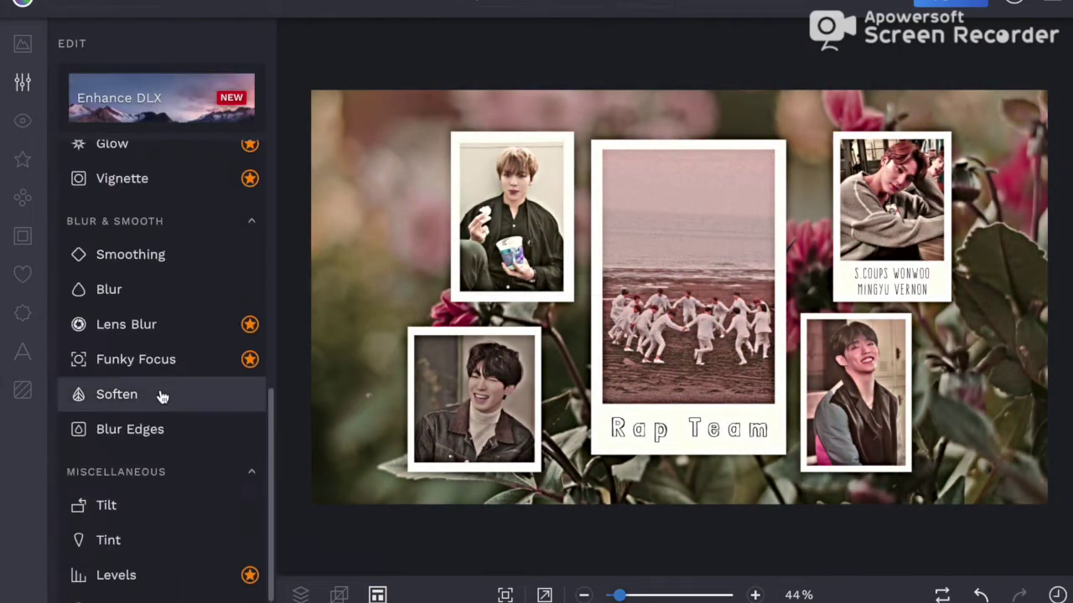
Soften the Rap Team image and blur its outer edges, adjusting the blur's size and amount.
left_click(160, 397)
left_click(218, 230)
left_click(163, 401)
left_click_drag(123, 185, 216, 186)
left_click_drag(175, 140, 155, 141)
left_click_drag(216, 187, 175, 191)
left_click(216, 319)
Shift the Rap Team image's colour balance slightly.
left_click_drag(175, 237, 183, 237)
left_click(217, 324)
Overlay two different textures on the Rap Team image, reducing the strength of the second one.
left_click(22, 390)
left_click(165, 172)
left_click(179, 122)
left_click(221, 124)
left_click(61, 43)
left_click(166, 582)
left_click(185, 137)
left_click(131, 164)
left_click(221, 124)
left_click(61, 44)
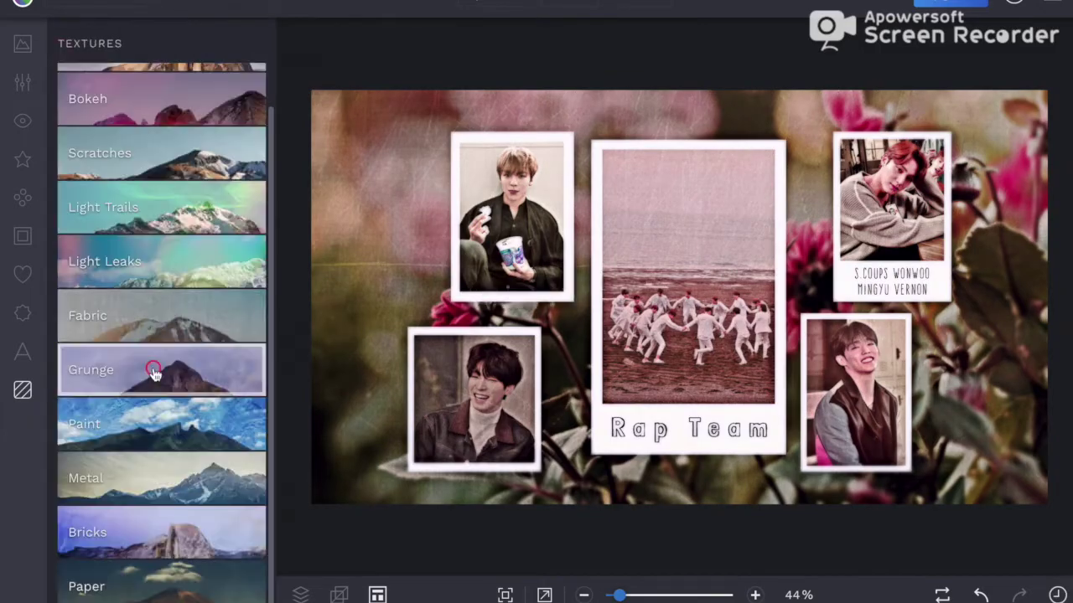
Overlay a Grunge texture on the Rap Team image at reduced strength.
left_click(153, 372)
left_click(172, 134)
left_click(142, 163)
left_click(220, 124)
left_click(61, 44)
Try the Bokeh 1 texture on the Rap Team image.
left_click(159, 98)
left_click(176, 121)
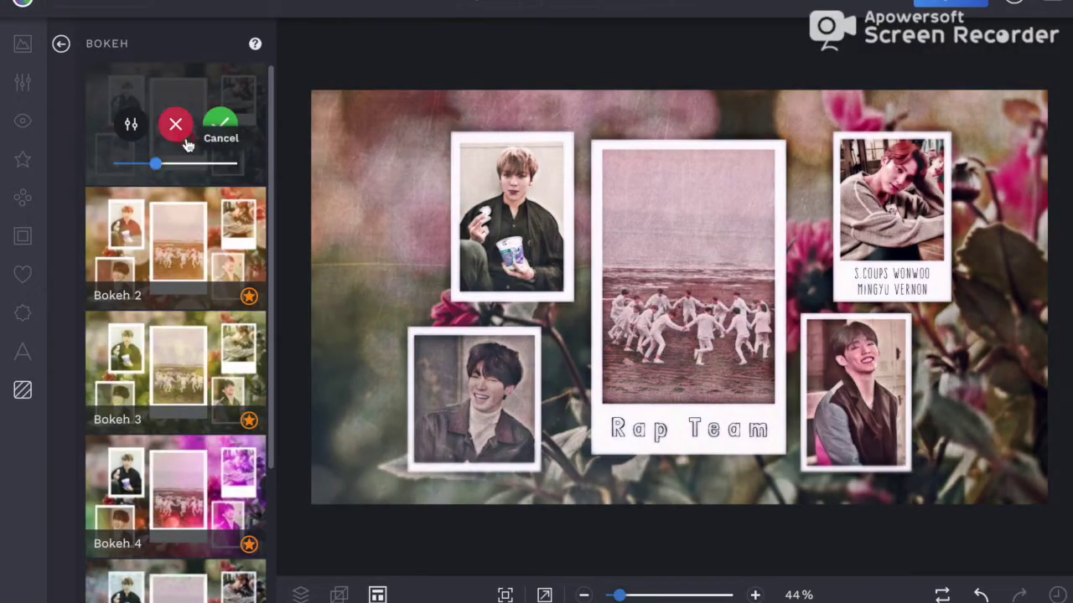
left_click(176, 124)
Adjust the textured Rap Team image's exposure with lower contrast, slightly raised brightness and slightly lowered shadows.
left_click(22, 81)
left_click(109, 232)
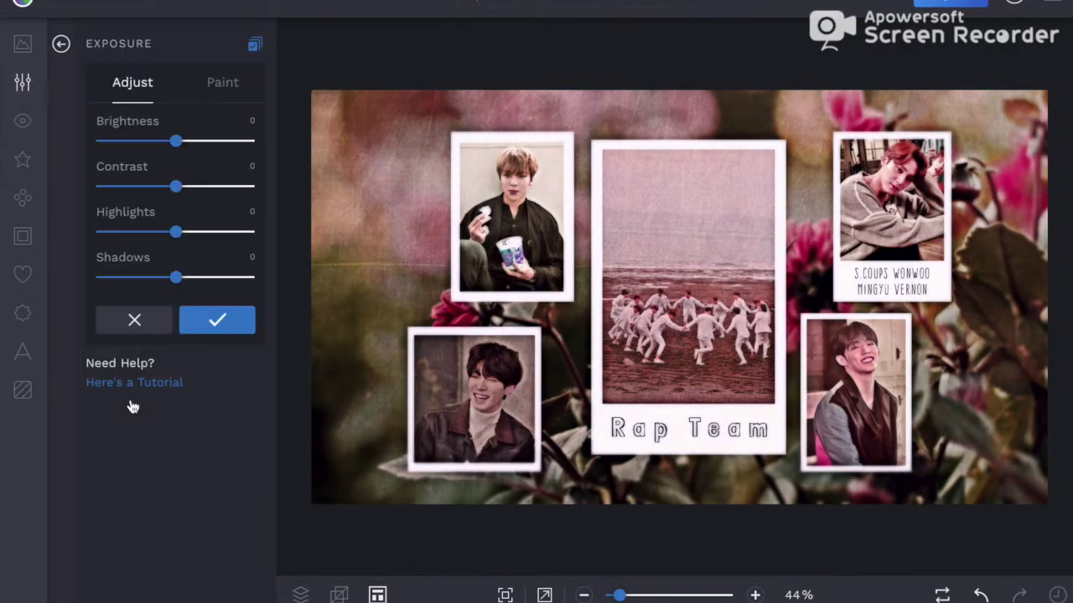
left_click_drag(216, 203, 162, 187)
mouse_move(176, 140)
left_mouse_down()
mouse_move(194, 143)
mouse_move(183, 142)
left_mouse_up()
mouse_move(176, 233)
left_mouse_down()
mouse_move(194, 233)
mouse_move(177, 233)
left_mouse_up()
mouse_move(176, 277)
left_mouse_down()
mouse_move(193, 278)
mouse_move(170, 278)
left_mouse_up()
left_click(204, 317)
Recolour the Rap Team image with hue -11°, saturation 29 and temperature 1.
left_click(204, 318)
left_click_drag(175, 194, 160, 197)
mouse_move(175, 143)
left_mouse_down()
mouse_move(190, 143)
mouse_move(174, 147)
left_mouse_up()
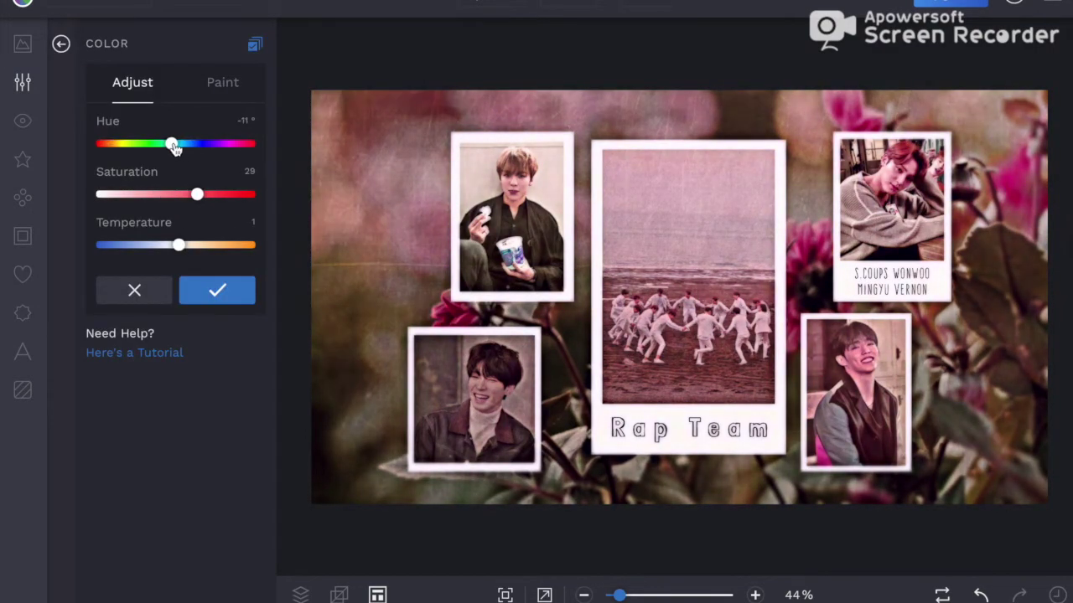
left_click(217, 290)
Save the wallpaper to the computer as a quality 100 JPG under a "Rap Team" file name.
left_click(565, 3)
left_click(578, 28)
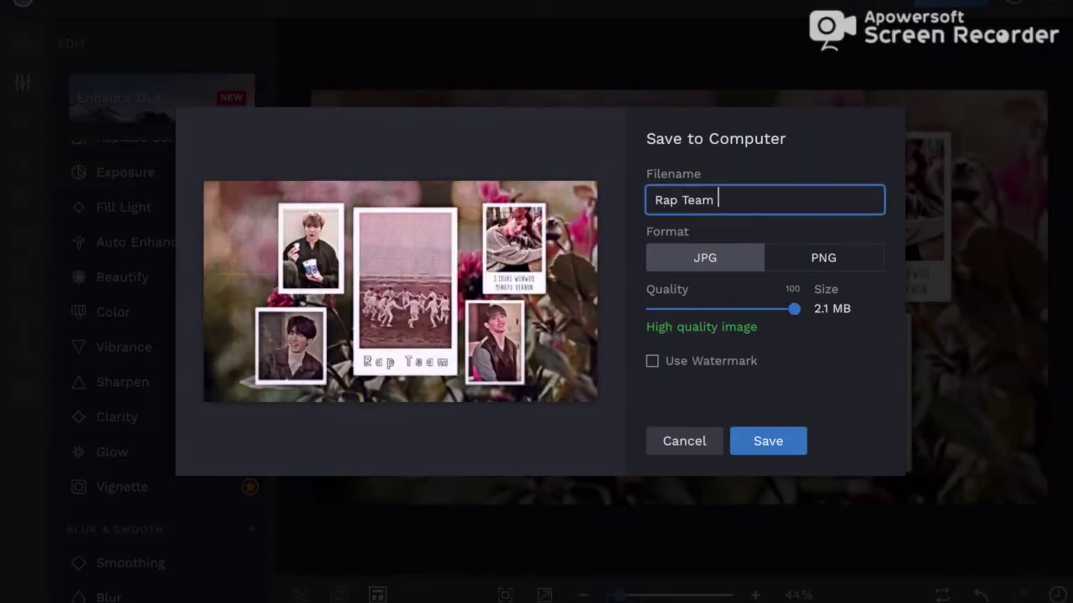
left_click(781, 440)
left_click(879, 170)
Open the five-member Vocal Team wallpaper from the computer and add a "Vocal Team" caption to its large Polaroid.
left_click(496, 3)
left_click(498, 29)
scroll(376, 220, "down", 10)
double_click(387, 275)
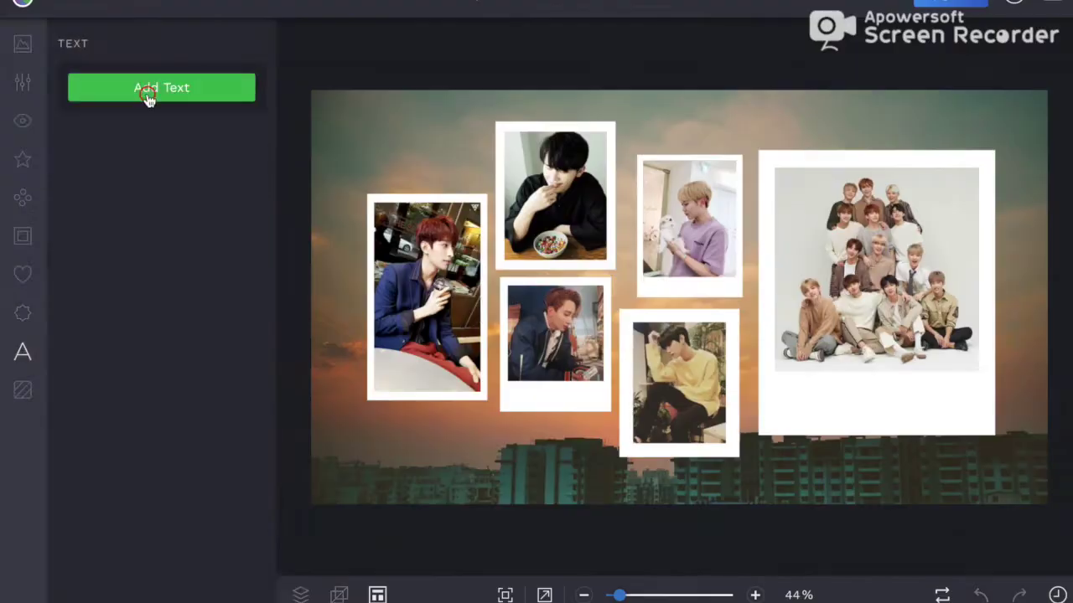
left_click(144, 90)
type("VOCAL")
left_click_drag(487, 297, 704, 299)
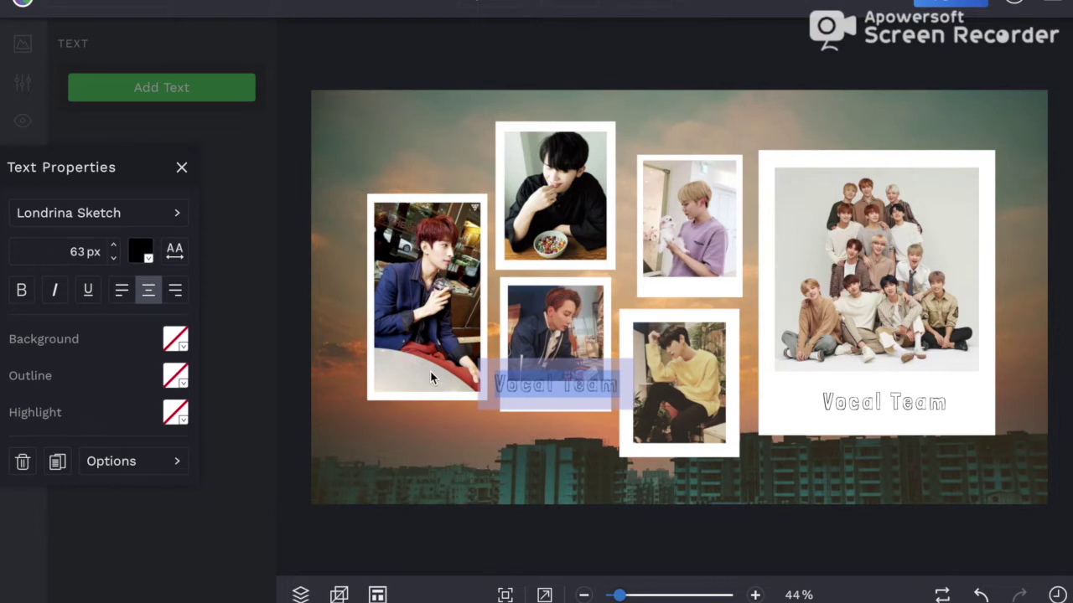
key("Escape")
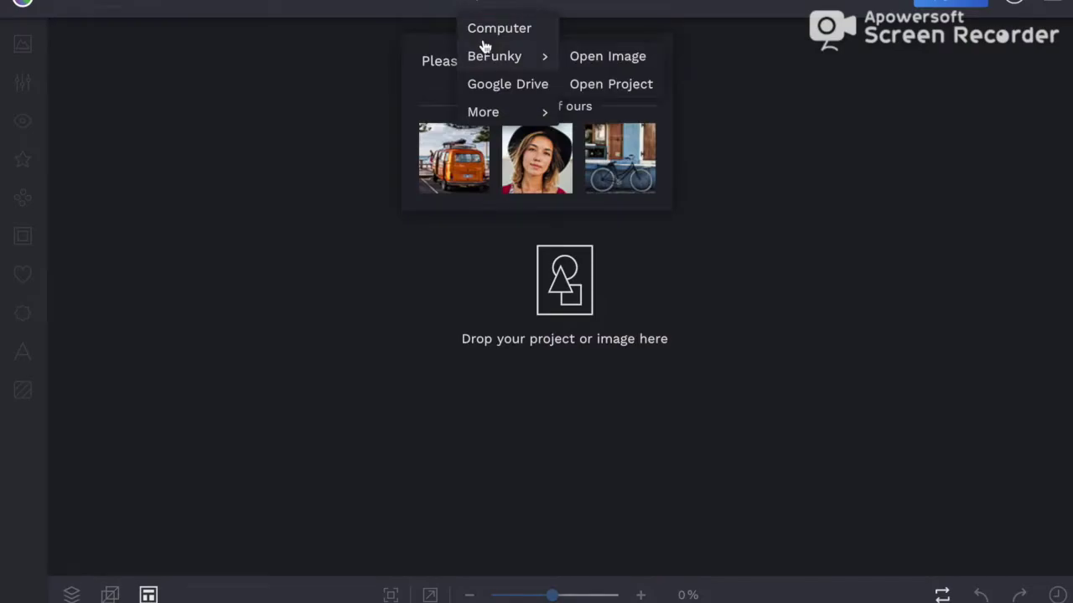
Open the saved Rap Team wallpaper from the computer again.
left_click(494, 32)
scroll(413, 185, "down", 5)
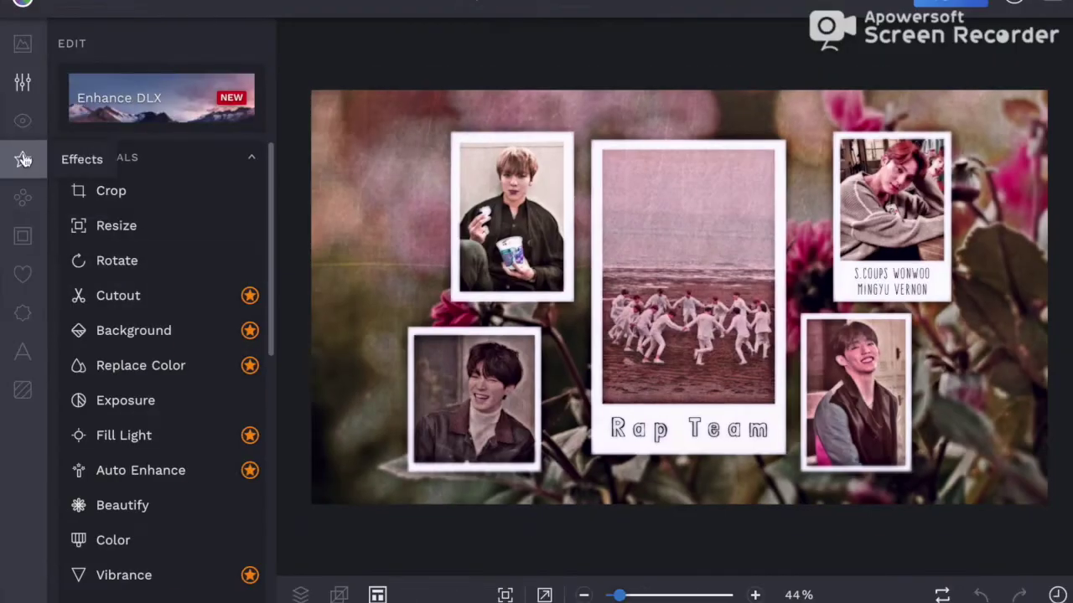
left_click(23, 275)
left_click(23, 314)
left_click(184, 140)
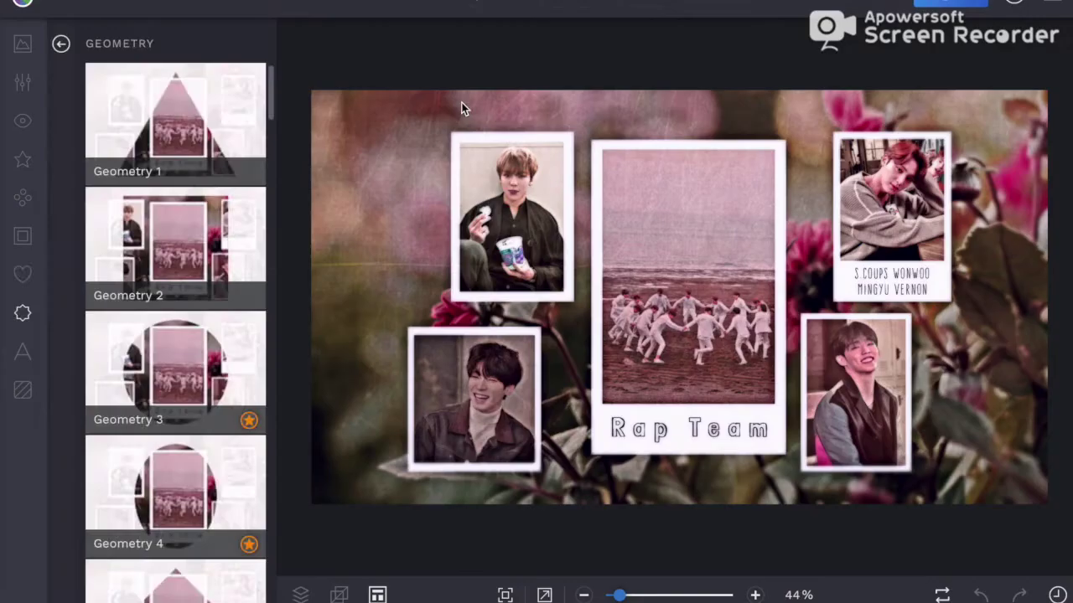
Cover the "Rap Team" caption with the white square graphic, using a colour overlay that matches the Polaroid frame.
left_click(23, 274)
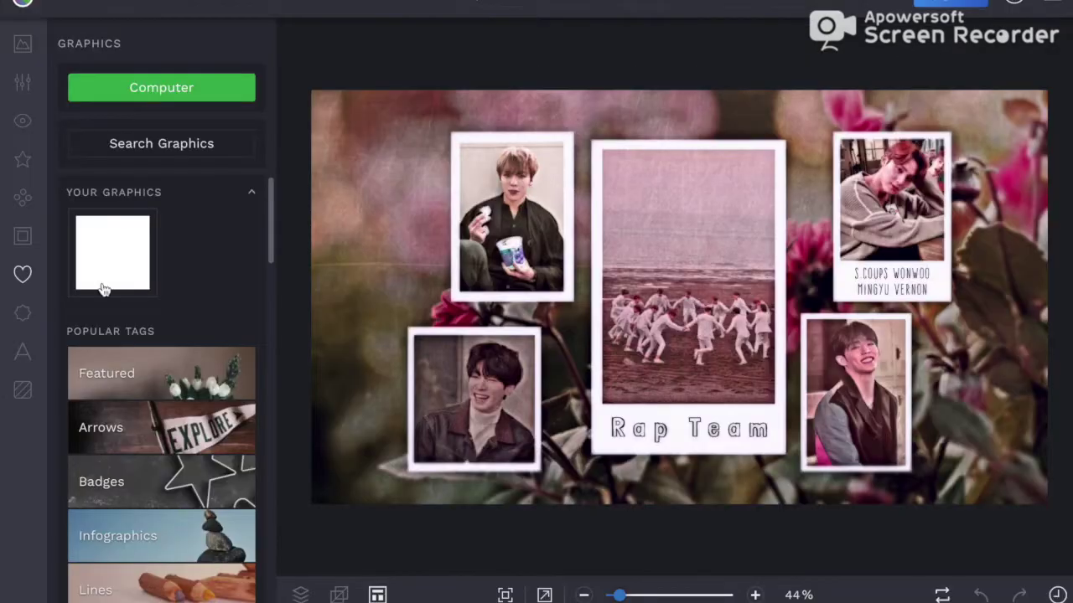
left_click(103, 289)
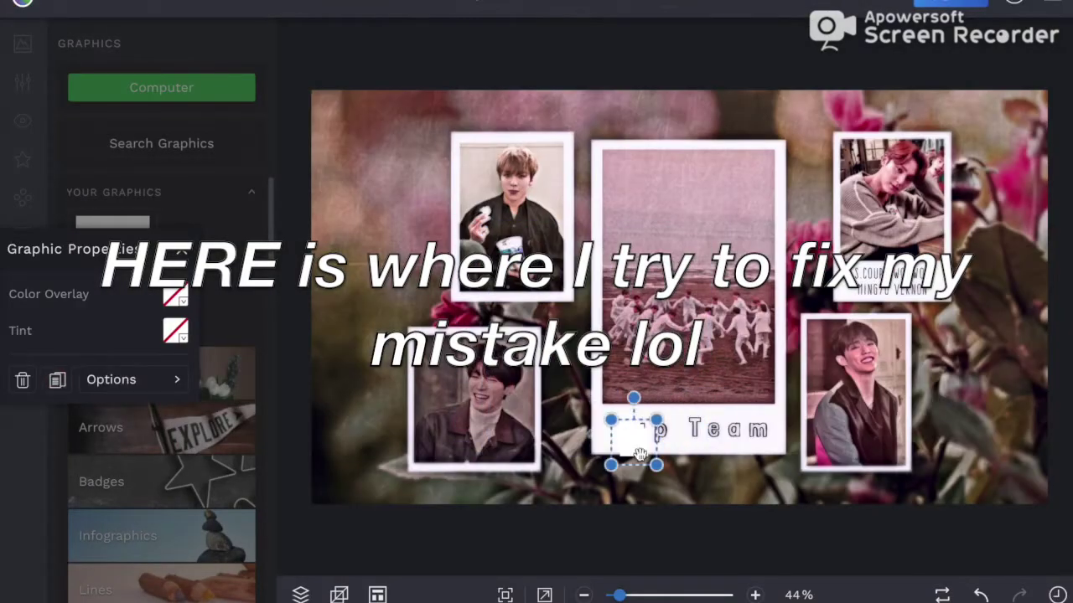
left_click_drag(700, 433, 672, 432)
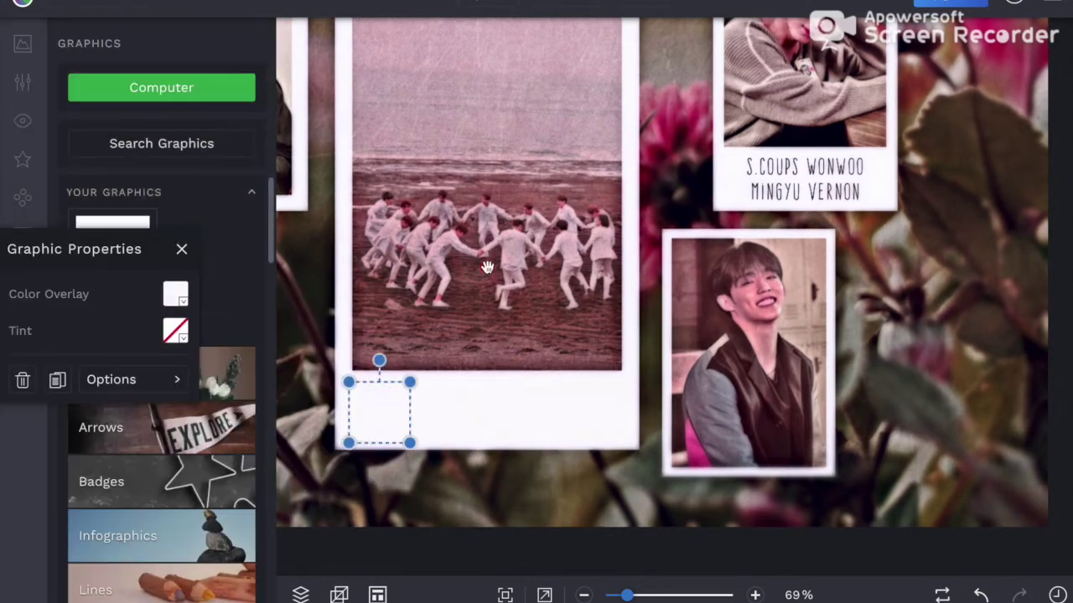
left_click_drag(380, 412, 388, 431)
Caption the blank central Polaroid "Hip-Hop Team" in centred 79 px Londrina Sketch and flatten the layers.
left_click(34, 349)
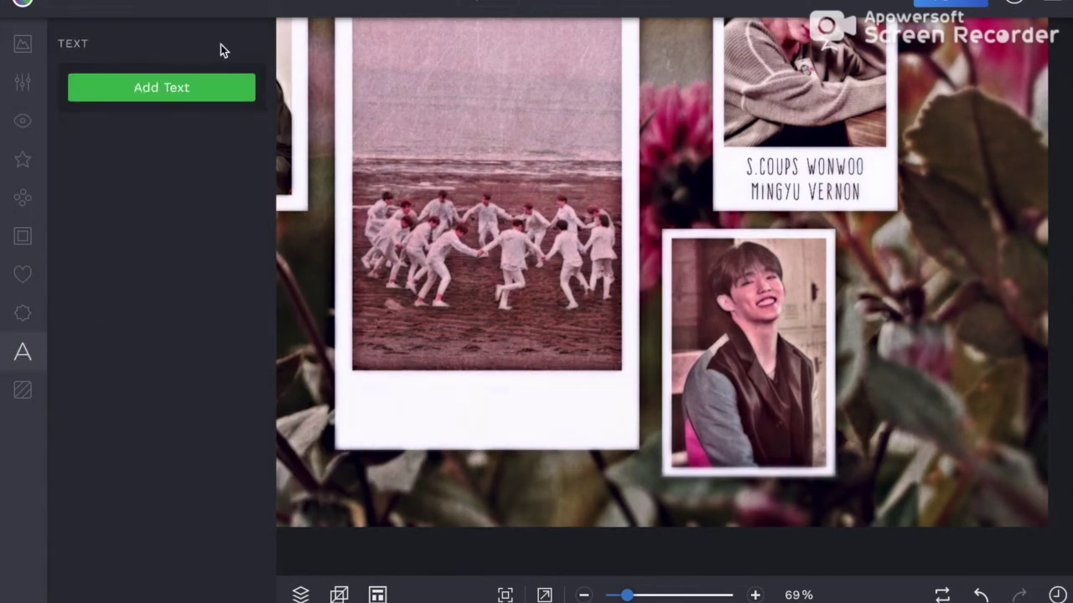
left_click(162, 87)
double_click(537, 210)
left_click(505, 595)
double_click(528, 295)
type("Hip ")
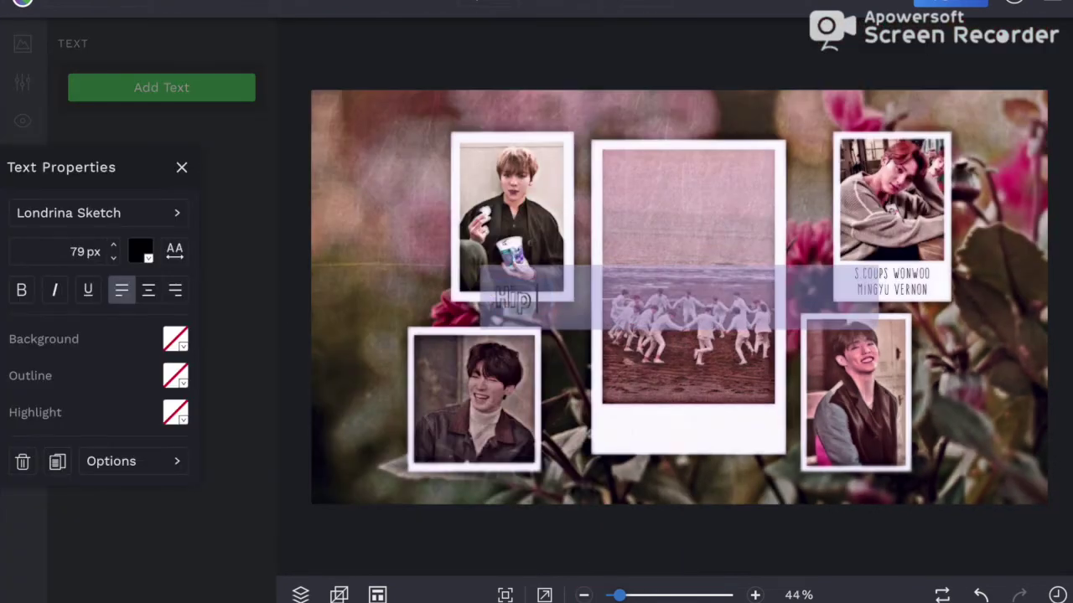
type("Hop Team")
left_click_drag(872, 298, 668, 292)
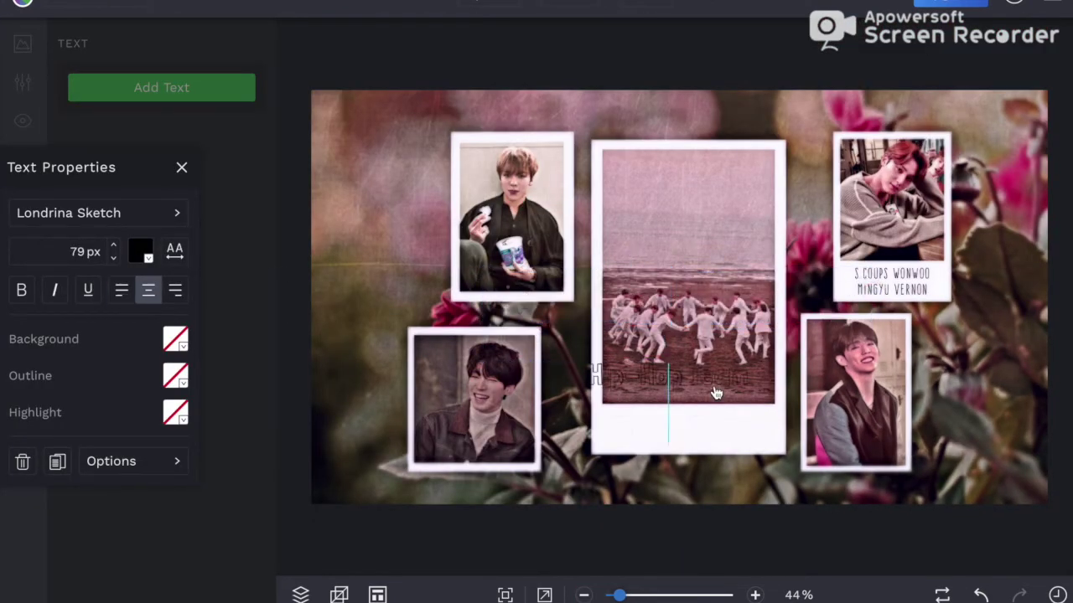
left_click(400, 568)
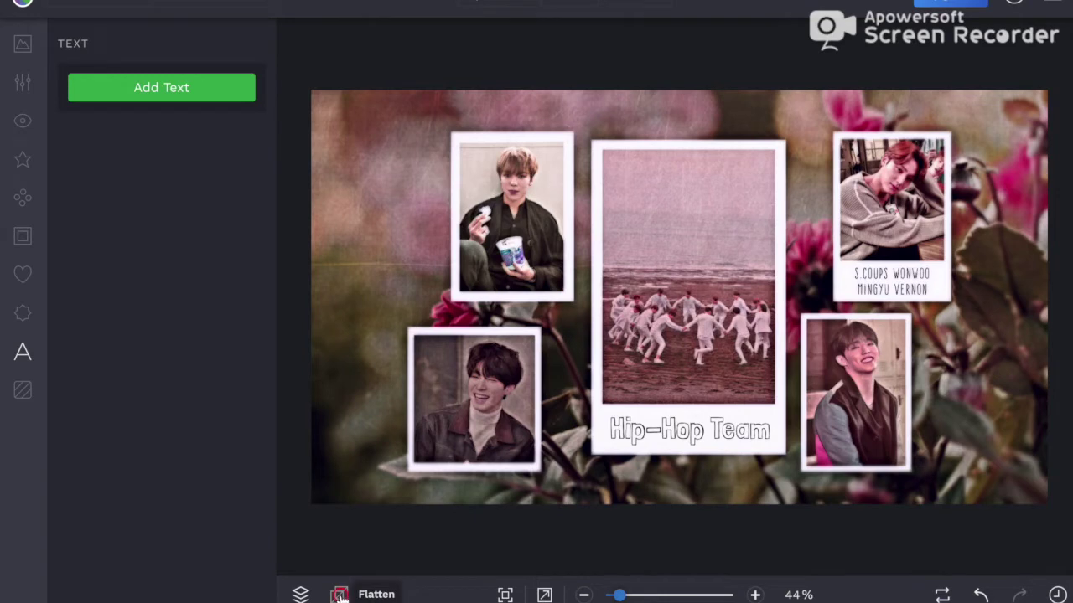
Adjust the Hip-Hop Team image's exposure with brightness -7, contrast -25 and highlights 42.
left_click(22, 82)
left_click(176, 180)
left_click(222, 82)
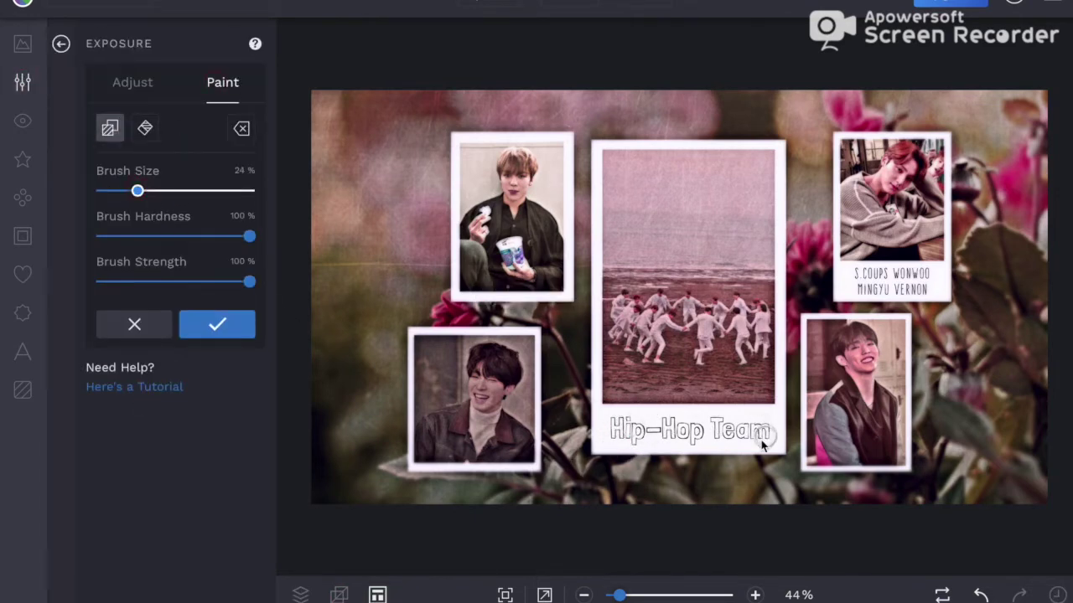
left_click(132, 87)
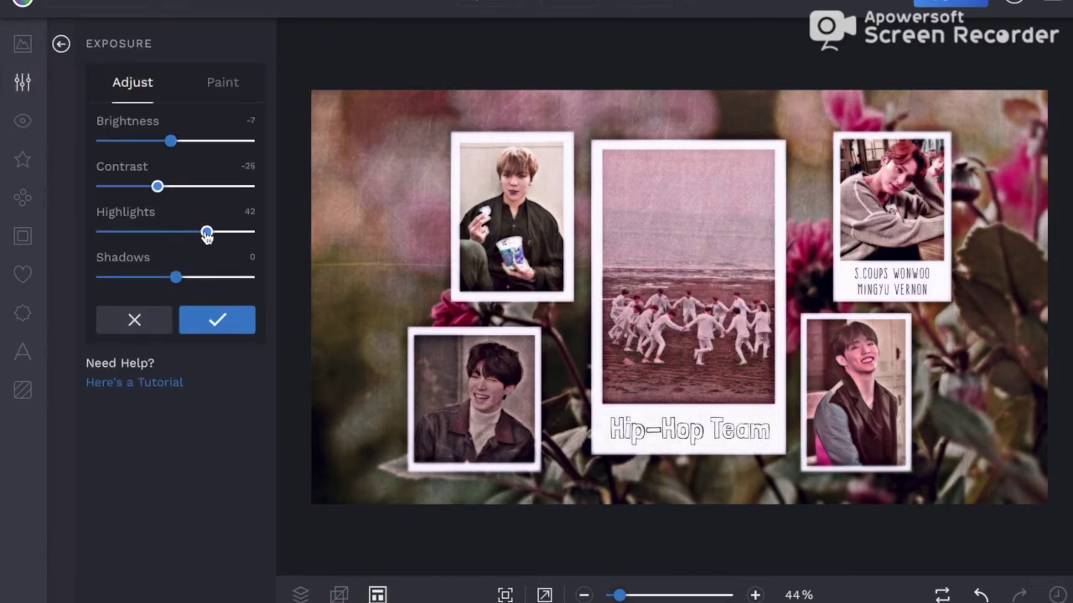
left_click(217, 320)
Apply the Scratches 1 texture to the Hip-Hop Team image.
left_click(23, 389)
left_click(192, 197)
left_click(196, 102)
left_click(222, 119)
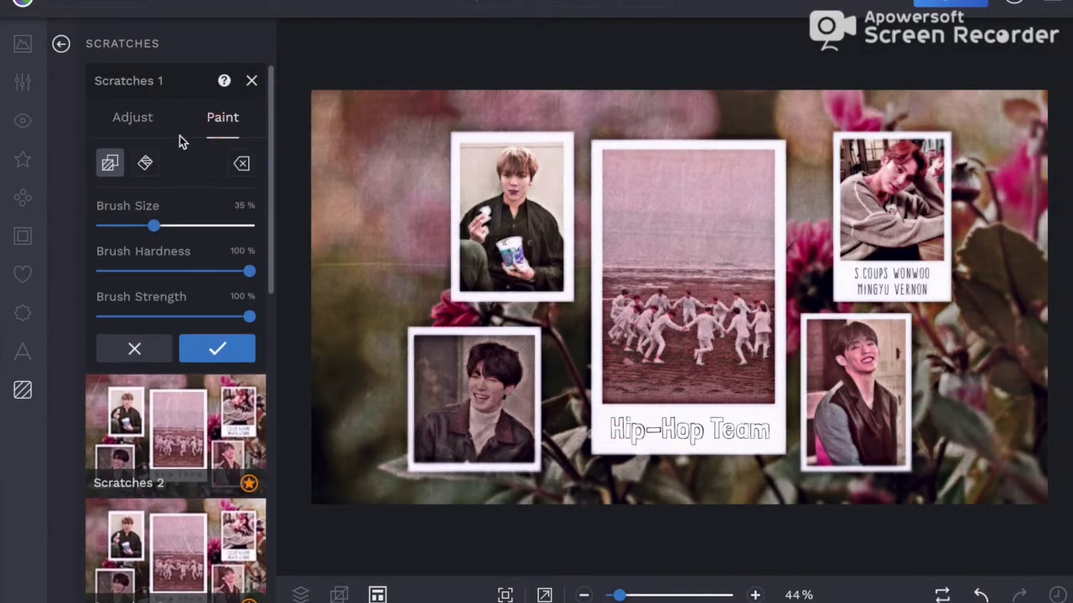
left_click(217, 358)
Save the wallpaper to the computer as a quality 100 JPG named "Hip-Hop Team SVT".
key("ctrl+s")
left_click_drag(678, 201, 535, 195)
type("Hip-HOP Team SVT")
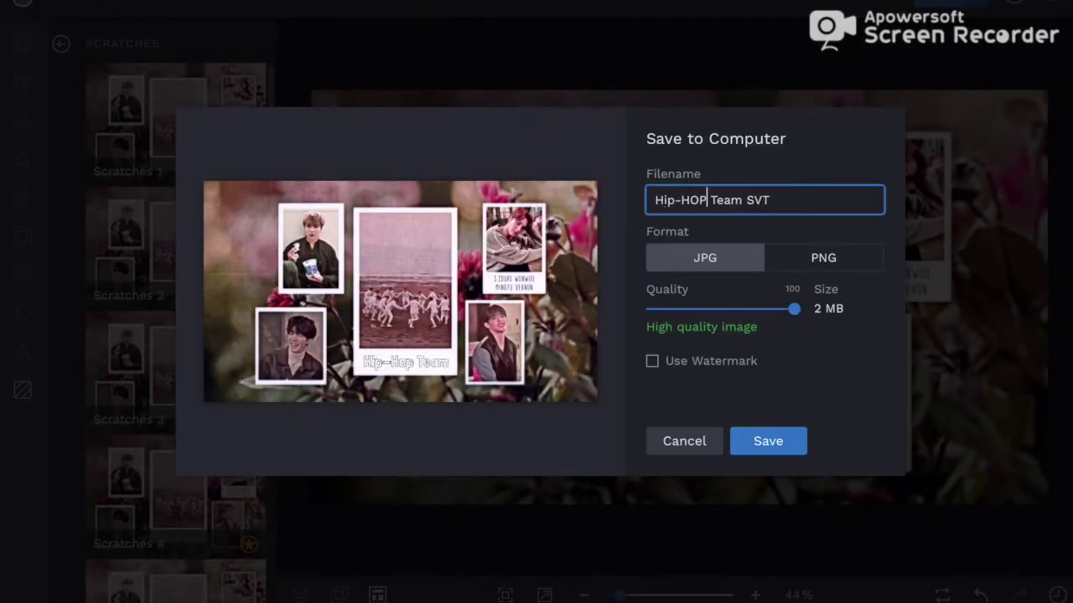
key("BackSpace")
key("BackSpace")
type("op")
left_click(776, 437)
left_click(881, 171)
Open the Vocal Team wallpaper and caption its large Polaroid "Vocal Team" in centred 79 px Londrina Sketch.
key("super+o")
scroll(377, 235, "down", 10)
double_click(376, 236)
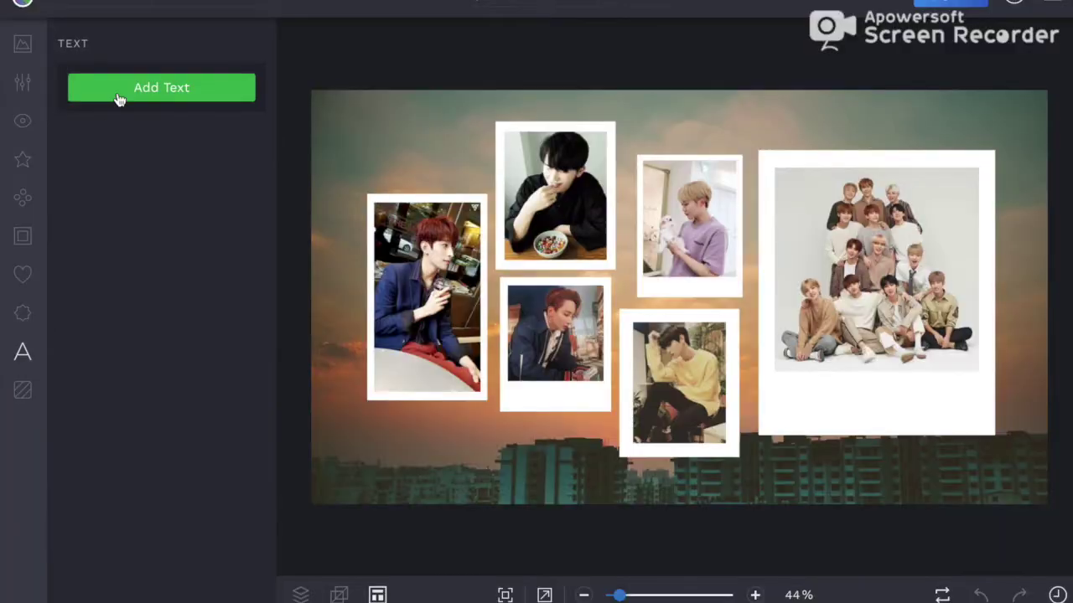
left_click(117, 99)
Duplicate the caption onto the lower-middle Polaroid and reword it as "Woozi Jeonghan" above "Joshua Dk Seungkwan" at 31 px.
left_click(57, 461)
left_click_drag(879, 405, 566, 383)
double_click(624, 383)
left_click_drag(639, 382, 460, 381)
key("Return")
type("Joshua")
key("Return")
type("D")
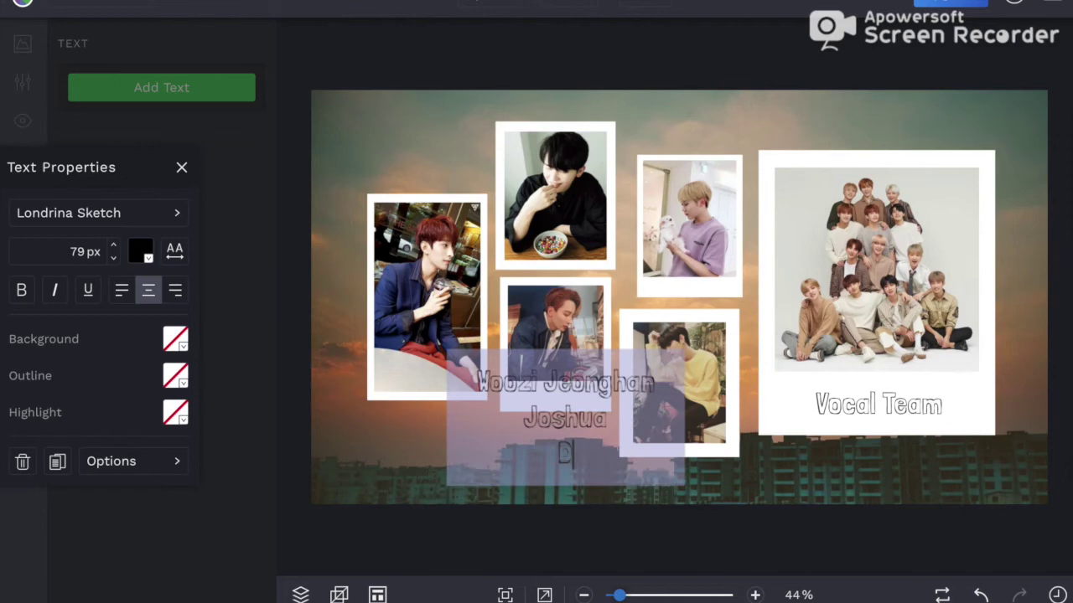
type("wan")
mouse_move(680, 417)
left_mouse_down()
mouse_move(741, 416)
mouse_move(584, 393)
mouse_move(570, 403)
left_mouse_up()
double_click(635, 383)
key("Return")
key("BackSpace")
Compare Maiden Orange and Charmonman on the member names caption and give it a rounded handwritten font.
double_click(521, 384)
left_click(99, 213)
left_click(300, 402)
scroll(301, 415, "down", 5)
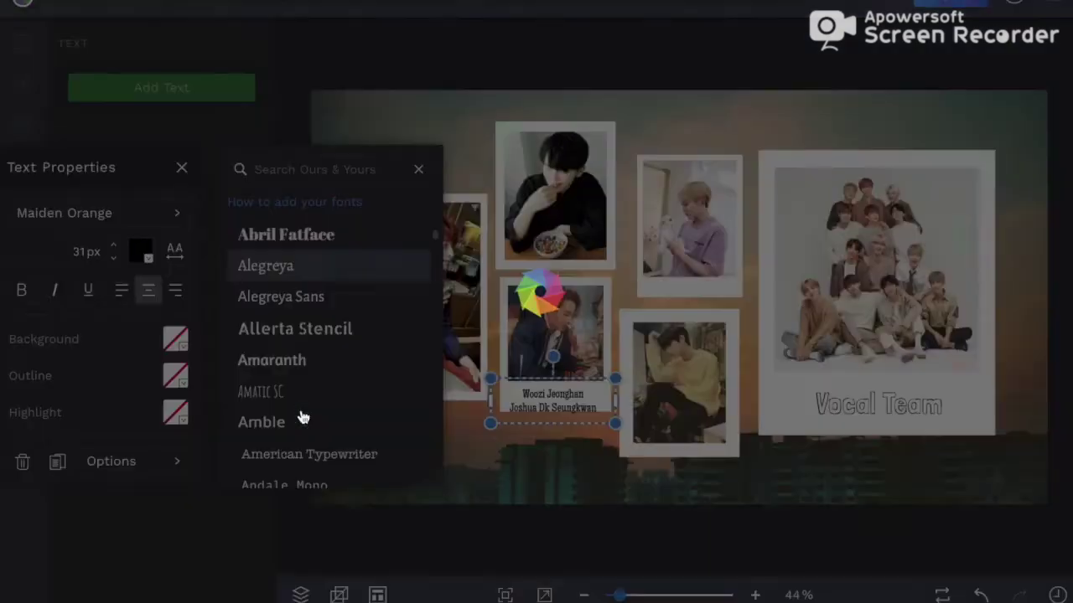
left_click(316, 394)
scroll(352, 378, "down", 3)
left_click(360, 305)
scroll(363, 312, "down", 5)
scroll(352, 377, "down", 10)
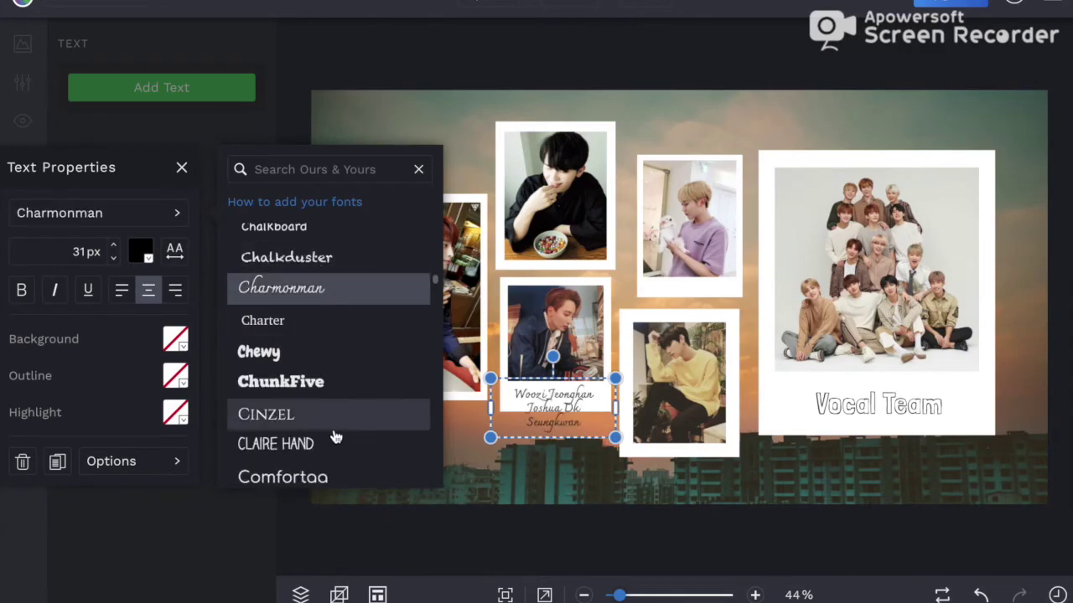
left_click(288, 252)
Resize the member names caption and fit it into the blank strip of its Polaroid.
left_click_drag(494, 422, 507, 419)
left_click_drag(620, 595, 656, 595)
left_click_drag(646, 536, 636, 545)
left_click_drag(620, 491, 607, 481)
left_click_drag(693, 457, 763, 434)
left_click(626, 450)
left_click_drag(626, 450, 621, 449)
scroll(773, 431, "down", 10)
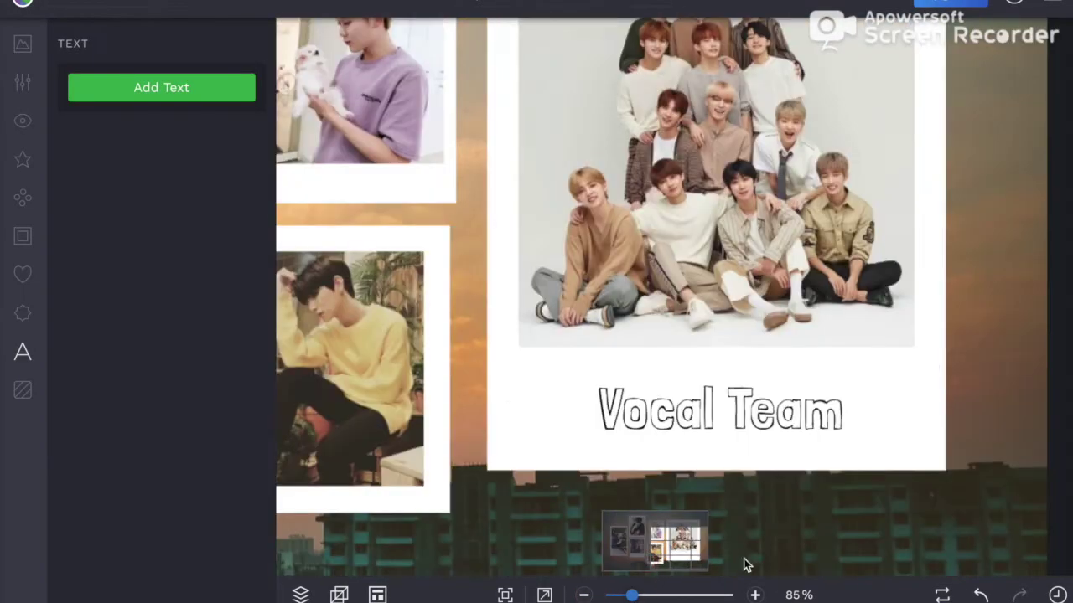
Compare Vollkorn, Snell RoundHand and Rock Salt on the "Vocal Team" caption and set it to the Miama script font.
scroll(503, 578, "up", 2)
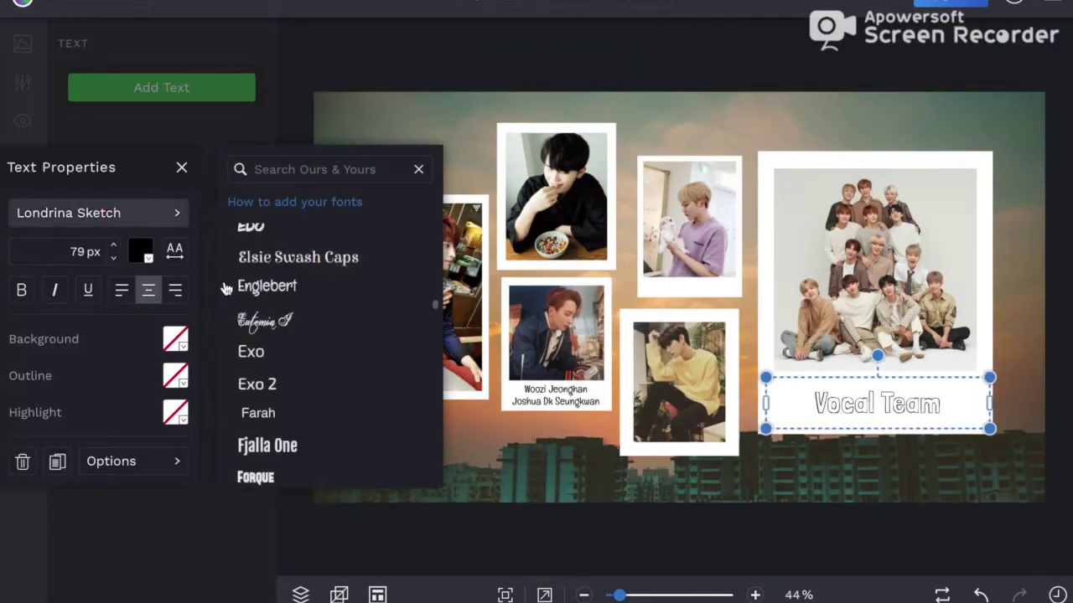
scroll(288, 371, "down", 15)
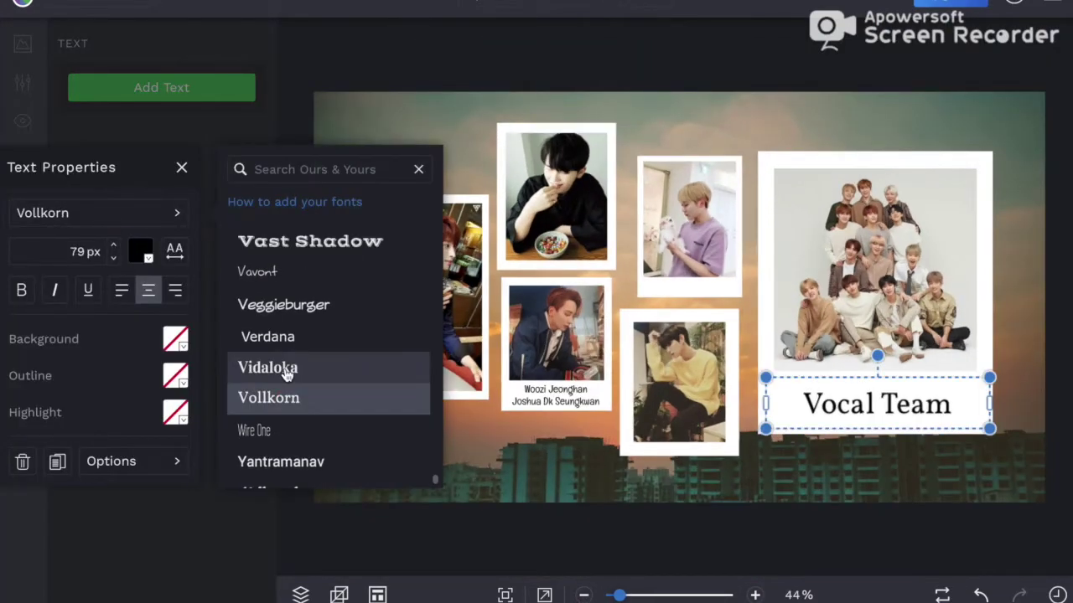
scroll(314, 400, "up", 6)
scroll(314, 346, "up", 10)
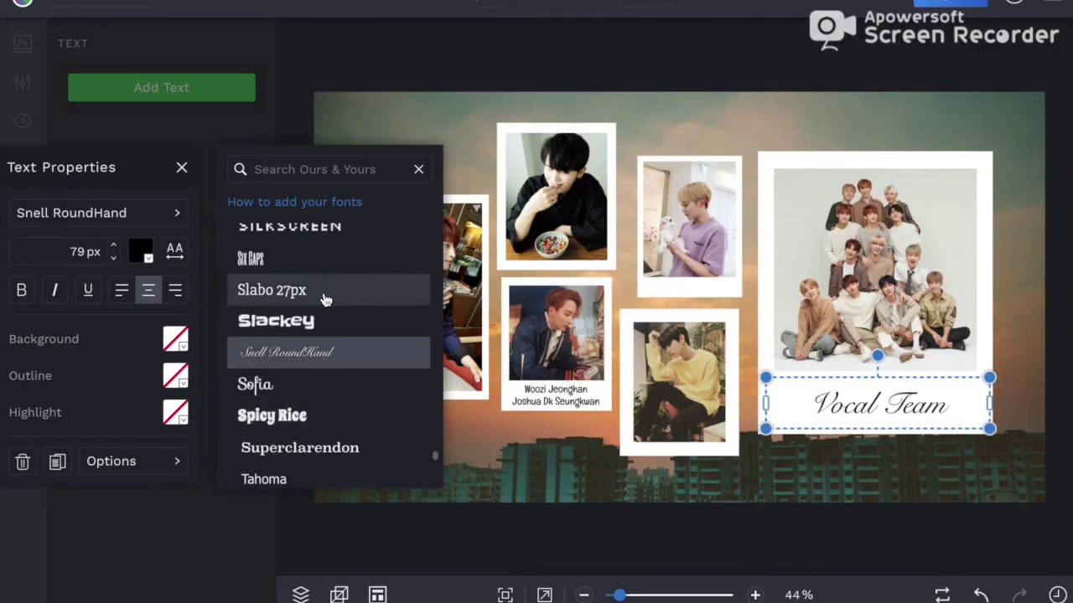
scroll(321, 290, "up", 3)
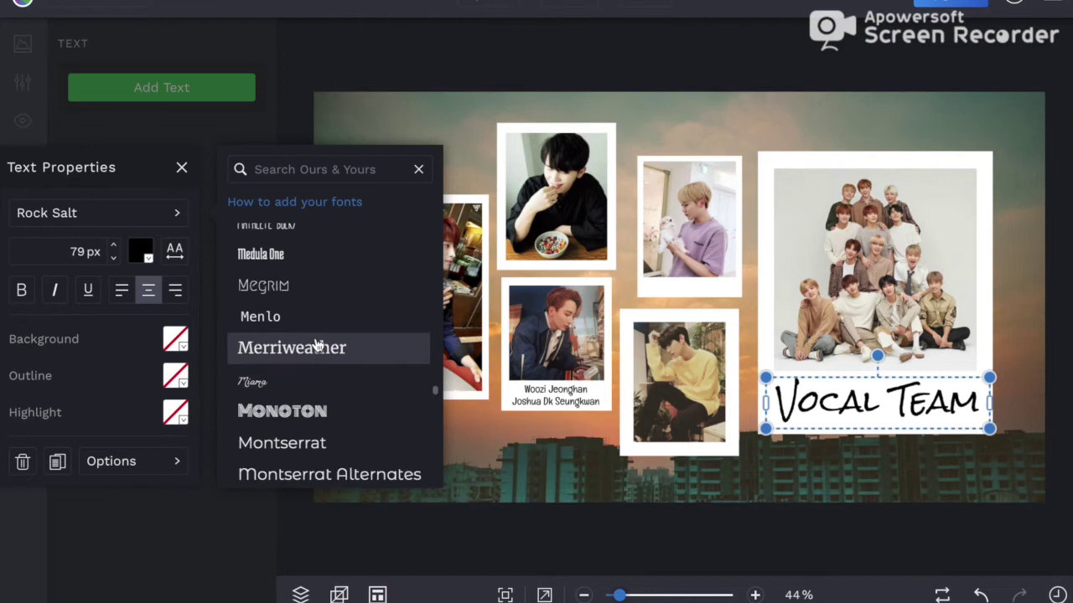
left_click(310, 376)
left_click_drag(892, 416, 894, 415)
left_click(98, 212)
left_click(310, 373)
left_click(981, 595)
left_click(897, 489)
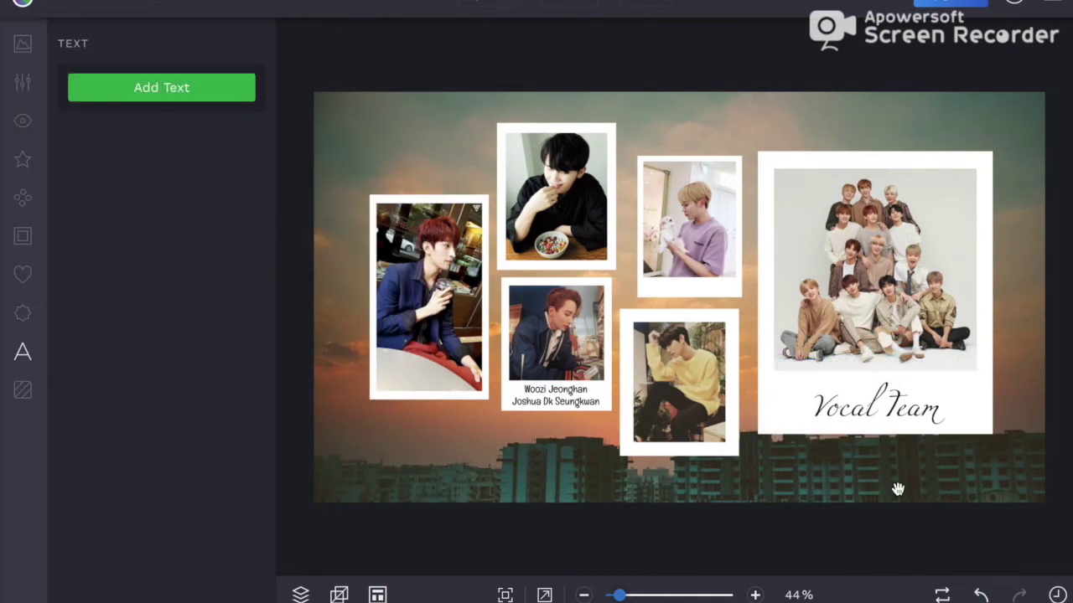
Lower the Vocal Team image's brightness, contrast, highlights and shadows.
left_click(22, 82)
left_click(138, 234)
left_click_drag(175, 140, 164, 141)
left_click_drag(176, 186, 151, 186)
mouse_move(175, 232)
left_mouse_down()
mouse_move(184, 232)
mouse_move(166, 233)
left_mouse_up()
left_click_drag(175, 277, 148, 277)
left_click(217, 320)
Beautify the Vocal Team image at 68% and recolour it with saturation -23, a warmer temperature and a shifted hue.
left_click(173, 511)
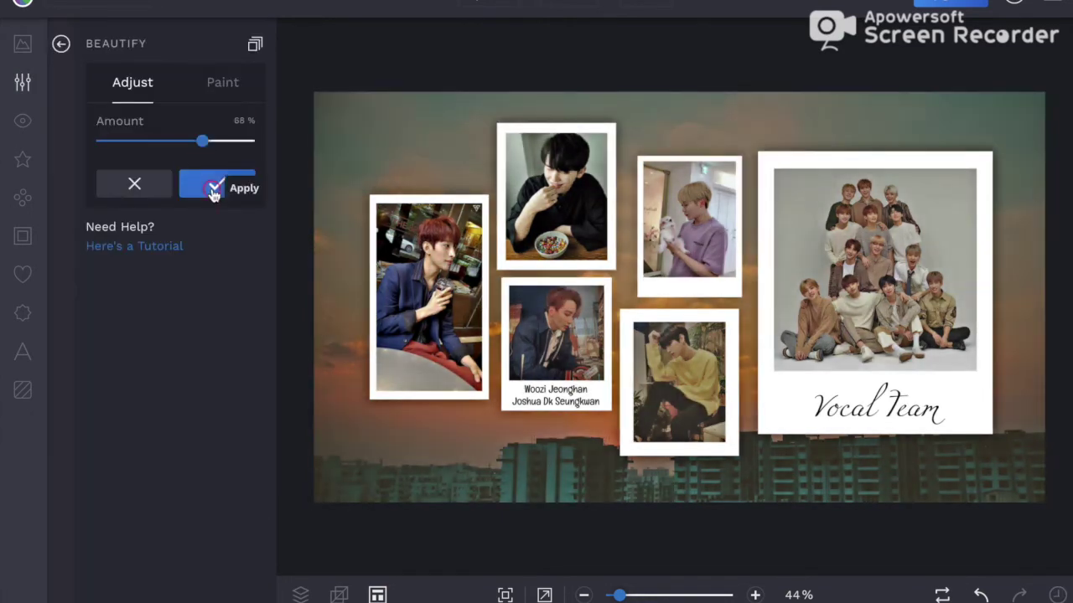
left_click(210, 192)
left_click(112, 539)
left_click_drag(176, 193, 160, 195)
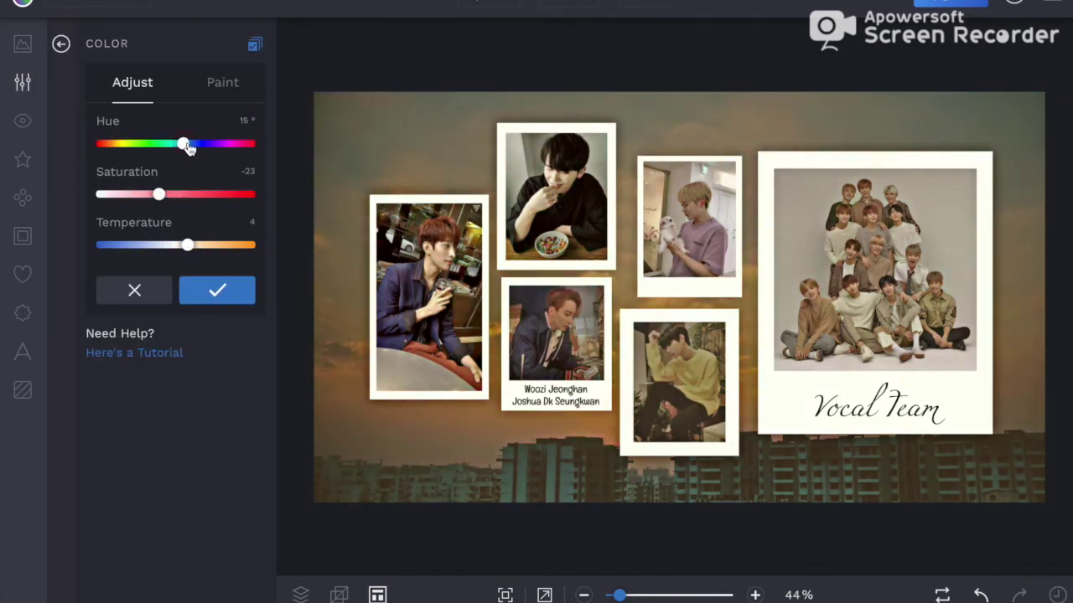
left_click_drag(178, 245, 193, 244)
left_click(217, 290)
Sharpen the whole Vocal Team image.
left_click(126, 600)
left_click_drag(129, 191, 150, 191)
left_click(218, 233)
Apply light smoothing and softening effects to the Vocal Team image.
scroll(180, 444, "down", 3)
left_click(134, 500)
left_click_drag(159, 141, 130, 141)
left_click(201, 177)
left_click(149, 325)
left_click(216, 241)
Shift the Vocal Team image's colour balance slightly toward magenta.
left_click(132, 589)
left_click_drag(175, 191, 185, 191)
mouse_move(176, 236)
left_mouse_down()
mouse_move(196, 237)
mouse_move(177, 236)
left_mouse_up()
left_click_drag(176, 282, 192, 283)
left_click(196, 327)
Blur the edges of the Vocal Team image, increasing the blur size and amount and slightly reducing the vertical shift.
left_click(130, 408)
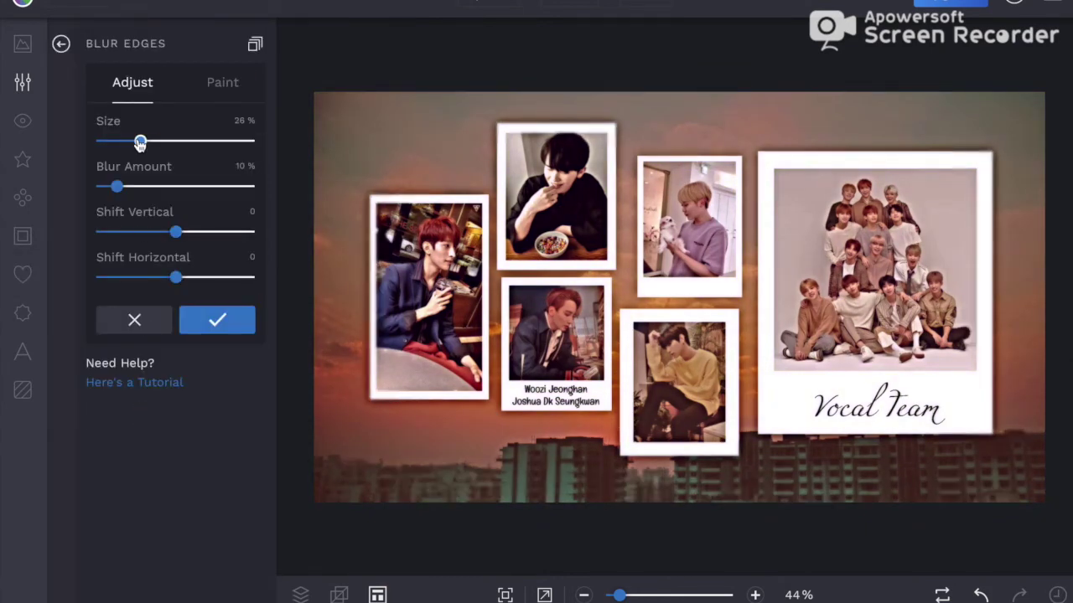
left_click_drag(139, 141, 155, 141)
left_click_drag(116, 186, 195, 186)
left_click_drag(175, 231, 170, 232)
left_click(217, 319)
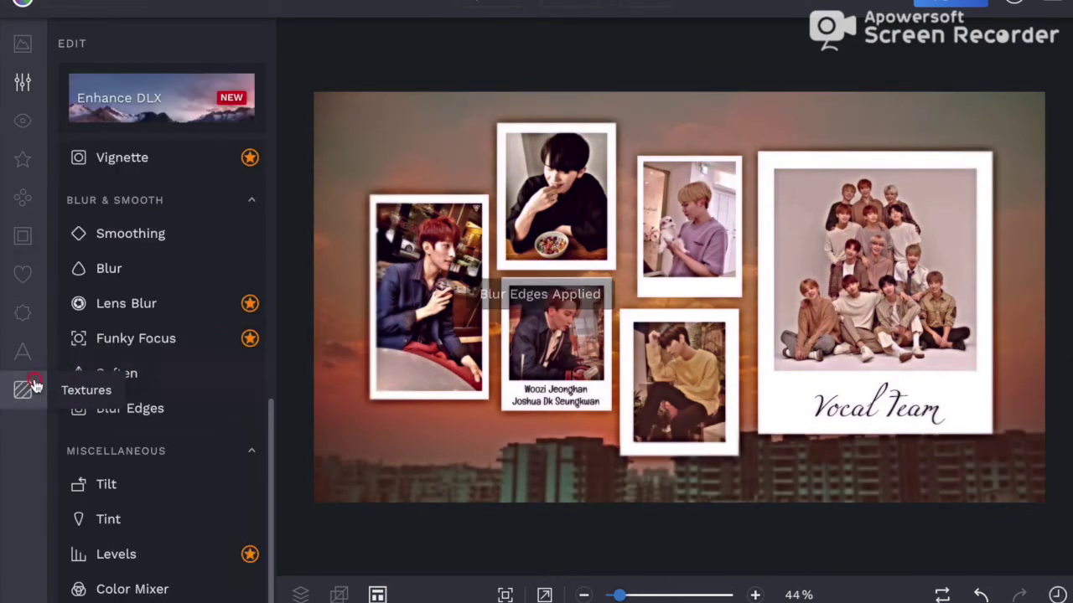
Overlay textures on the Vocal Team image, including the Paper 1 texture.
left_click(23, 390)
left_click(167, 163)
left_click(220, 124)
left_click(170, 434)
left_click(168, 139)
left_click_drag(175, 164, 134, 165)
left_click(225, 127)
scroll(166, 359, "down", 1)
left_click(167, 573)
left_click(175, 166)
left_click(174, 124)
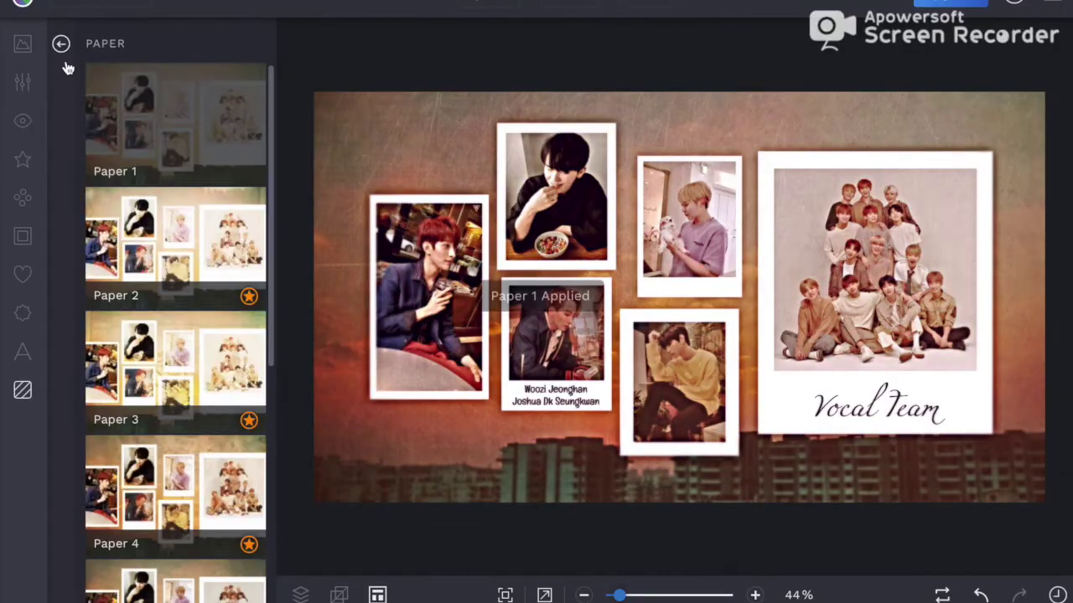
Layer one more texture from a different texture category over the Vocal Team image.
left_click(61, 44)
left_click(163, 411)
left_click(183, 121)
left_click(178, 123)
left_click(61, 44)
Fine-tune the textured Vocal Team image with one small edit adjustment and apply it.
left_click(23, 82)
scroll(145, 254, "up", 10)
left_click(126, 400)
mouse_move(175, 186)
left_mouse_down()
mouse_move(209, 190)
mouse_move(165, 187)
left_mouse_up()
left_click(218, 319)
Save the finished Vocal Team image with the file name Vocal Team SVT.
left_click(572, 39)
type("Vocal Team SVT")
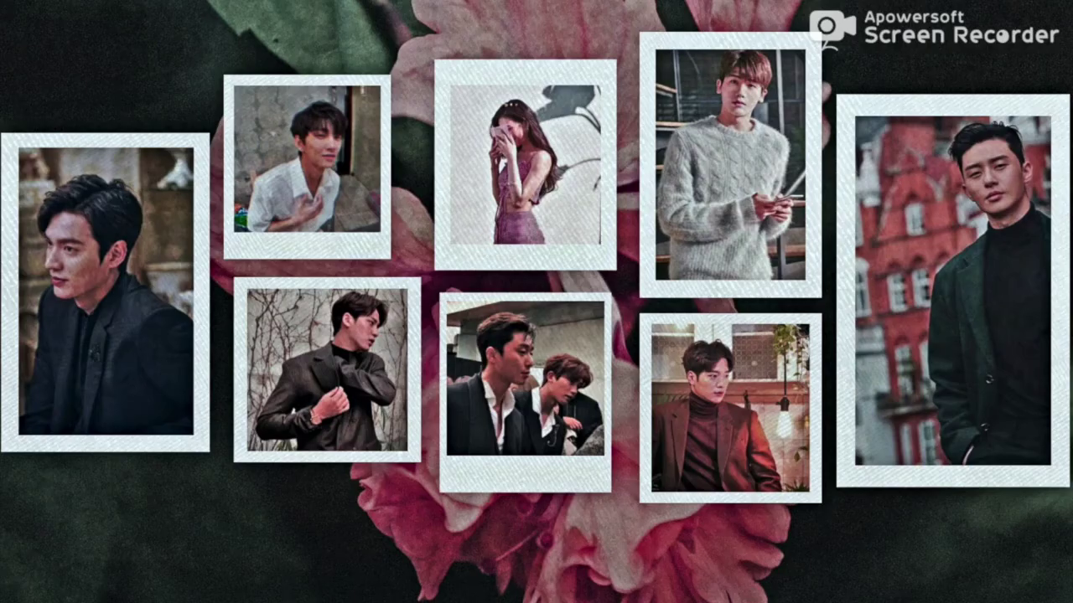
Set the Hip-Hop Team image as the desktop wallpaper and move the Finder window aside to show it.
left_click(18, 1)
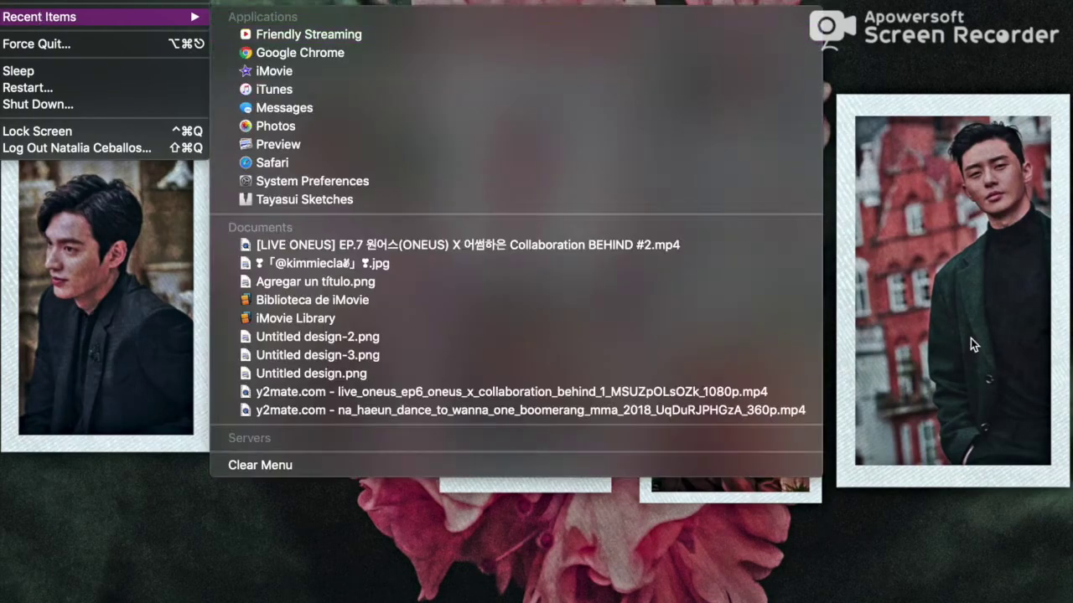
left_click(1017, 345)
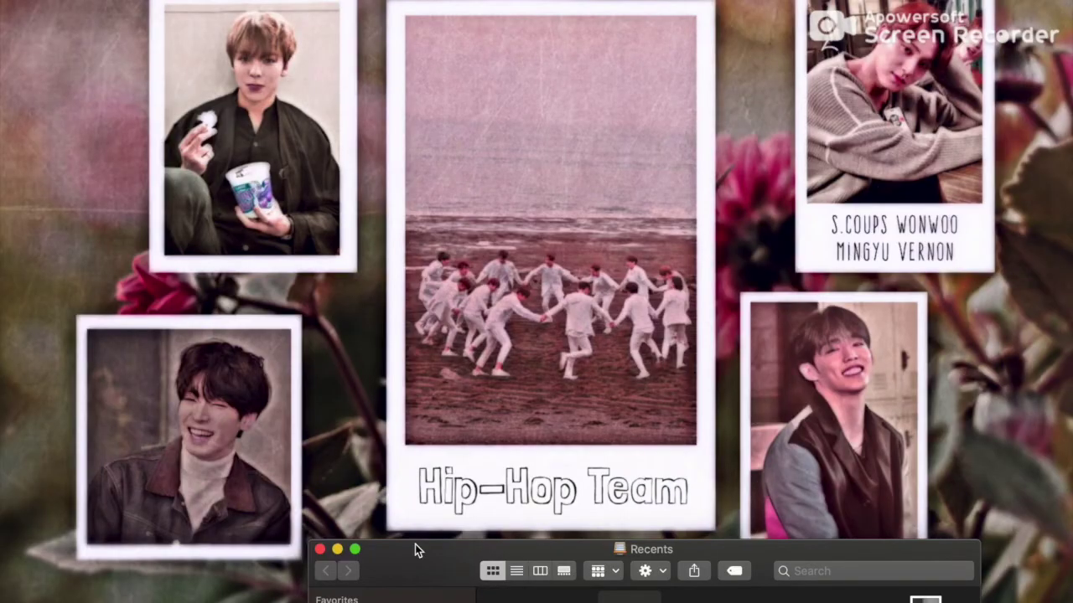
left_click_drag(415, 544, 1039, 310)
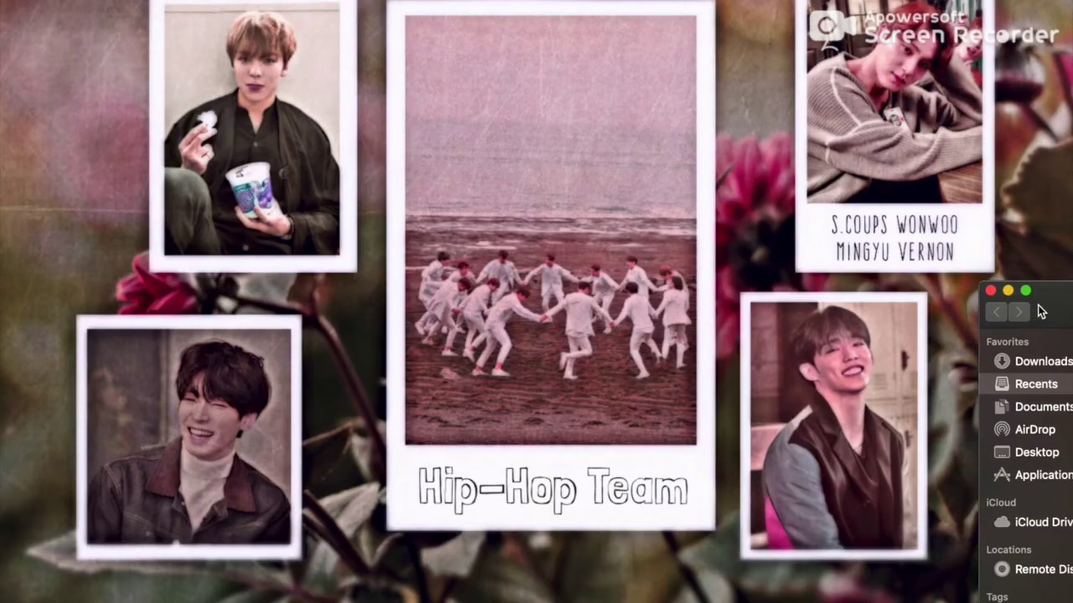